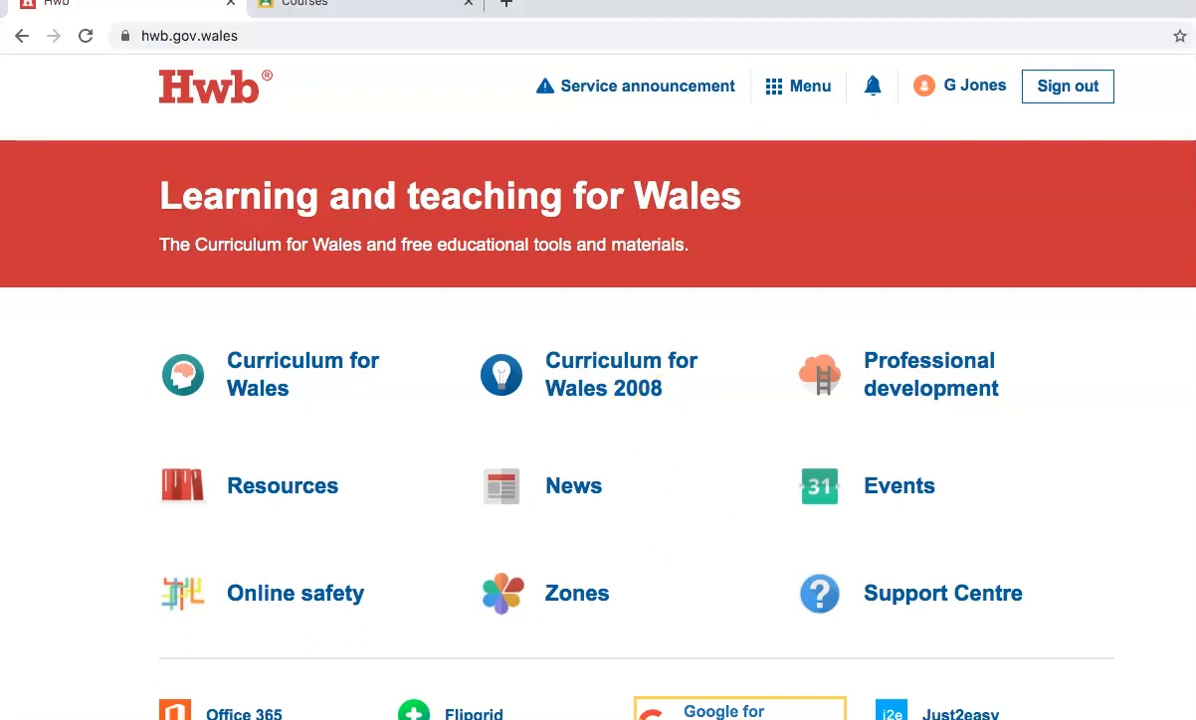
# View the tools offered in the Hwb site's menu and close it again
pyautogui.click(810, 96)
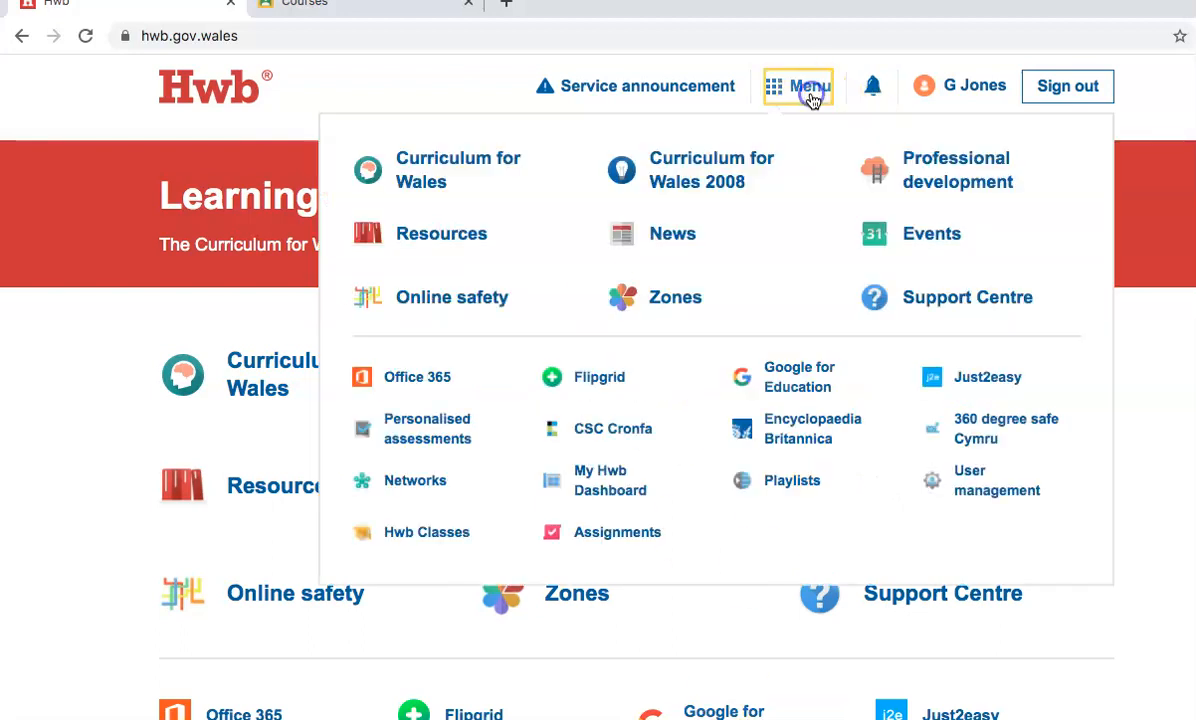
pyautogui.click(1186, 428)
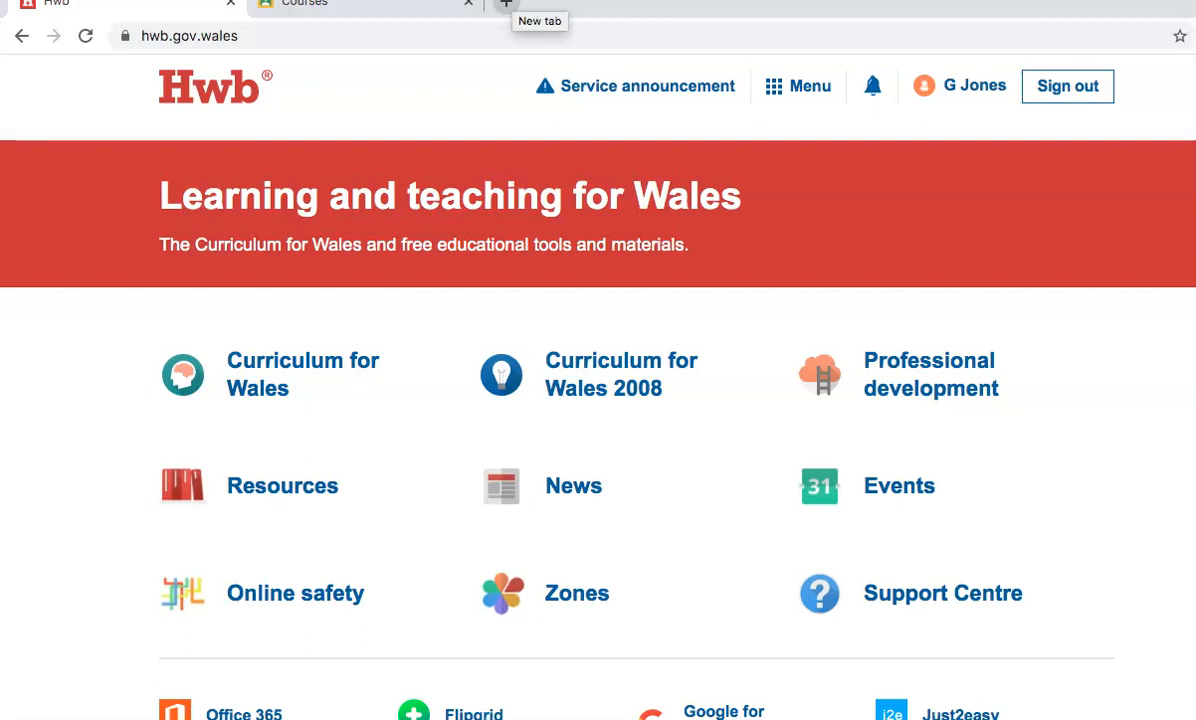
# Search Google for "google classroom" in a new browser tab, and close that tab
pyautogui.click(506, 4)
pyautogui.write('g')
pyautogui.press('Return')
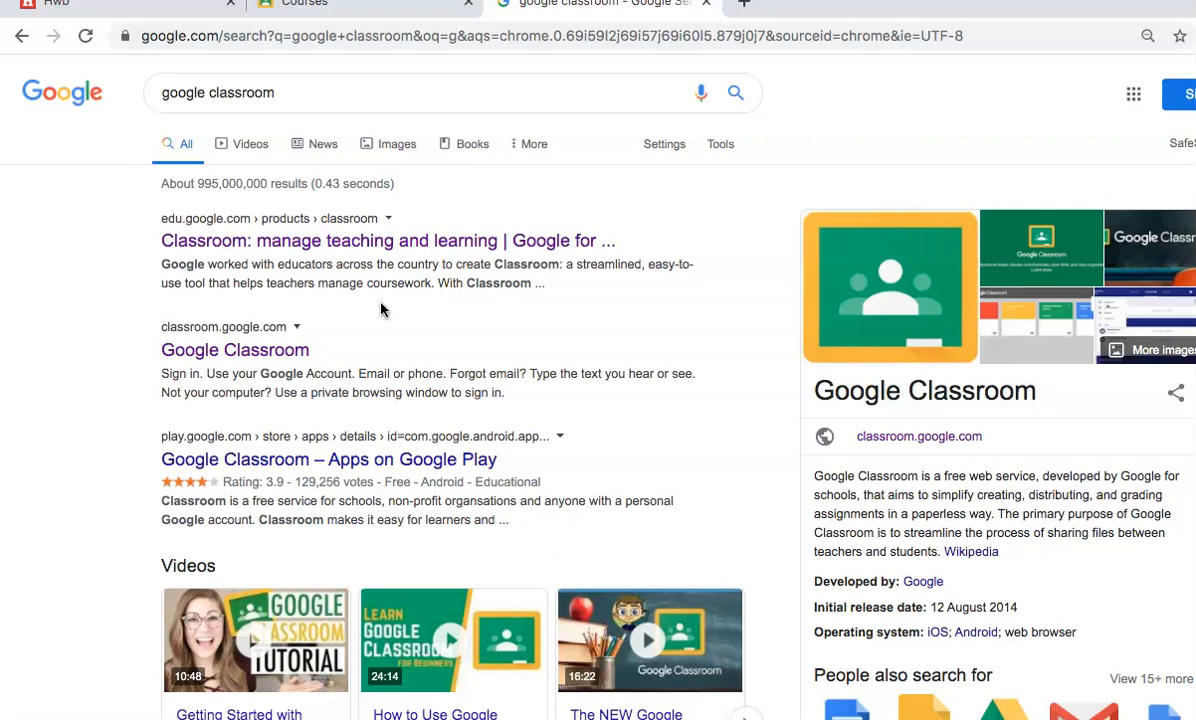
pyautogui.click(706, 3)
# Switch to the open Google Classroom course list and check the options for joining or creating a class
pyautogui.click(428, 8)
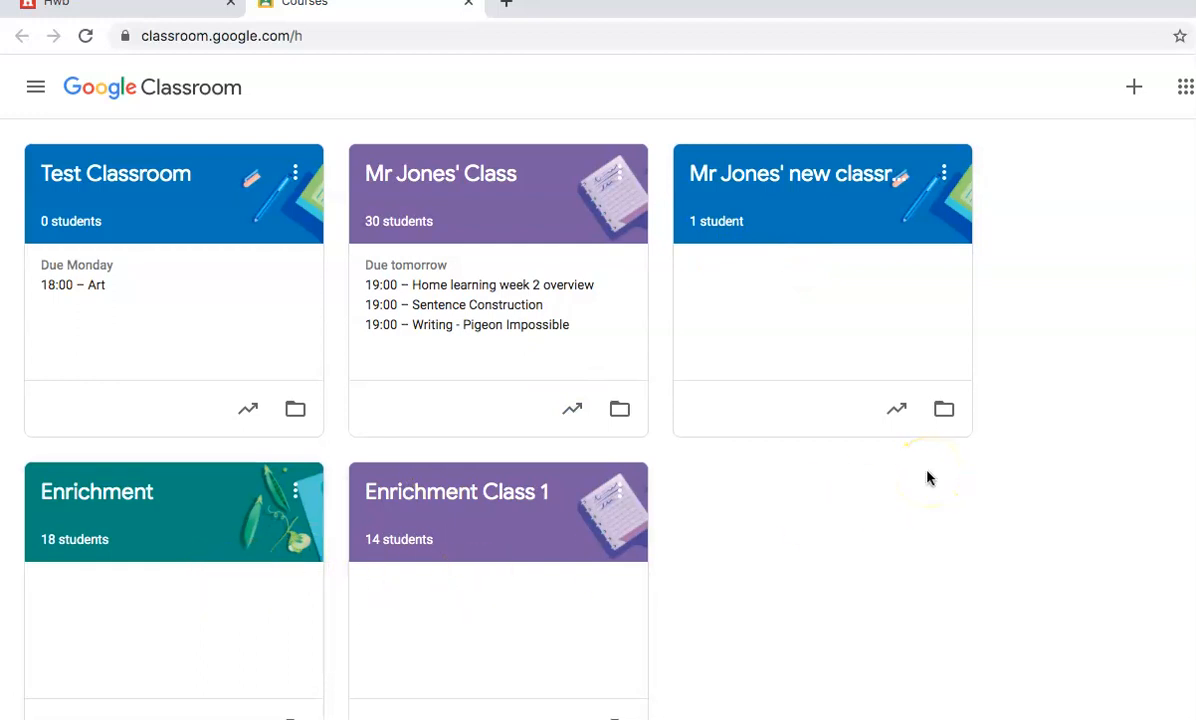
pyautogui.click(1133, 98)
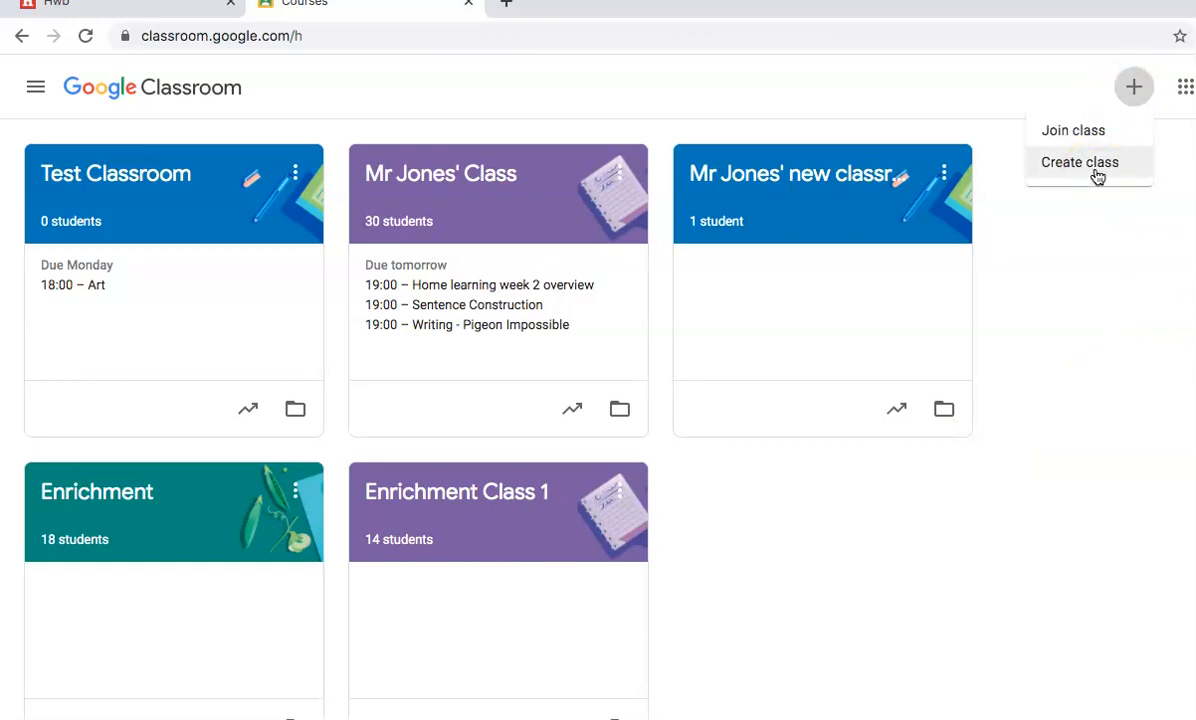
pyautogui.click(1098, 143)
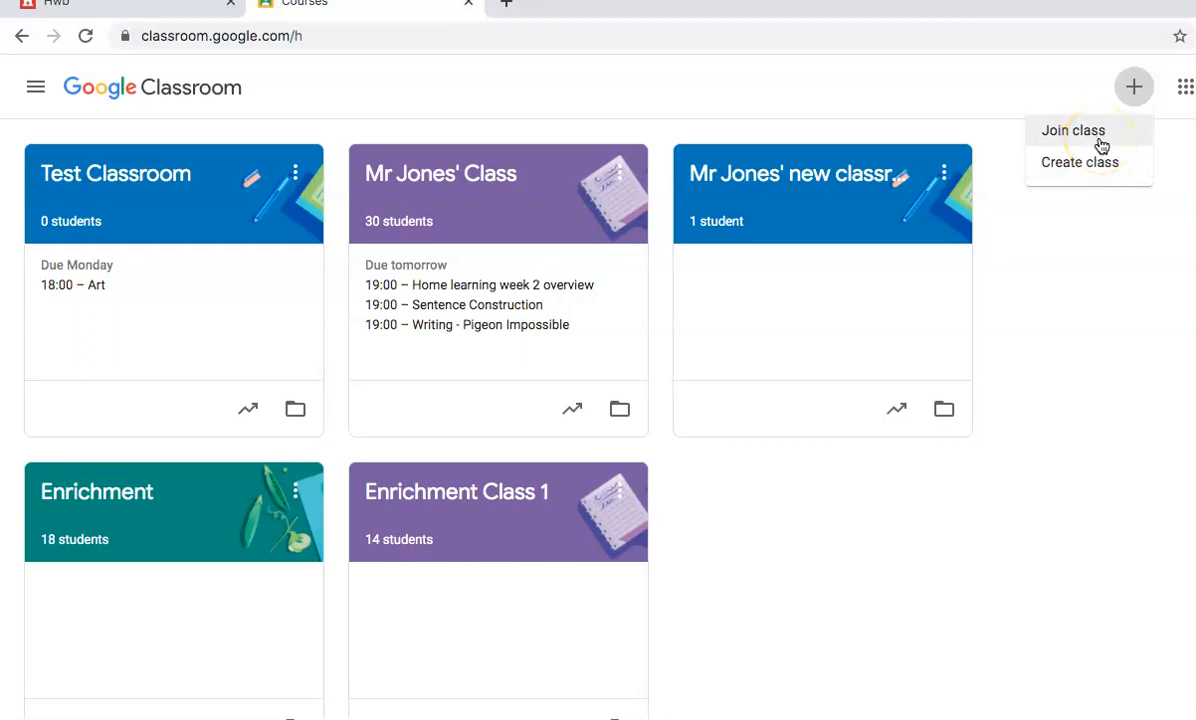
pyautogui.click(913, 550)
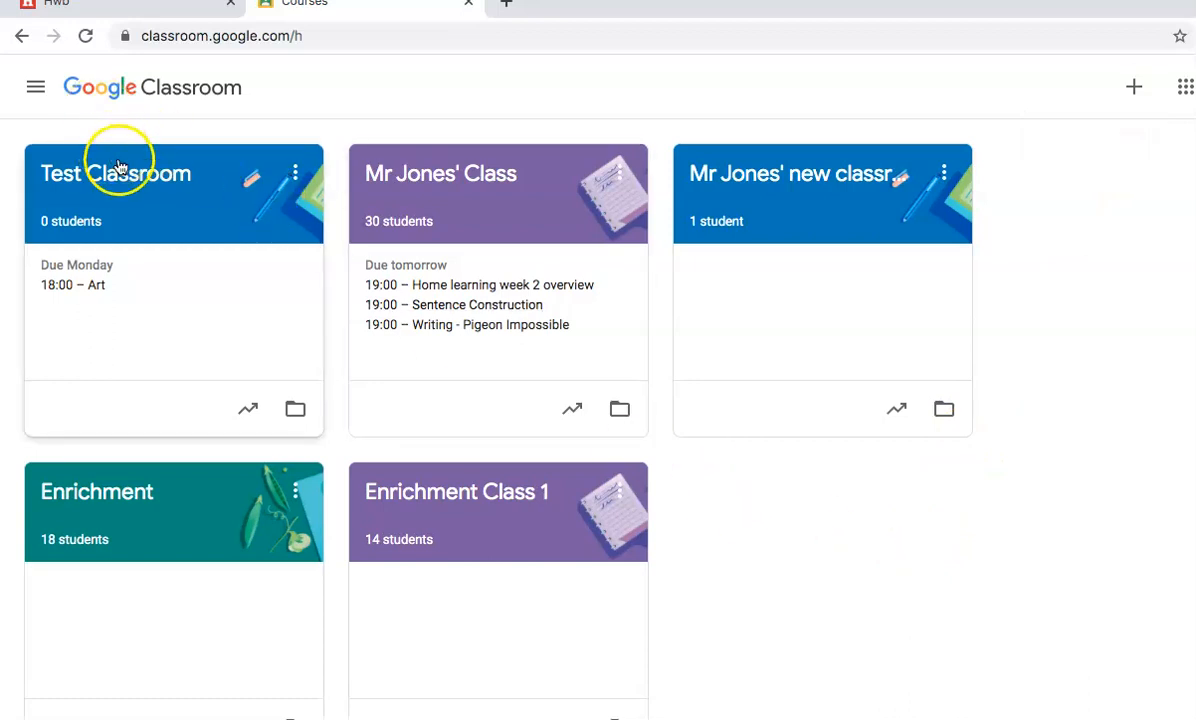
# Open Test Classroom and display its class code enlarged, closing the display when done
pyautogui.click(88, 178)
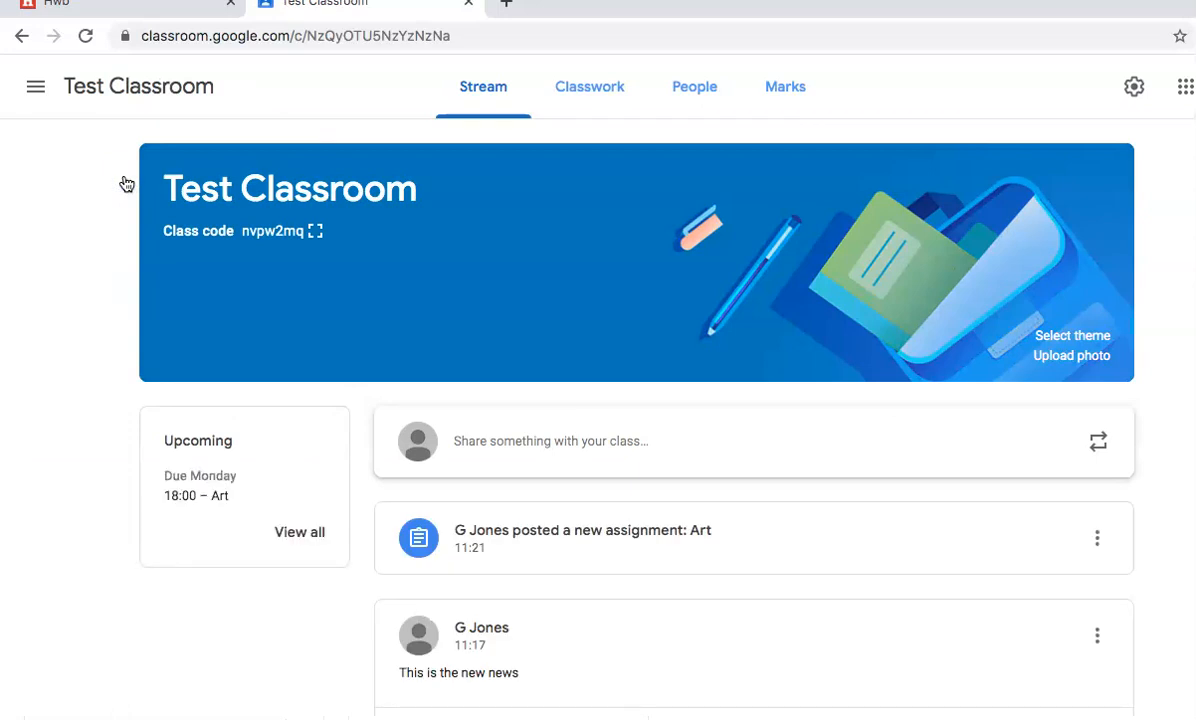
pyautogui.click(316, 232)
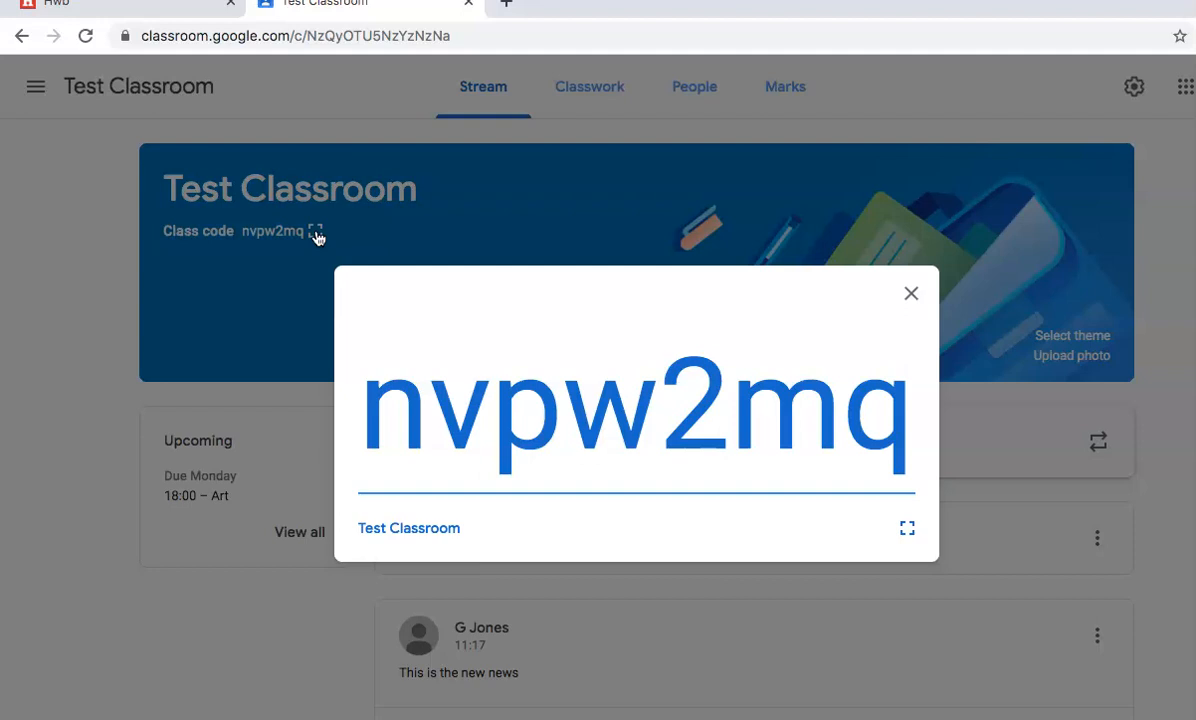
pyautogui.click(911, 293)
# Return to the course list to view the join and create class options, and reopen Test Classroom
pyautogui.click(1182, 90)
pyautogui.click(1185, 178)
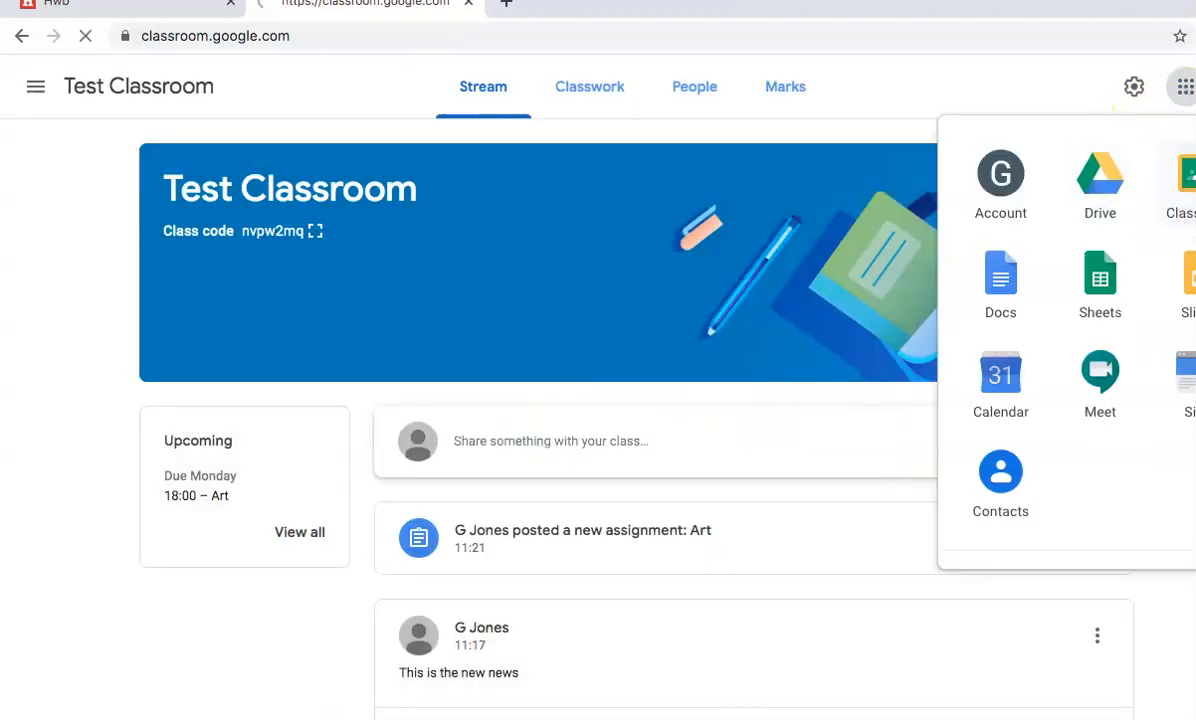
pyautogui.click(1134, 92)
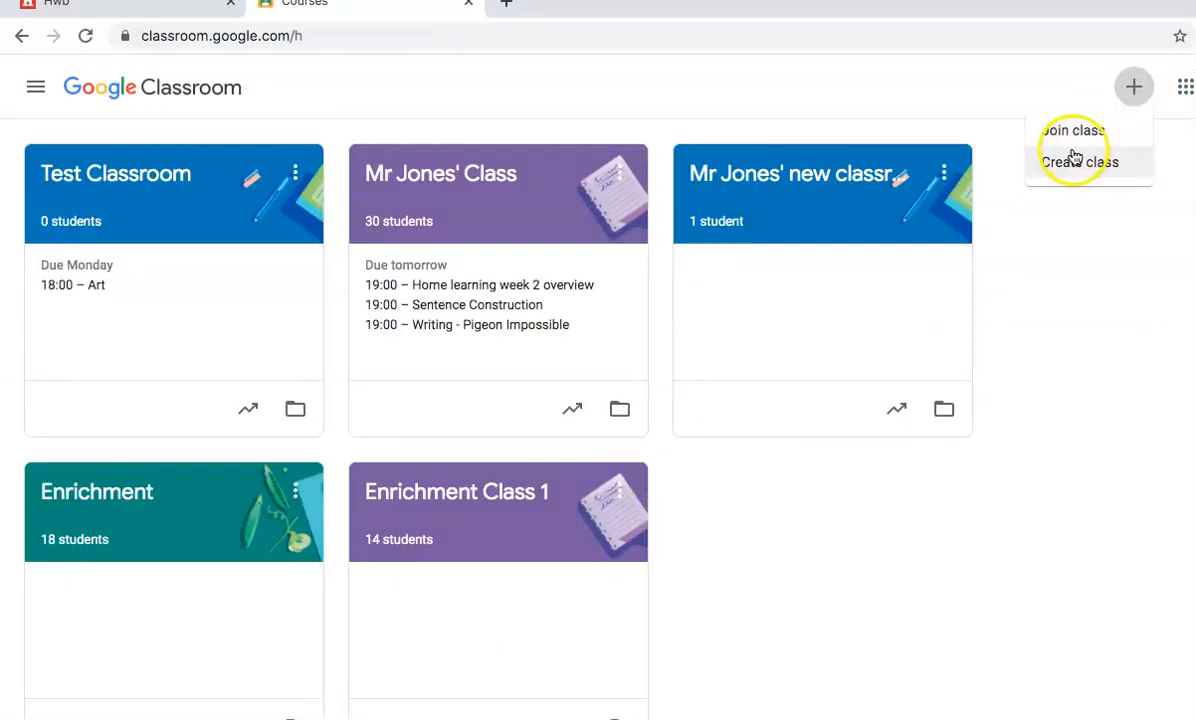
pyautogui.click(815, 560)
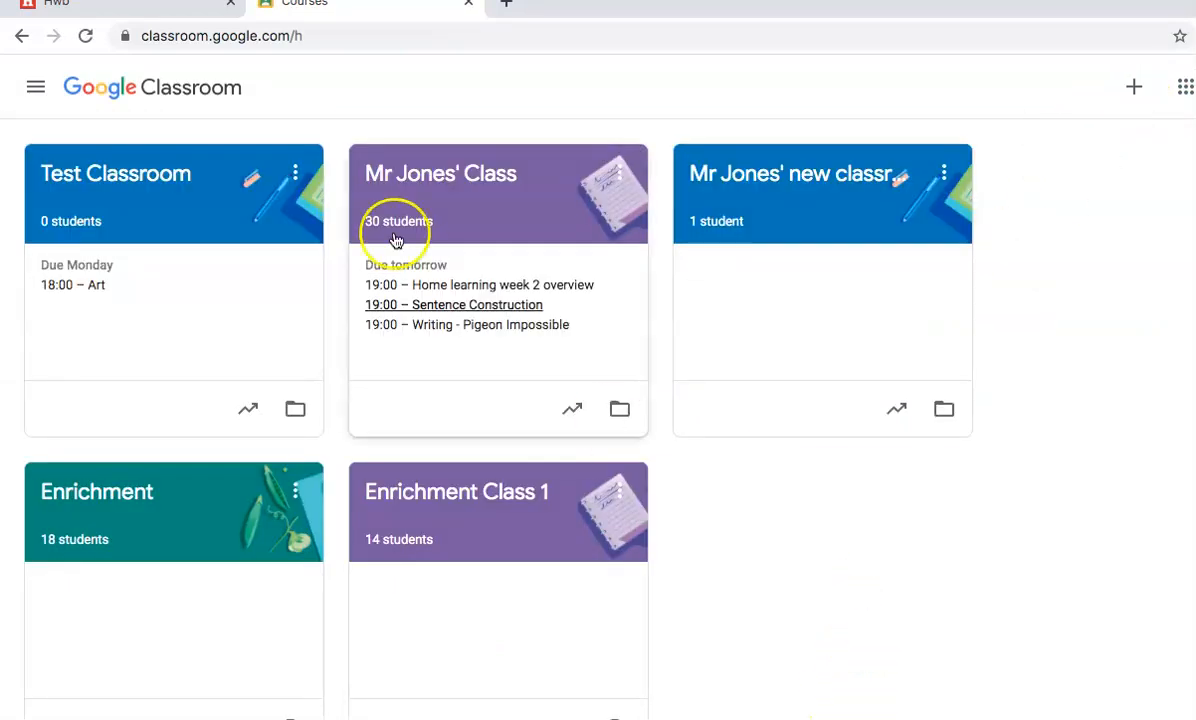
pyautogui.click(158, 178)
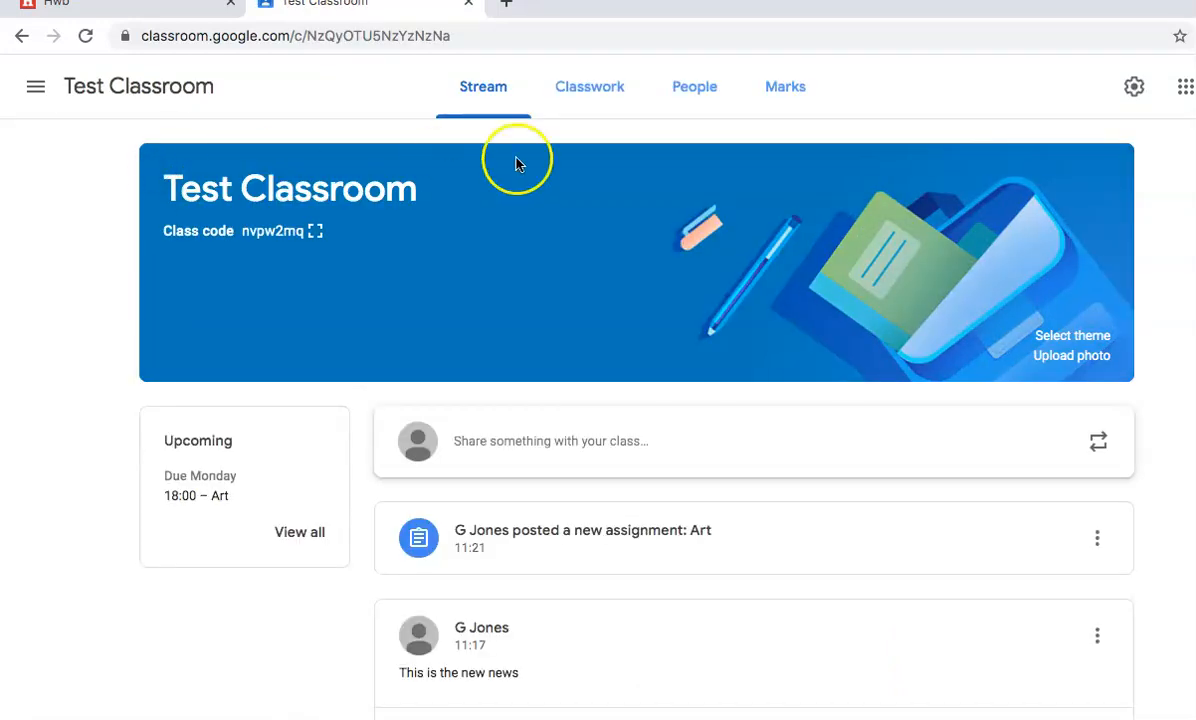
# View the form for inviting students to Test Classroom and cancel it without inviting anyone
pyautogui.click(688, 93)
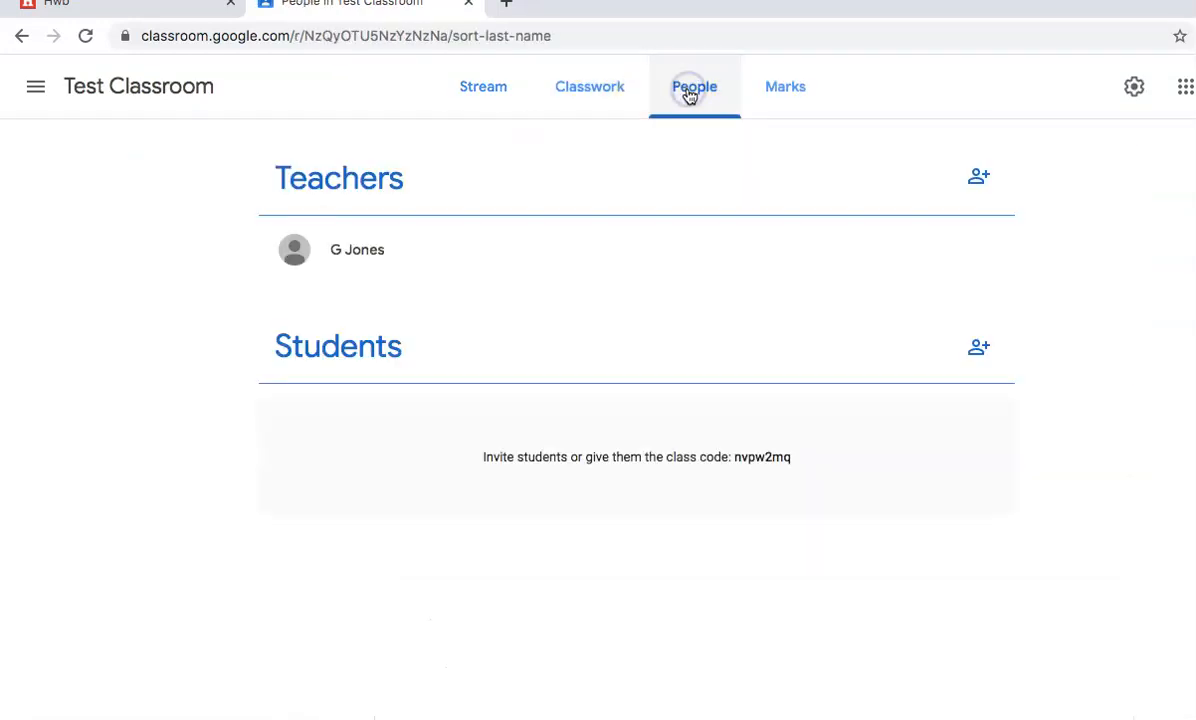
pyautogui.click(982, 348)
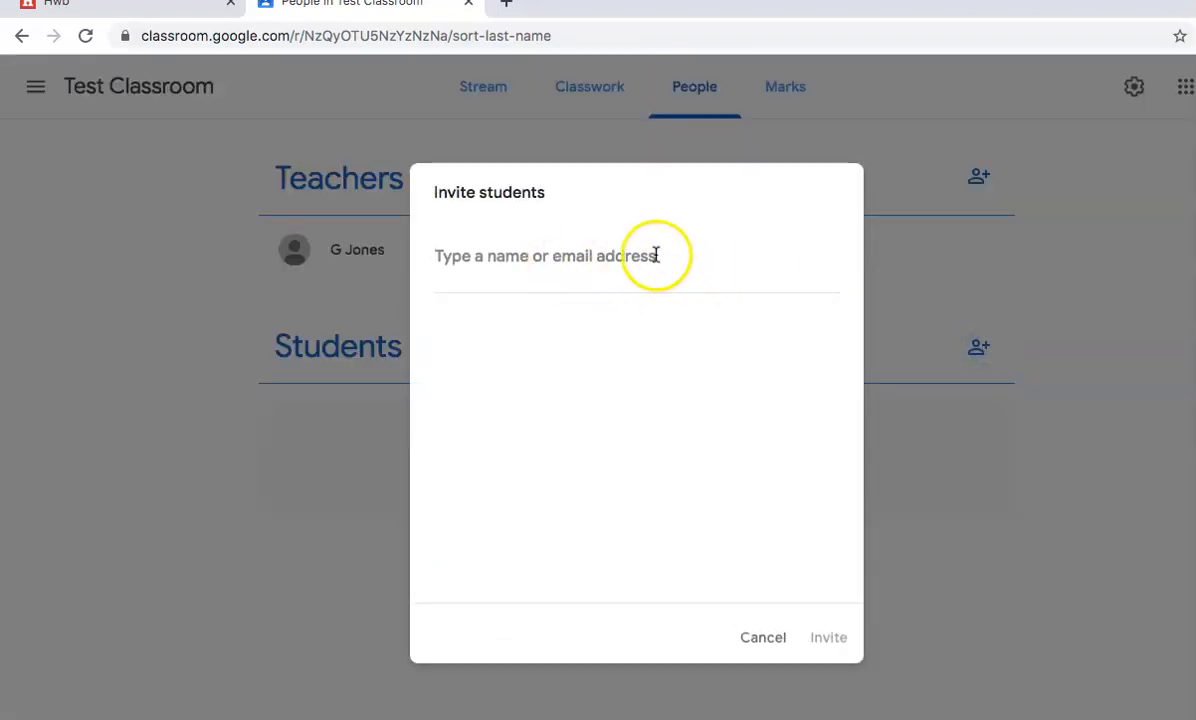
pyautogui.click(758, 641)
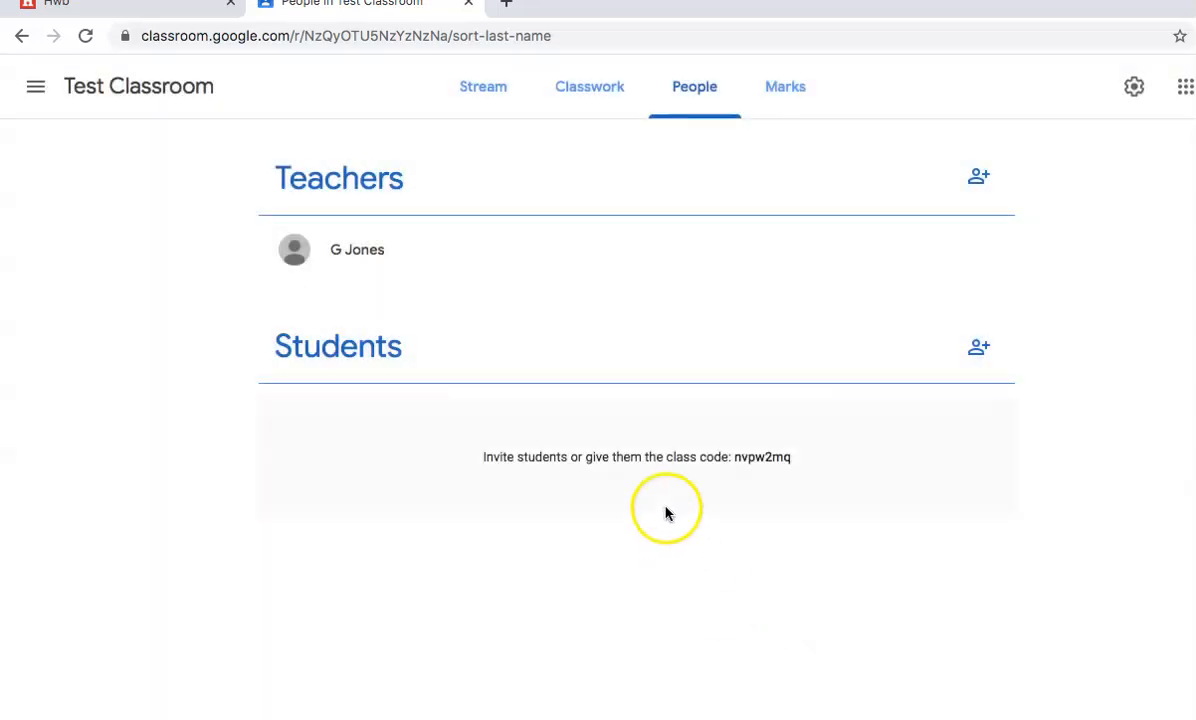
# Draft an announcement reading "There is new work" in Test Classroom's stream
pyautogui.click(179, 89)
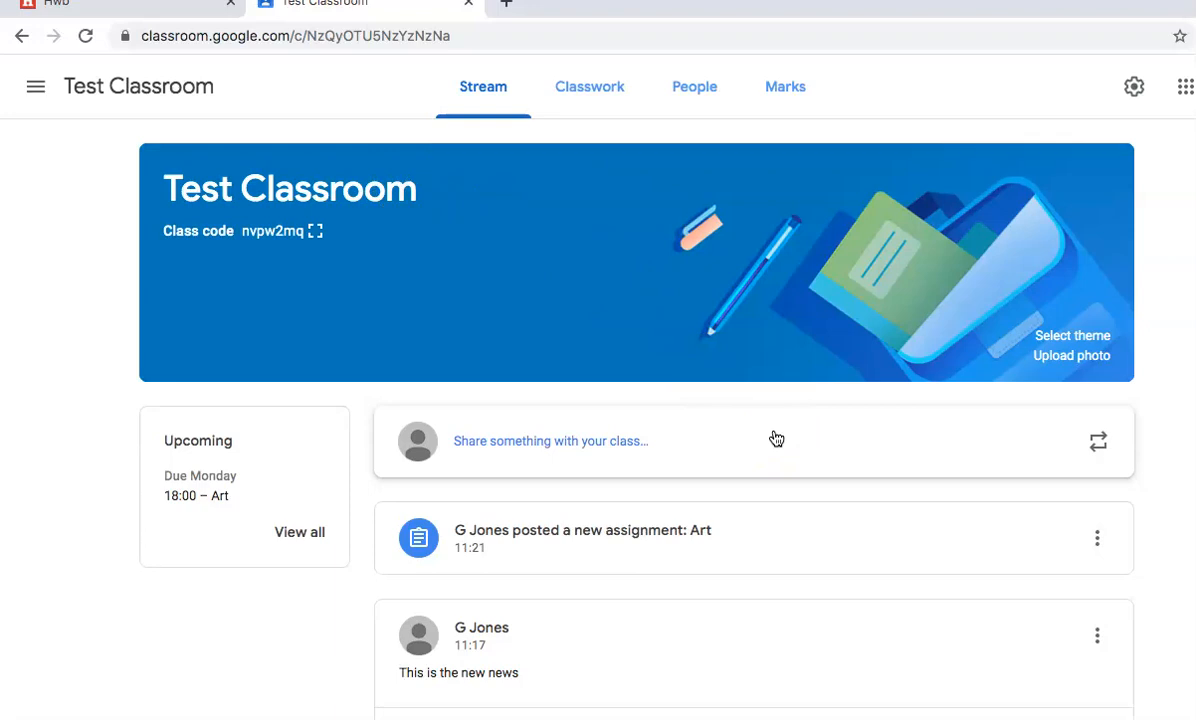
pyautogui.click(555, 443)
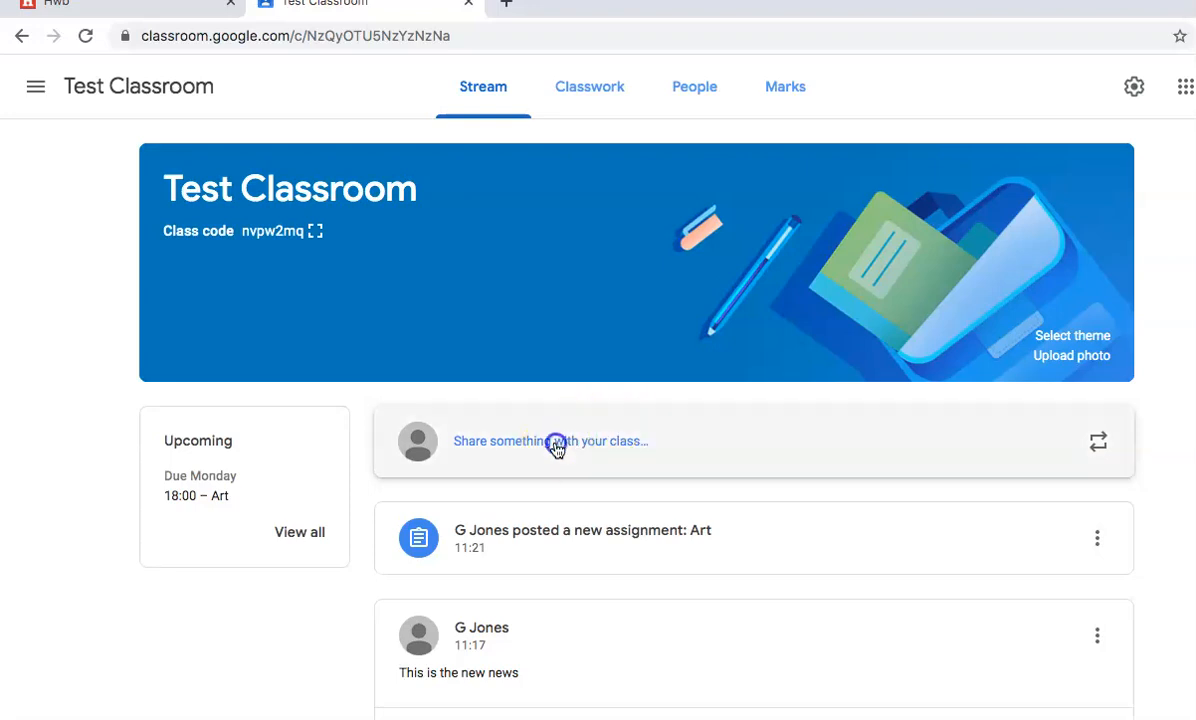
pyautogui.write('T')
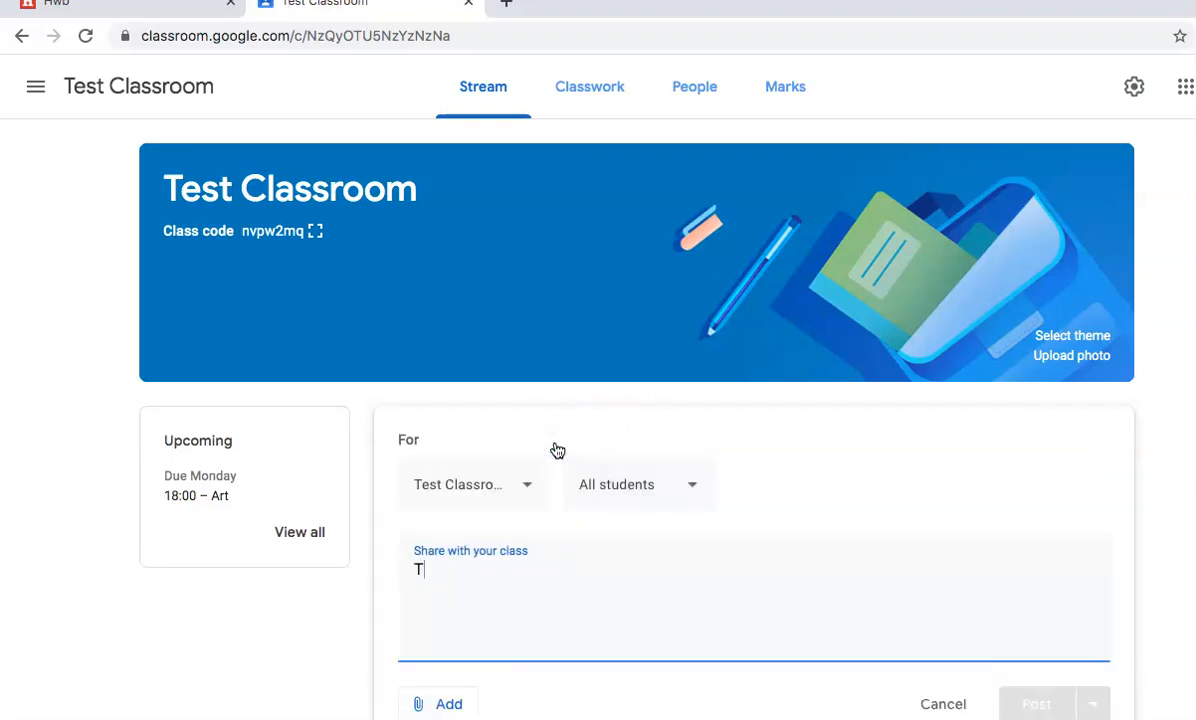
pyautogui.write('here is new work')
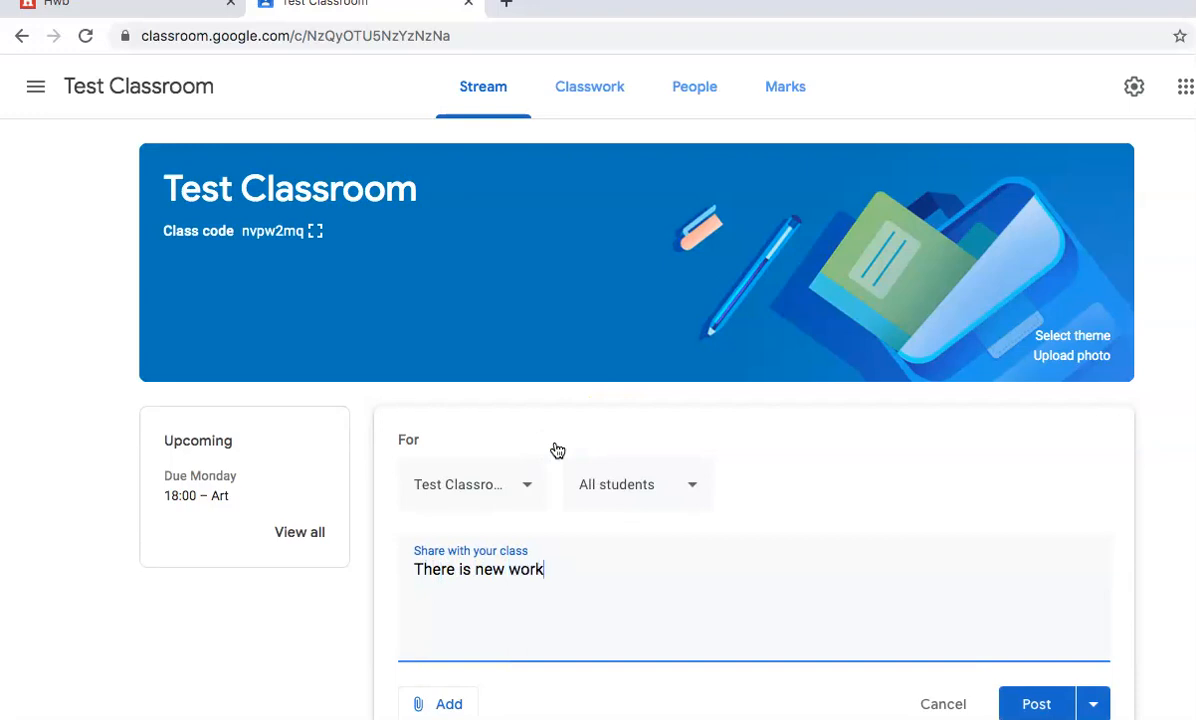
# Check which classes and which students the announcement can be addressed to, leaving the selection as it is
pyautogui.click(528, 492)
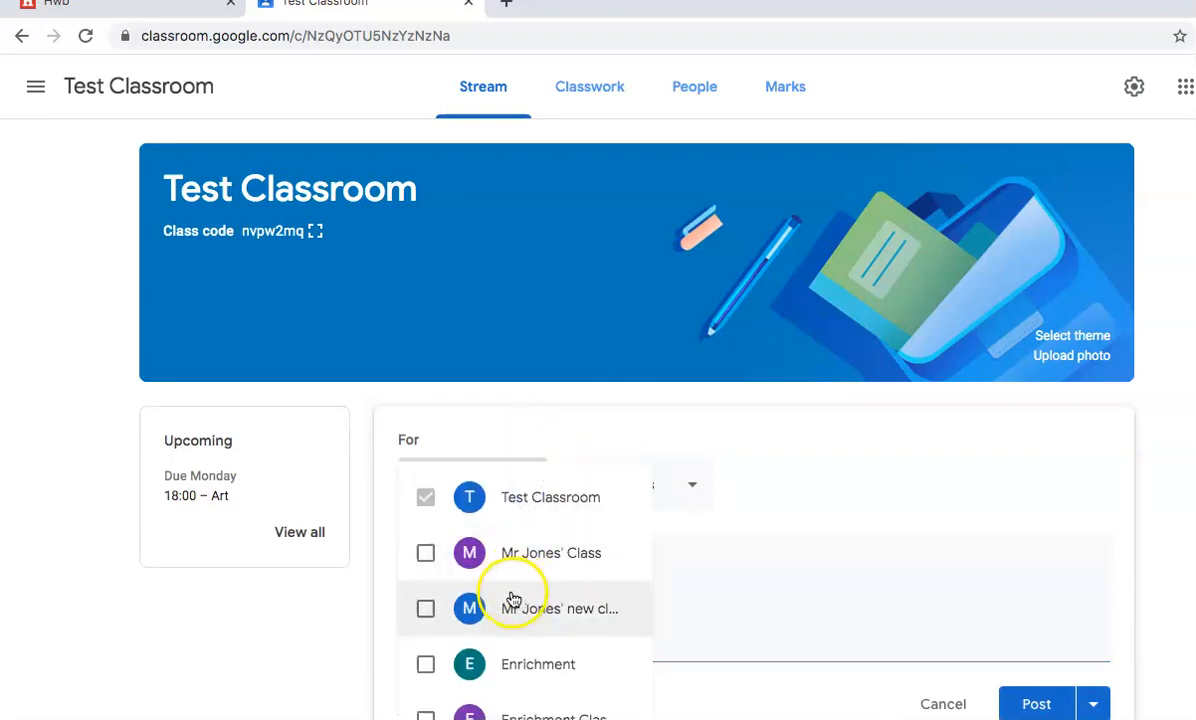
pyautogui.click(884, 497)
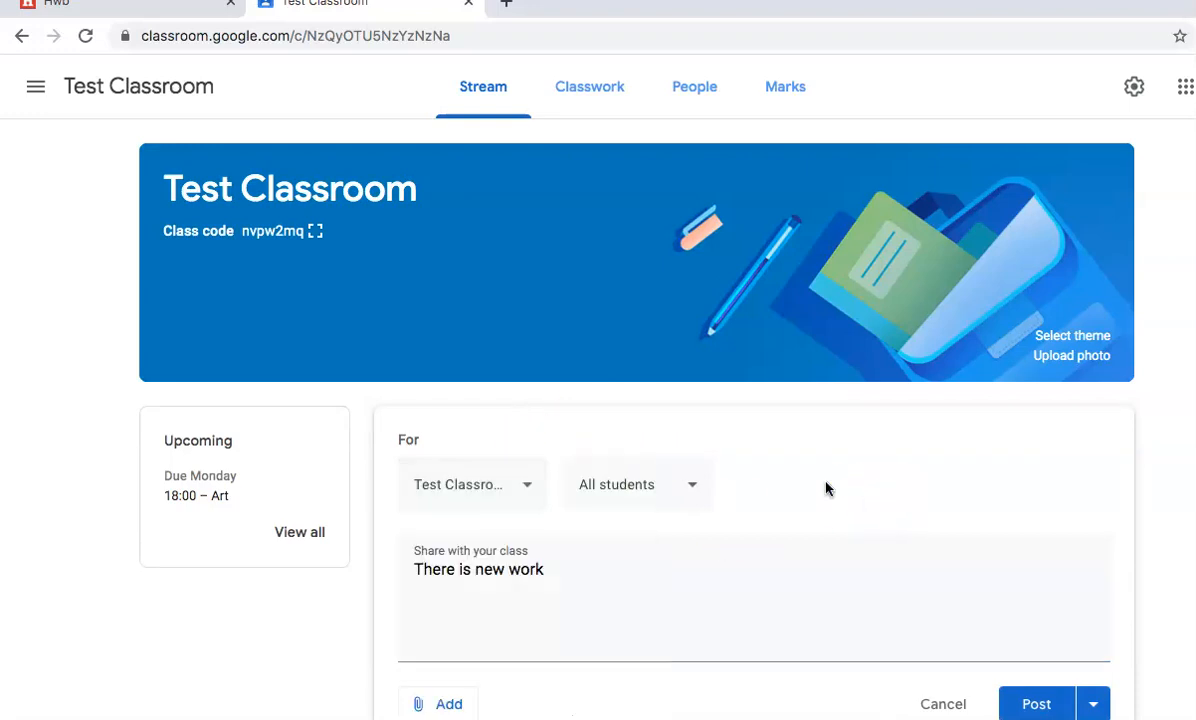
pyautogui.click(689, 496)
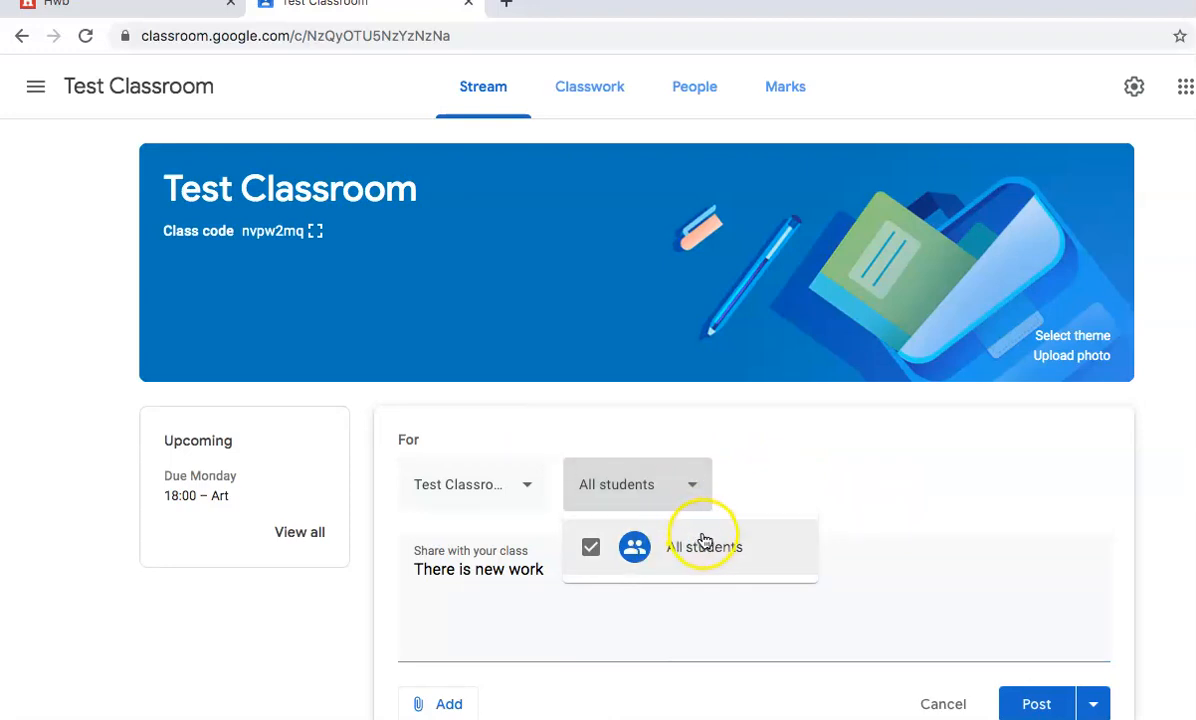
pyautogui.click(853, 520)
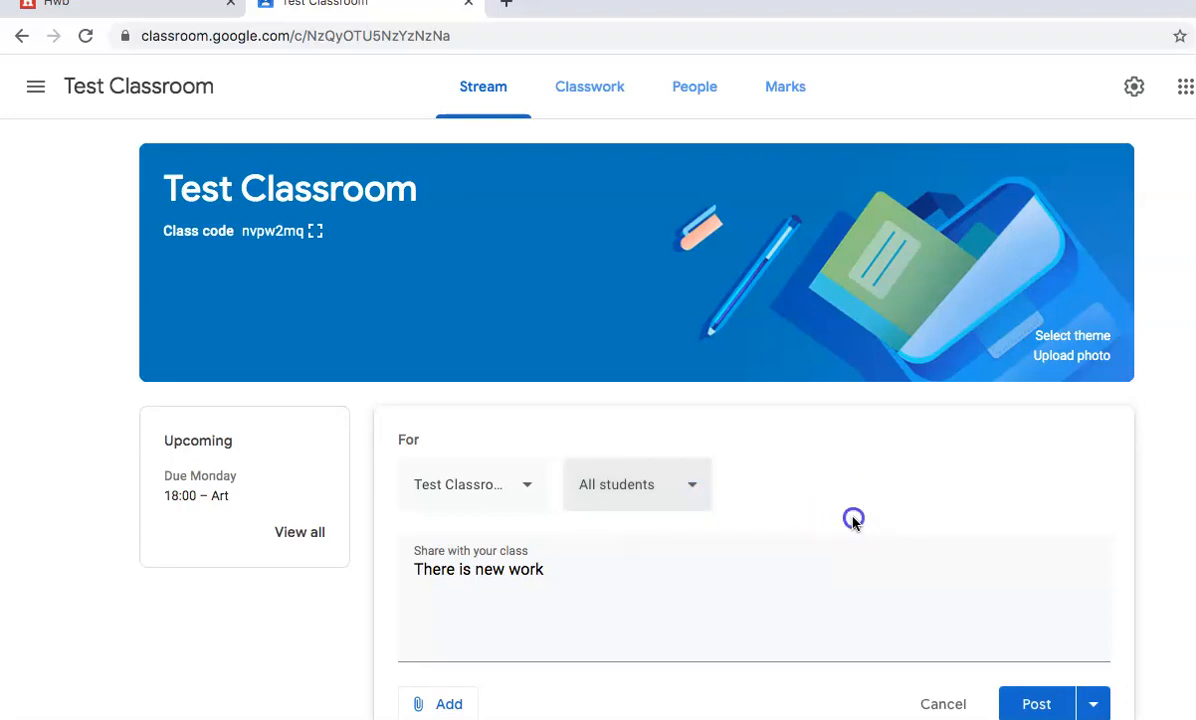
# Check the announcement's attachment sources and its post and schedule options without choosing any
pyautogui.click(440, 704)
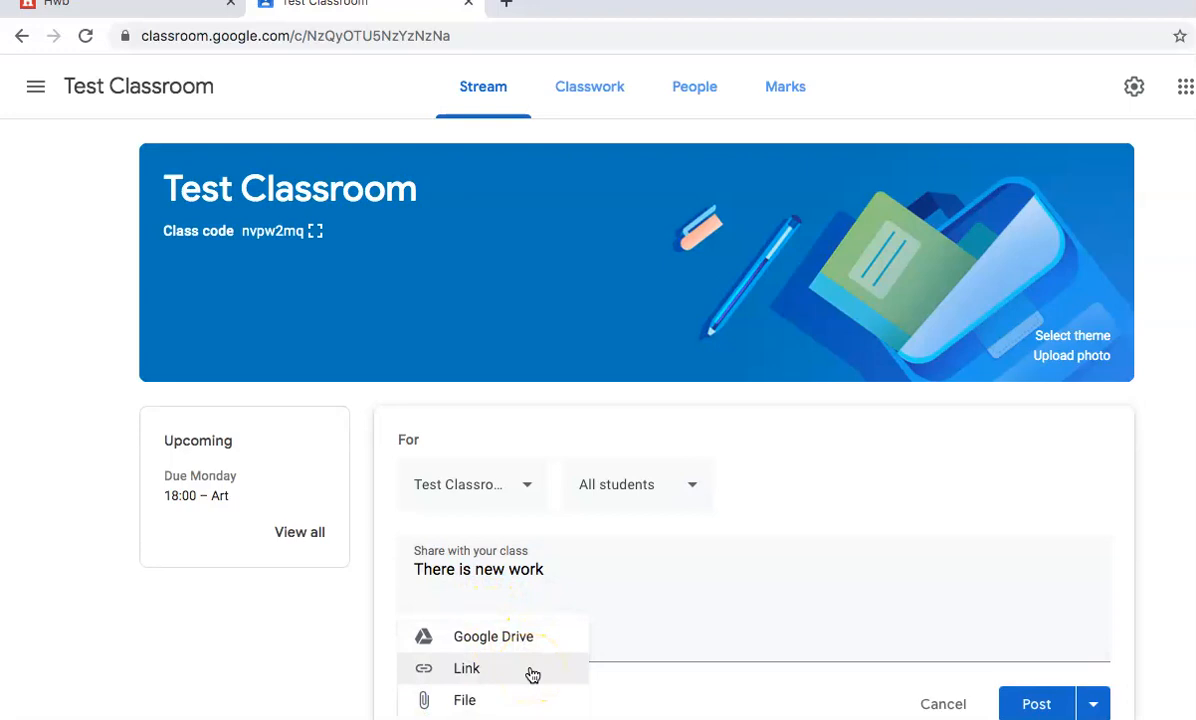
pyautogui.click(517, 708)
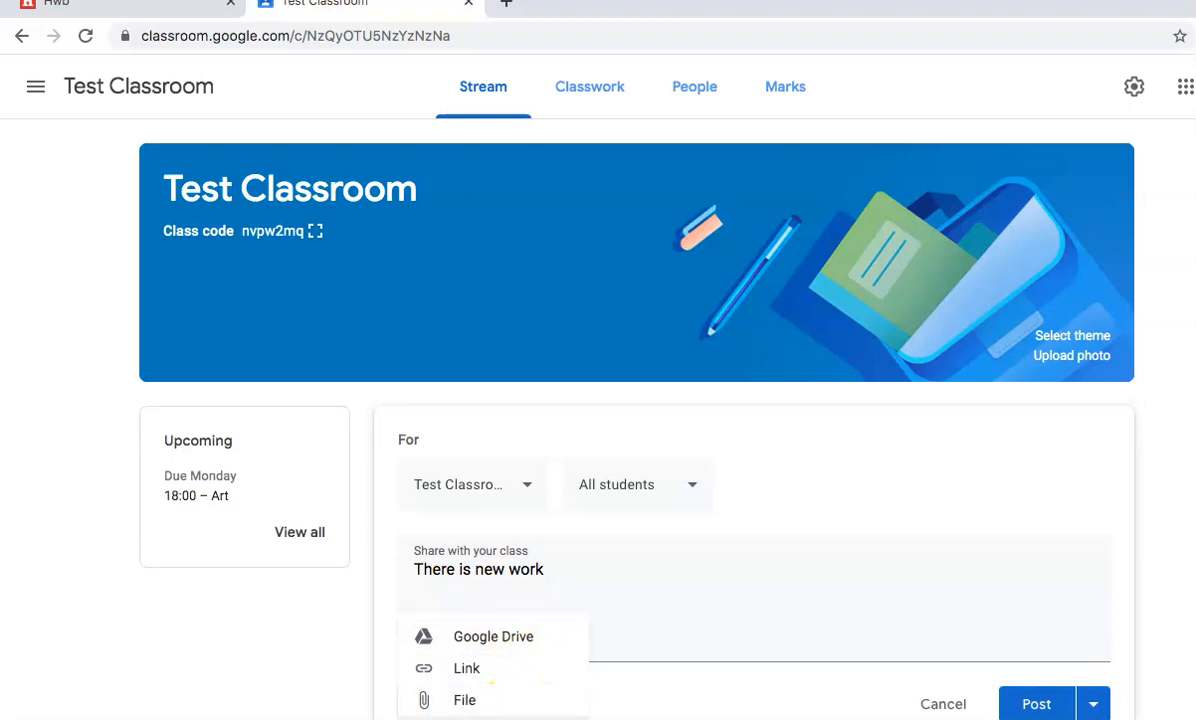
pyautogui.click(764, 697)
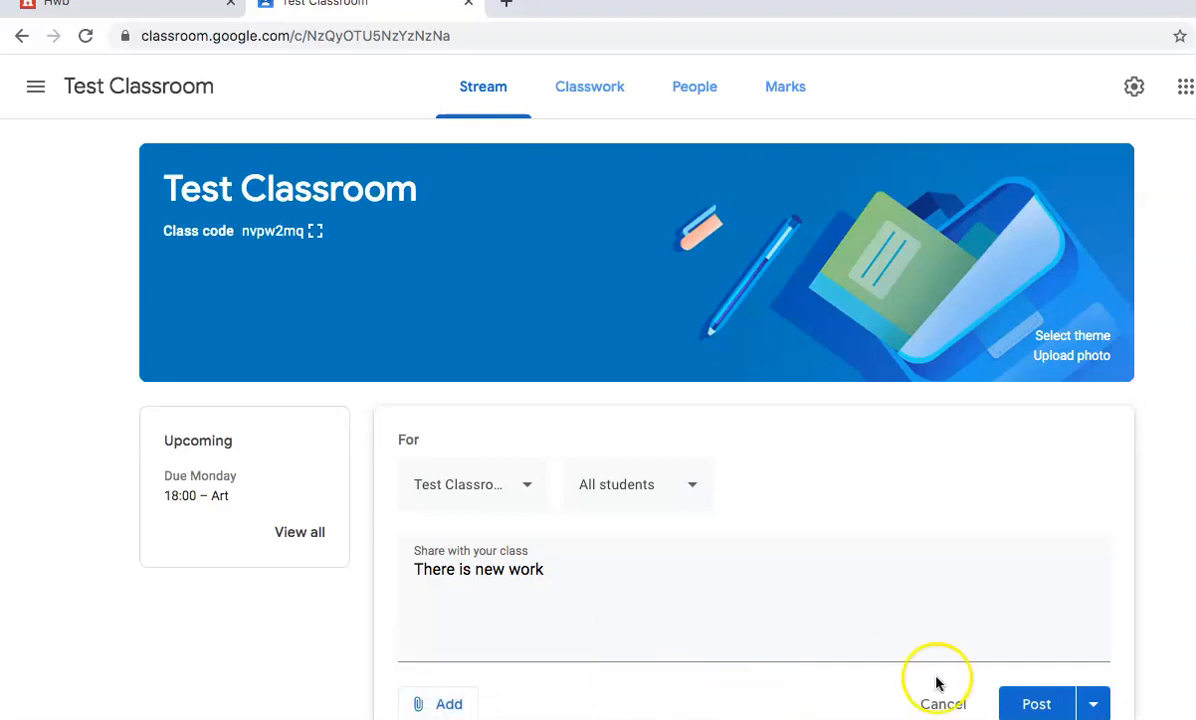
pyautogui.click(1100, 704)
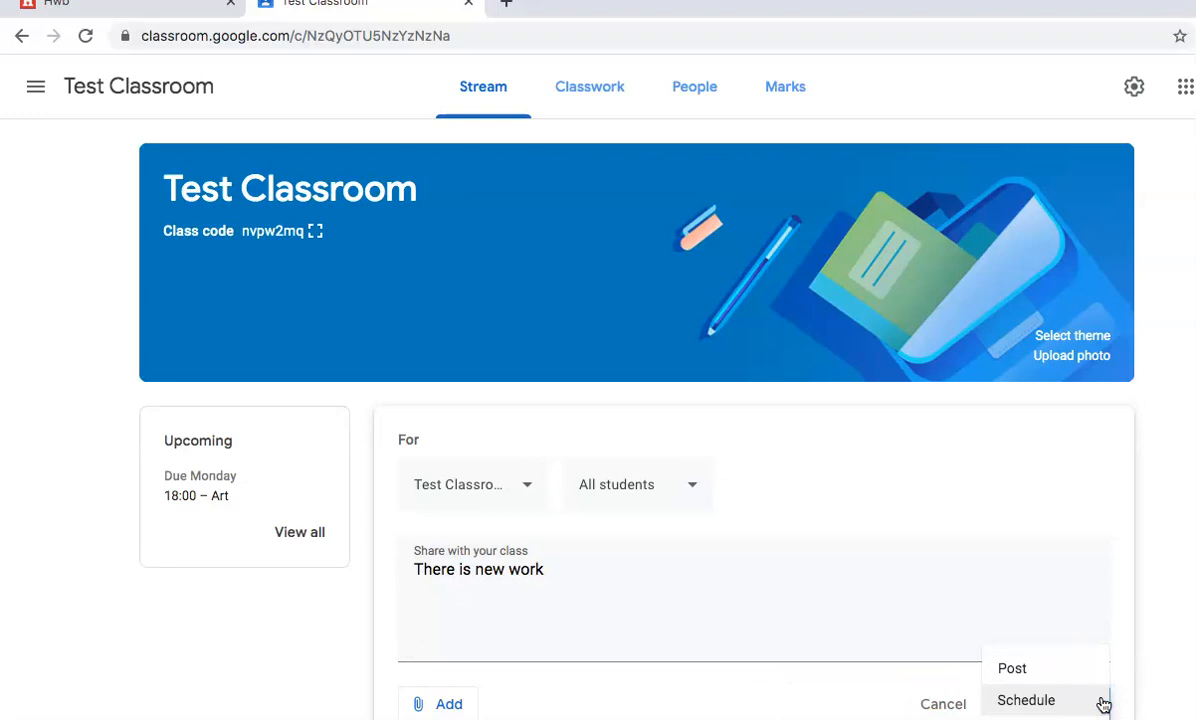
pyautogui.click(892, 487)
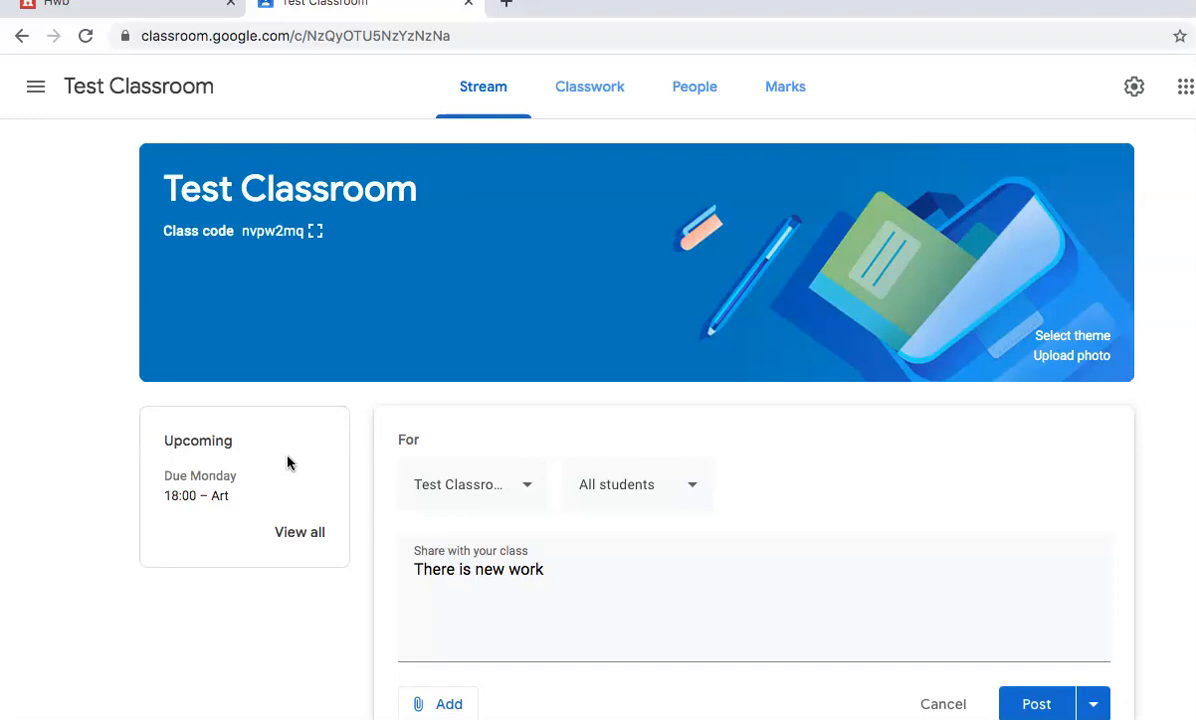
# Keep the unsaved draft instead of discarding it, and post the announcement to Test Classroom's stream
pyautogui.click(590, 95)
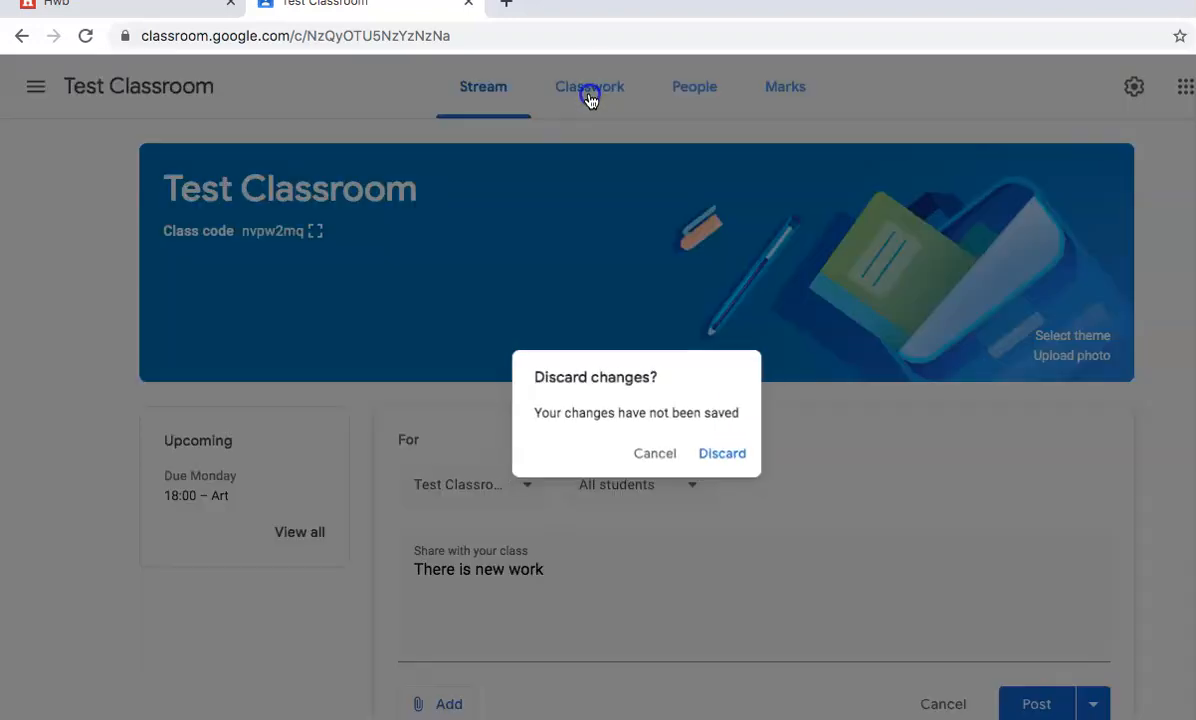
pyautogui.click(654, 458)
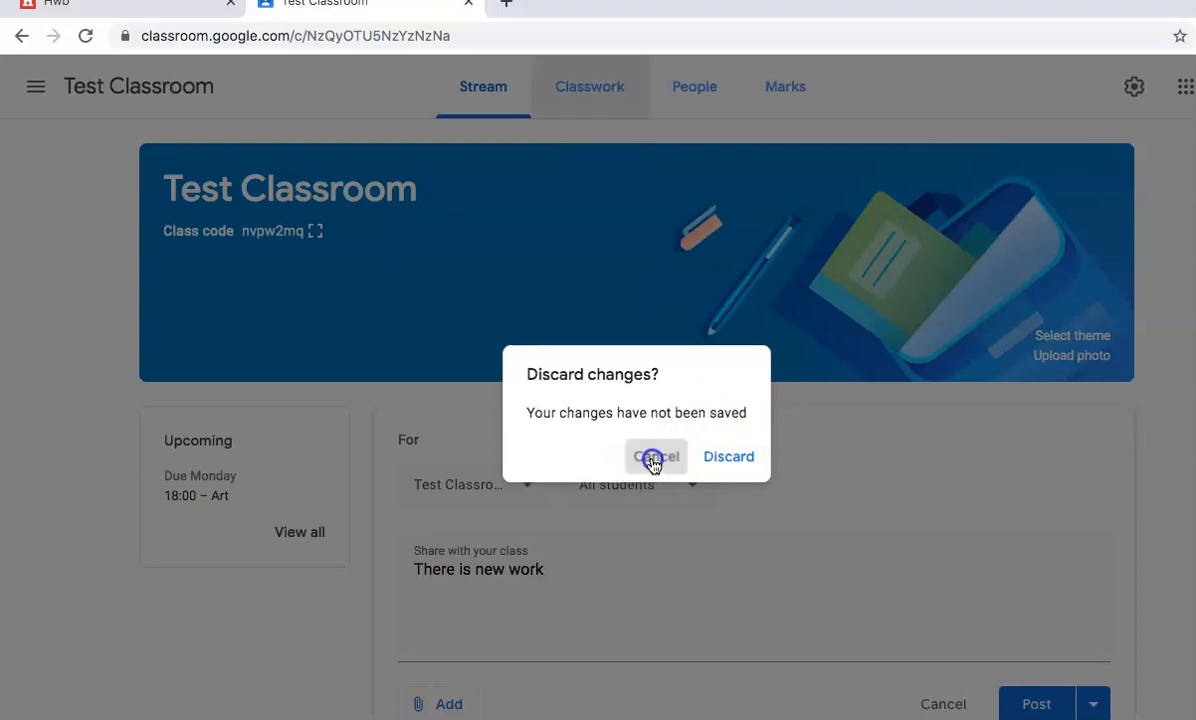
pyautogui.click(1036, 706)
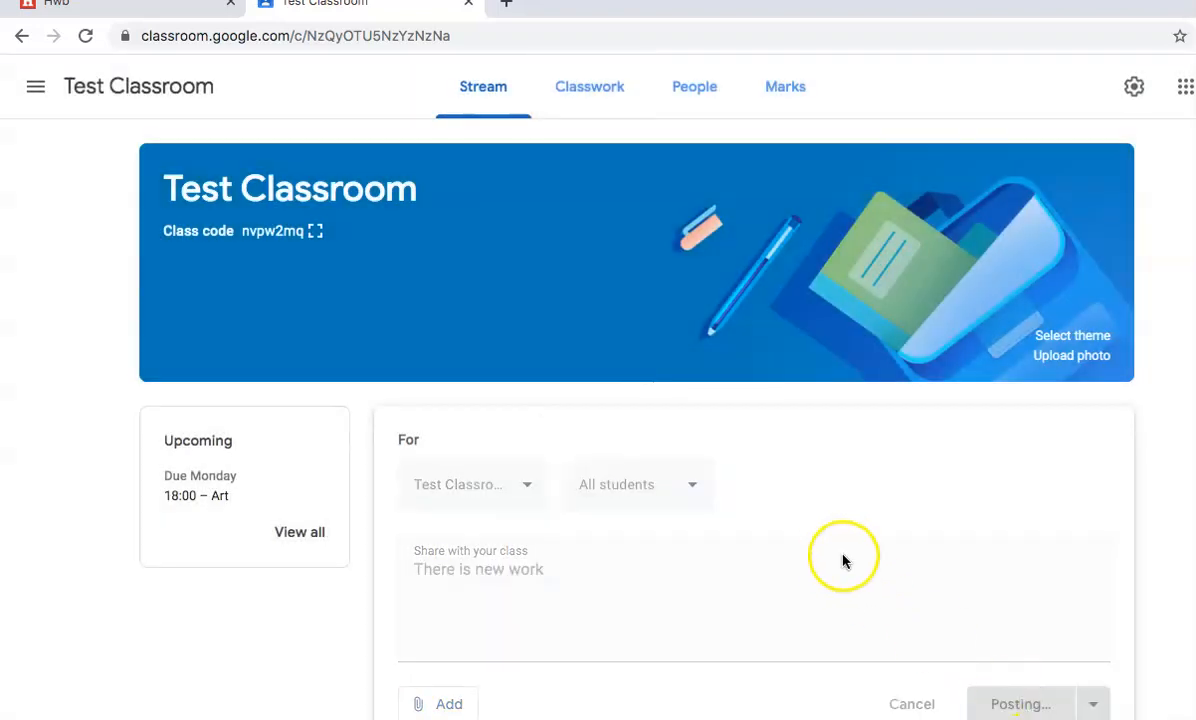
# Examine the "There is new work" post and its class comment field in the stream
pyautogui.scroll(-1, 898, 573)
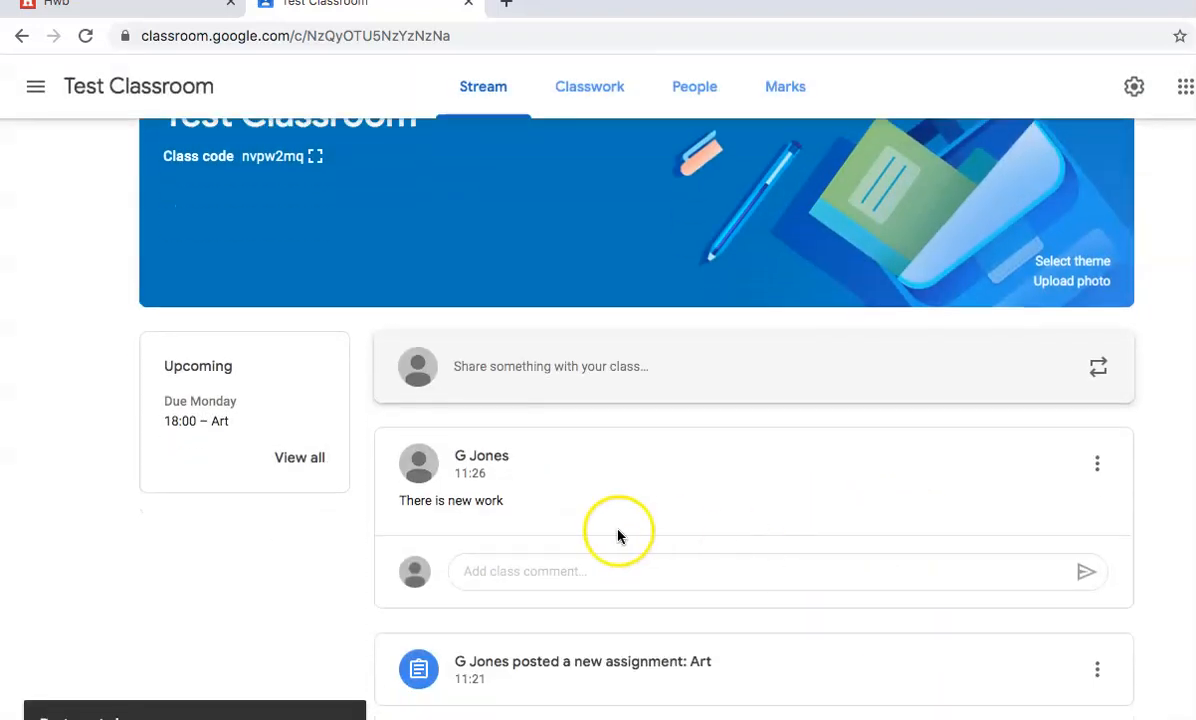
pyautogui.scroll(1, 625, 530)
pyautogui.scroll(-3, 630, 526)
pyautogui.click(494, 436)
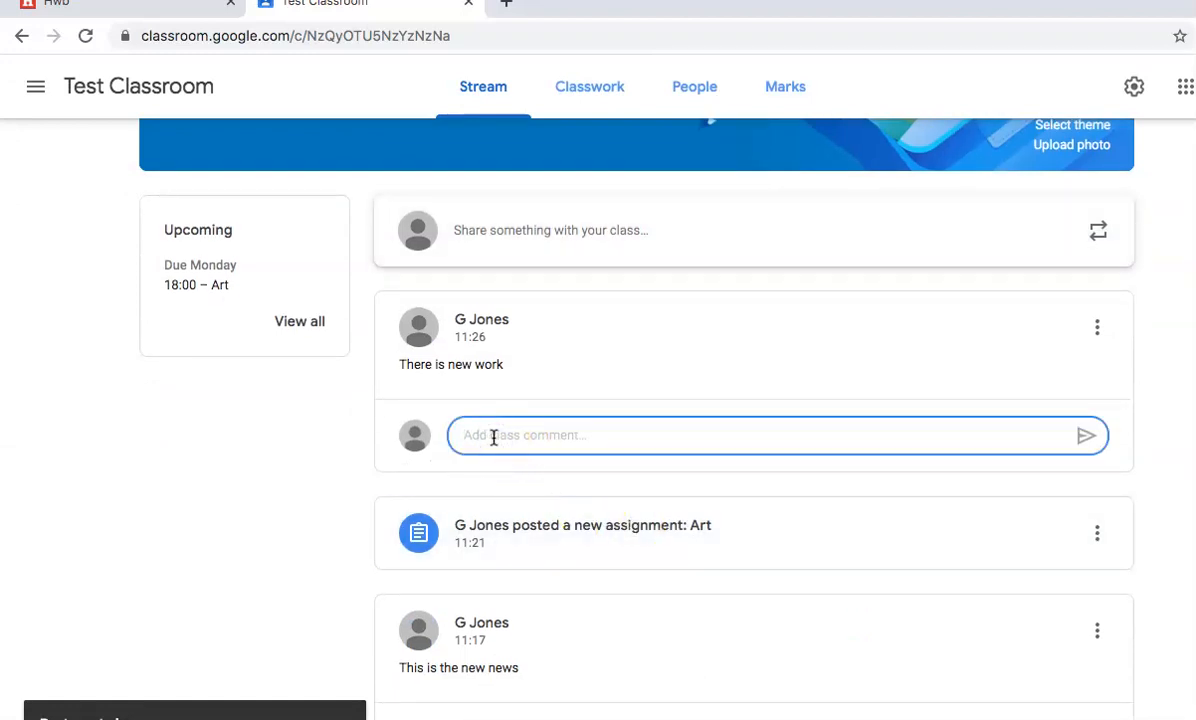
pyautogui.scroll(3, 494, 400)
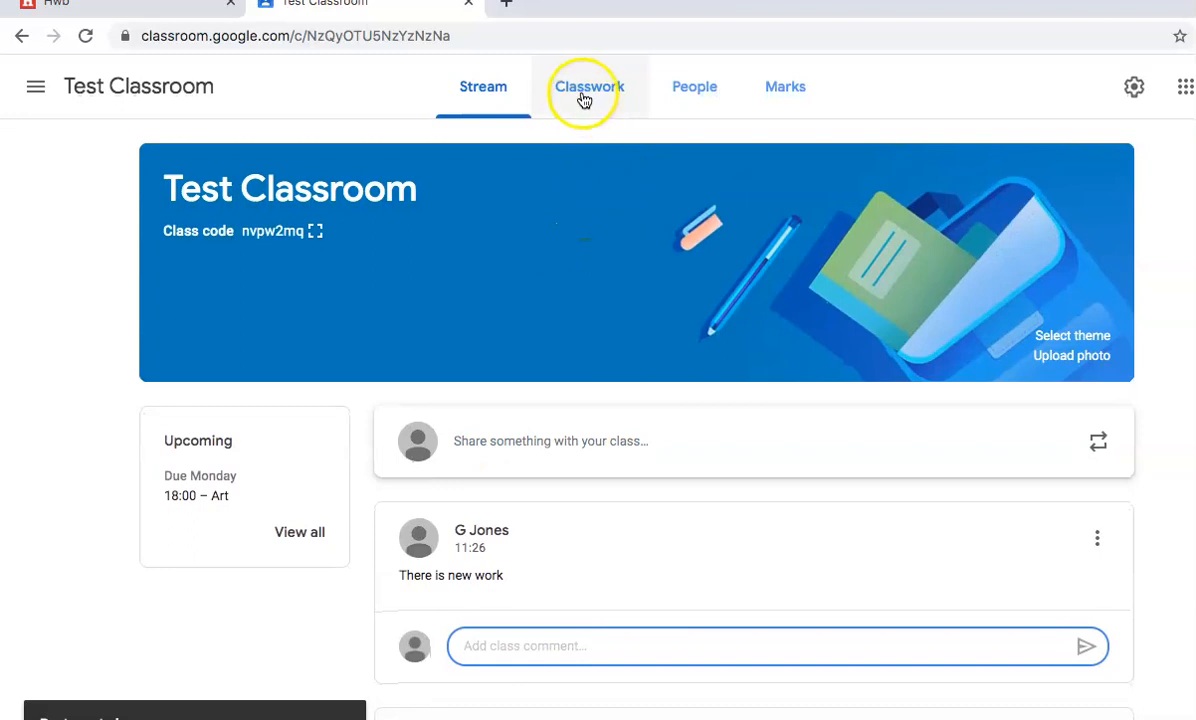
# Start a new assignment in Test Classroom's classwork, titled PE, with the instructions "Complete the following circuit"
pyautogui.click(585, 92)
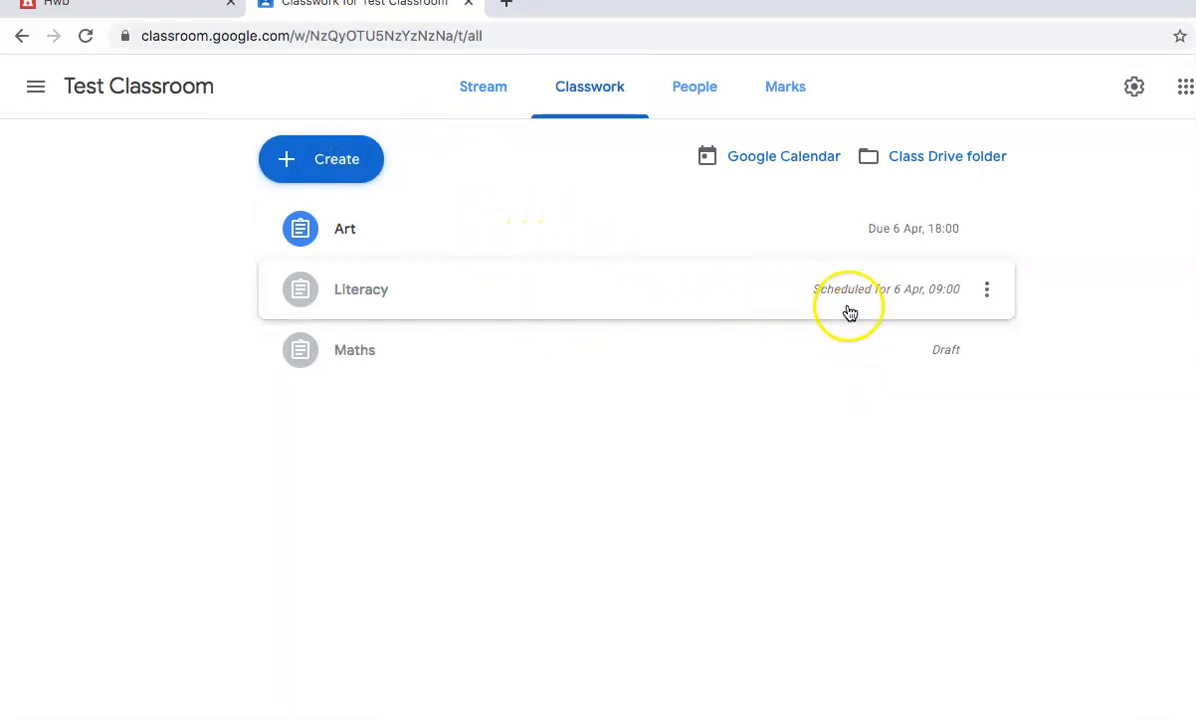
pyautogui.click(327, 177)
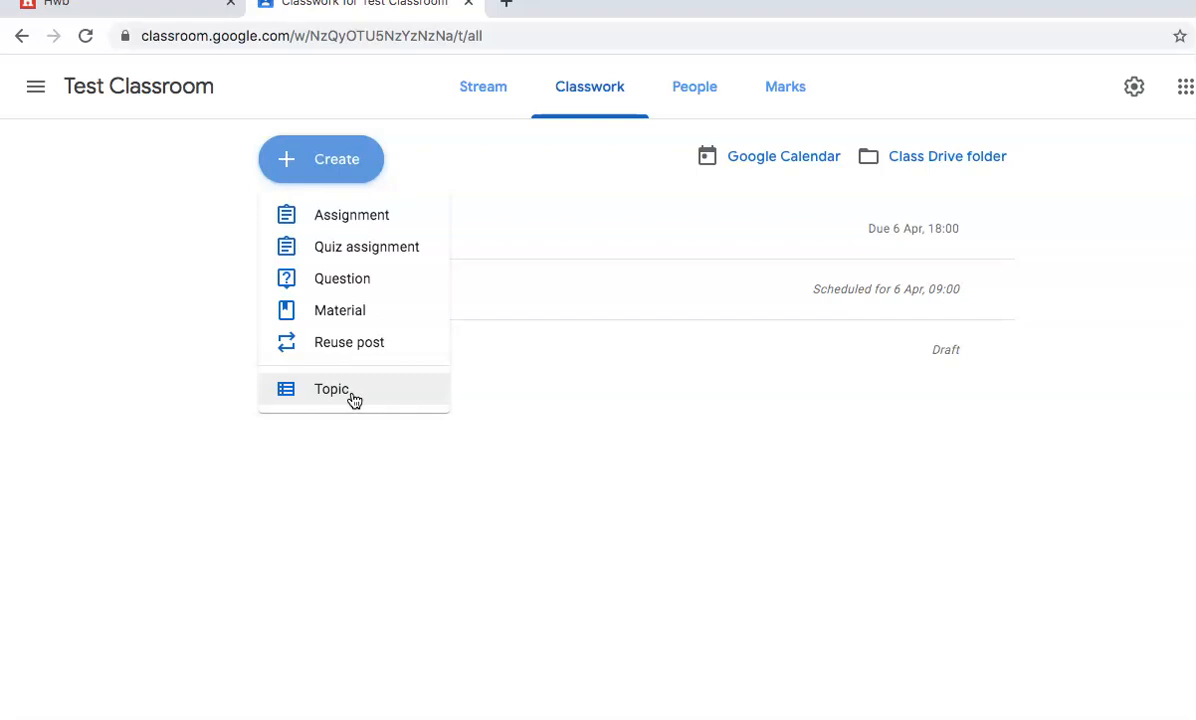
pyautogui.click(341, 228)
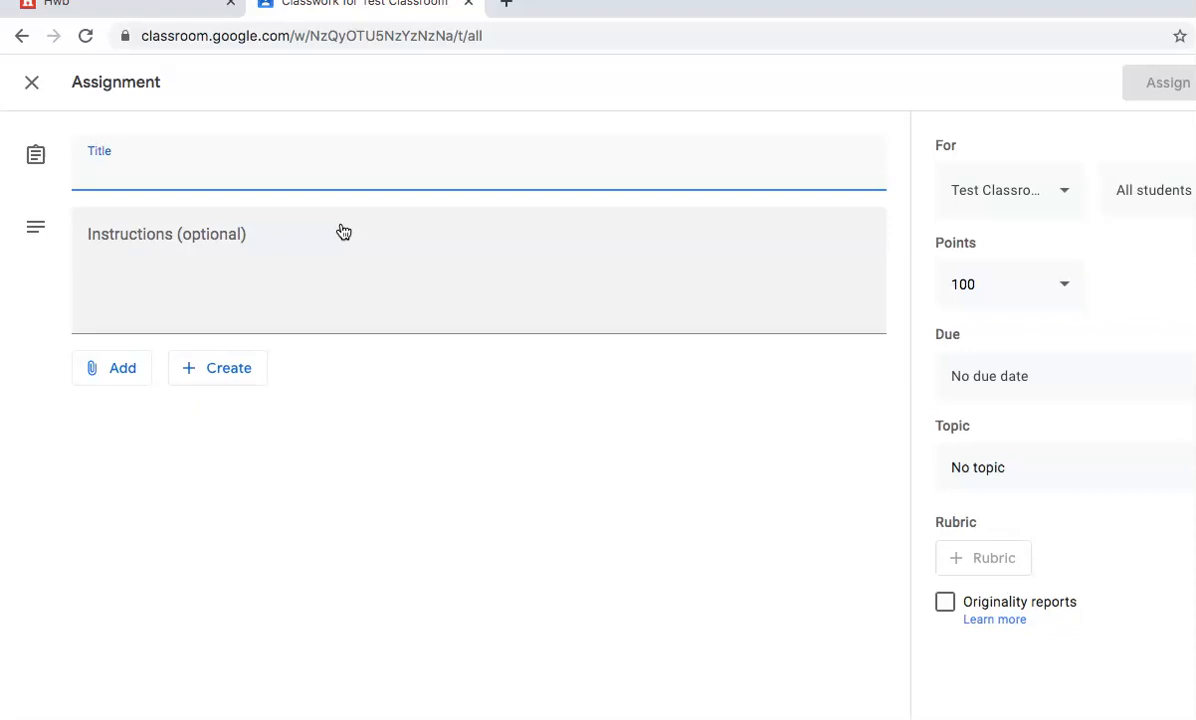
pyautogui.write('PE')
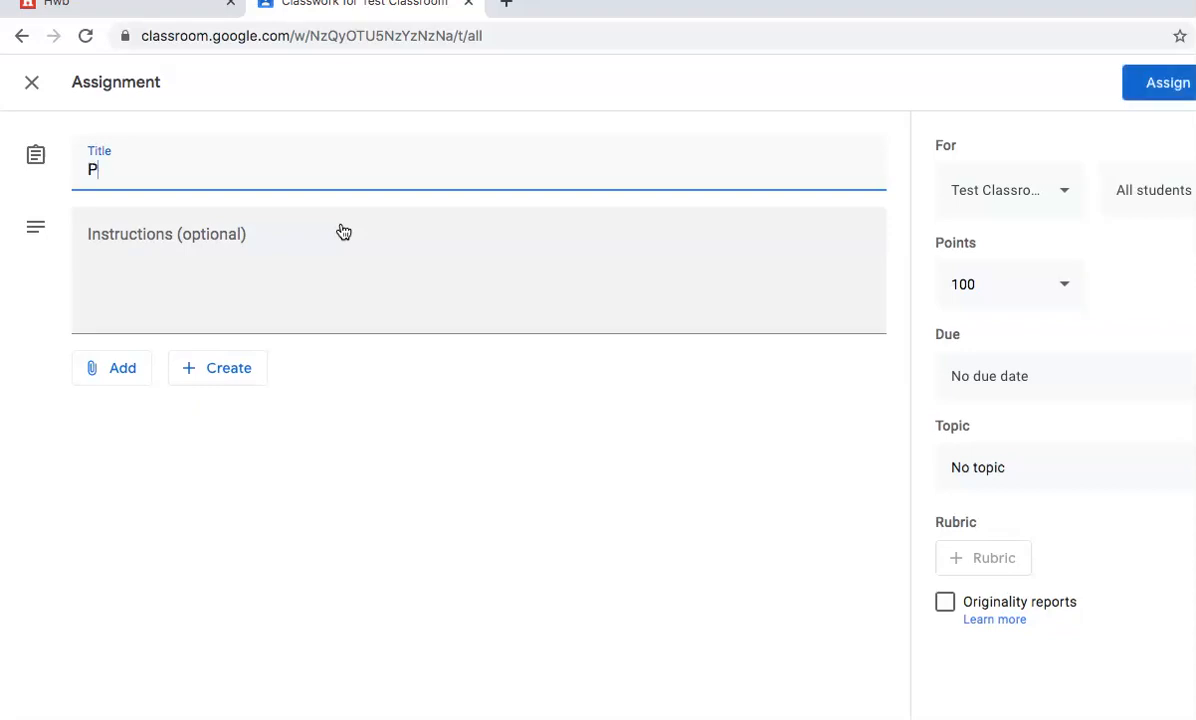
pyautogui.click(239, 244)
pyautogui.write('Complete ')
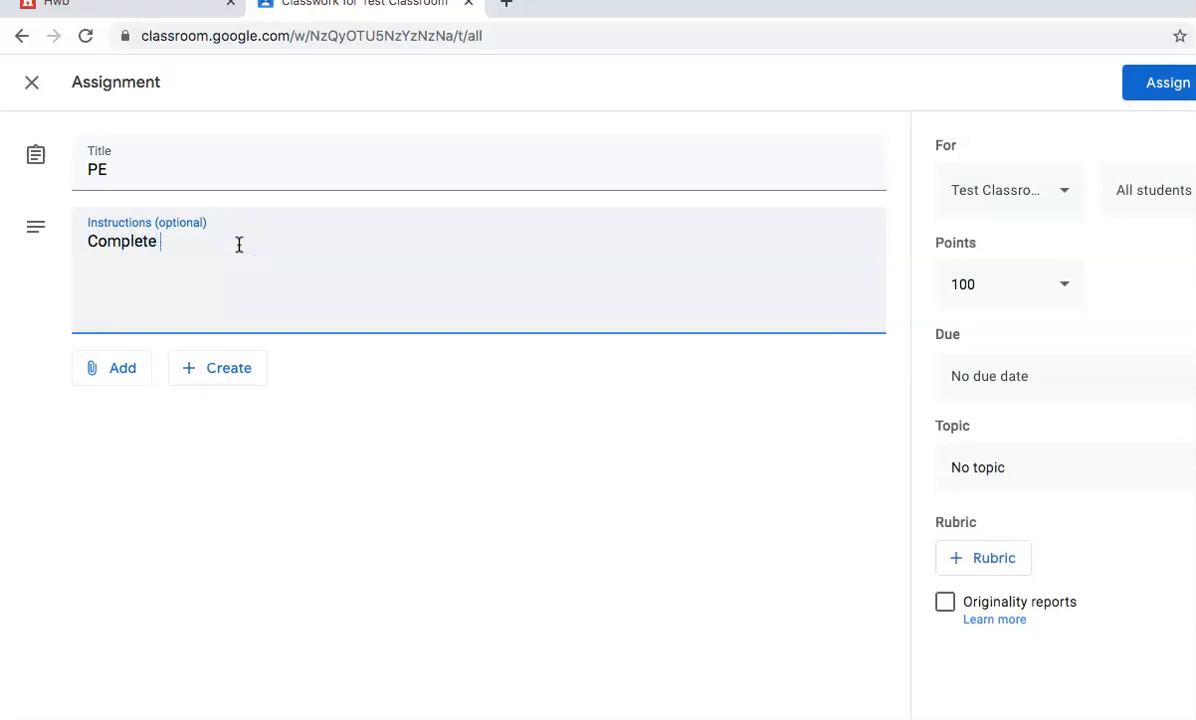
pyautogui.write('the following circuit')
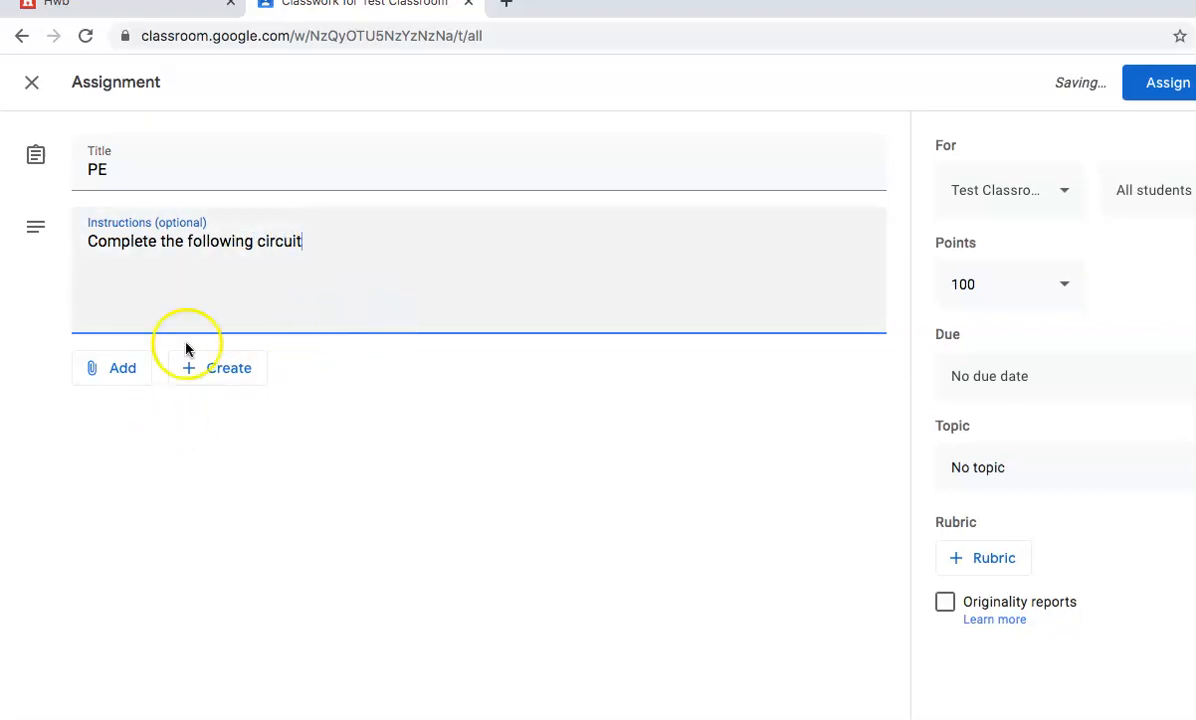
# Search YouTube for "circuit" and attach the video "Circuit Workout For Beginners" to the PE assignment
pyautogui.click(121, 375)
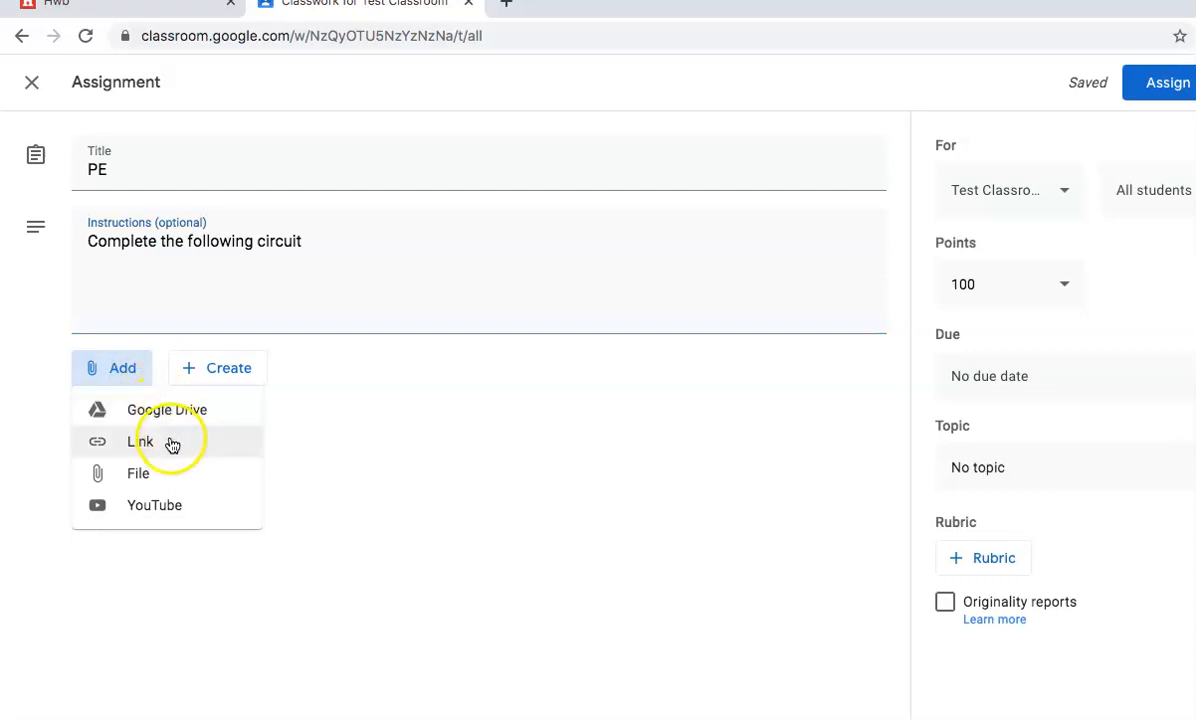
pyautogui.click(167, 510)
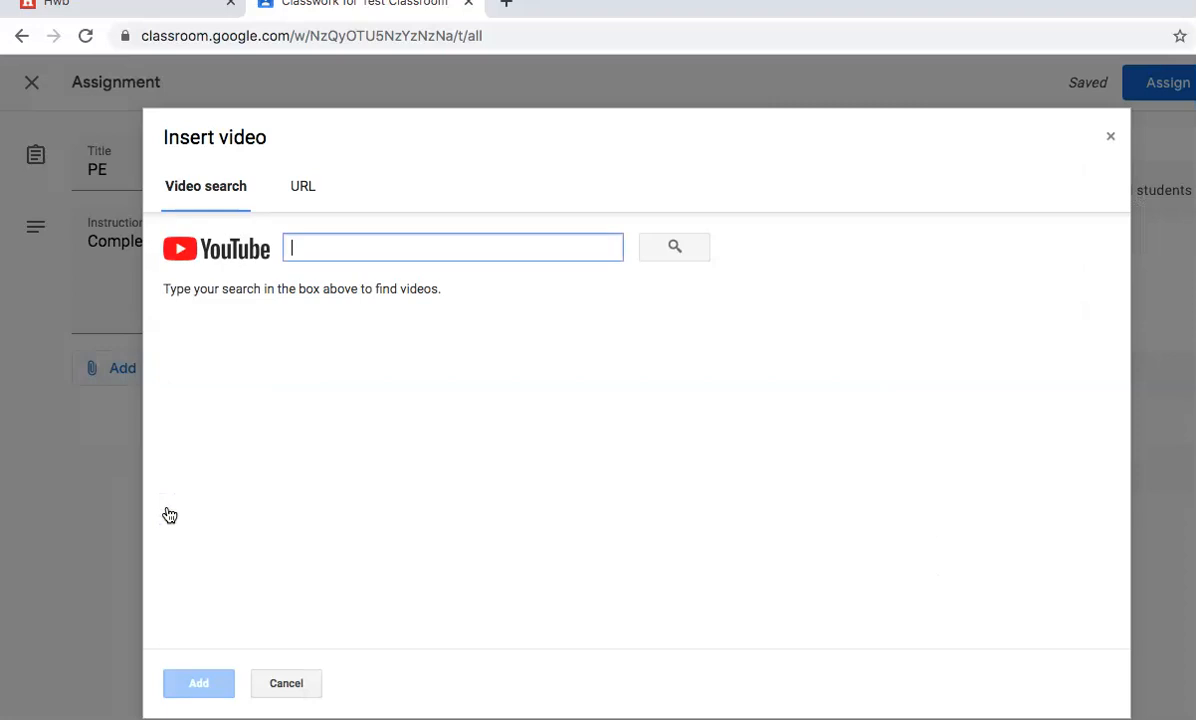
pyautogui.click(306, 189)
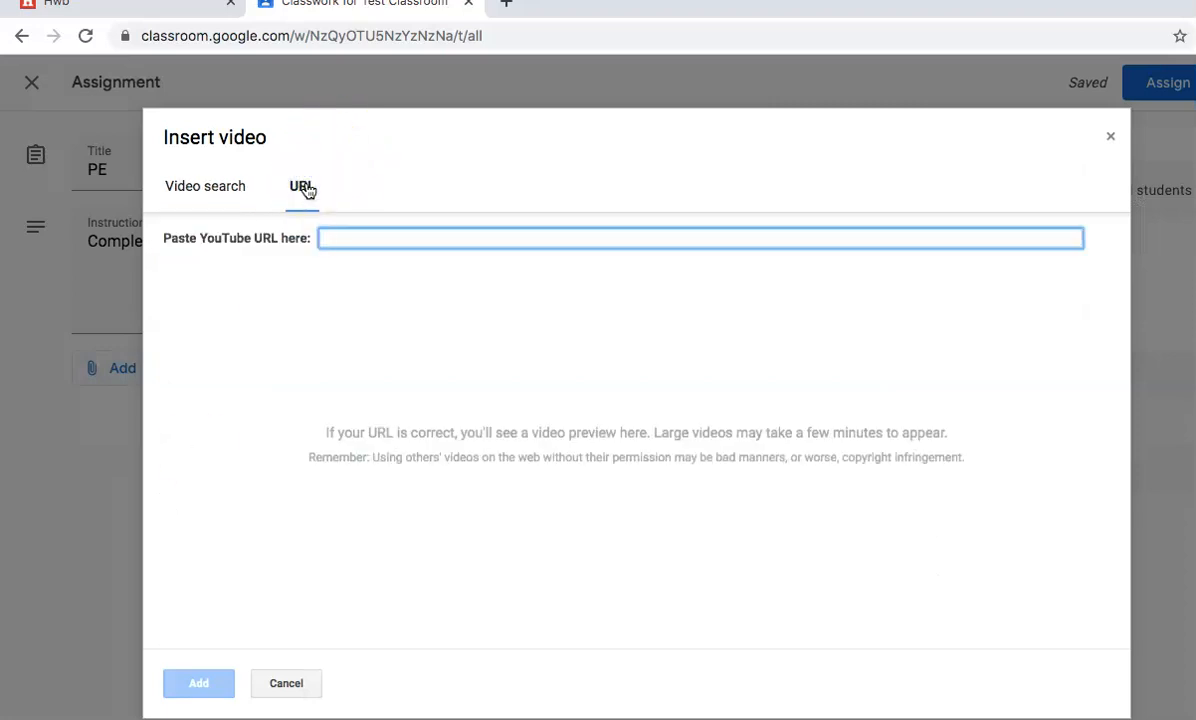
pyautogui.click(199, 191)
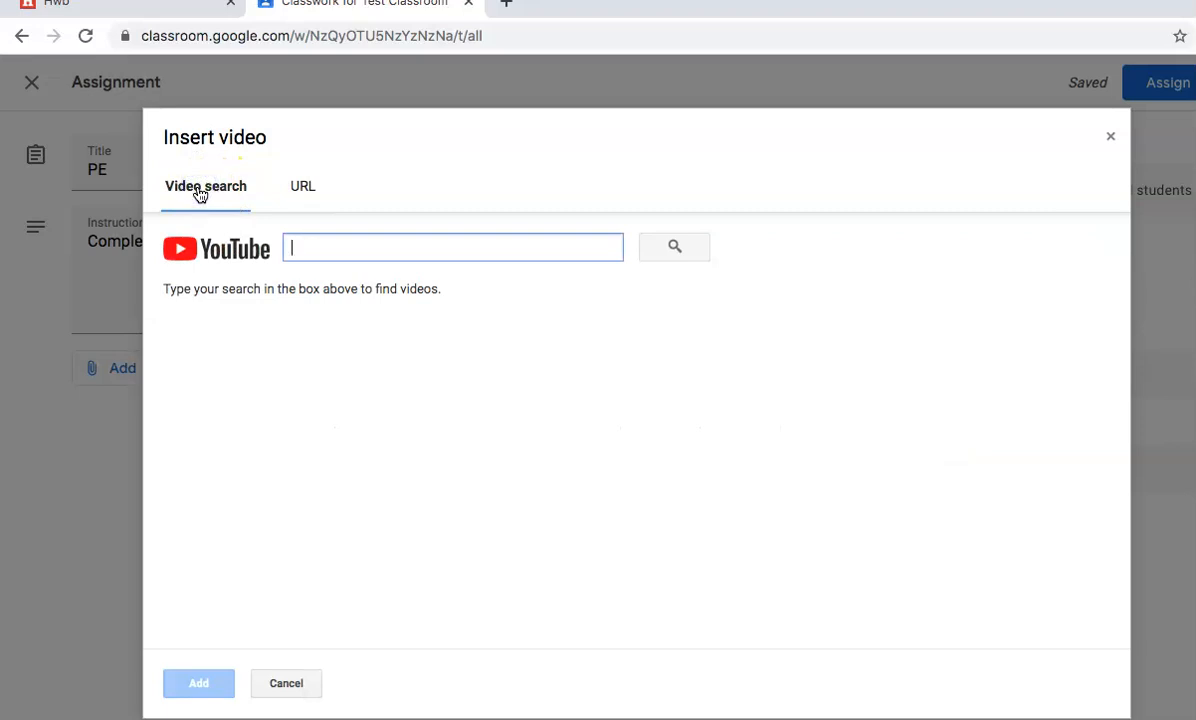
pyautogui.write('circuit')
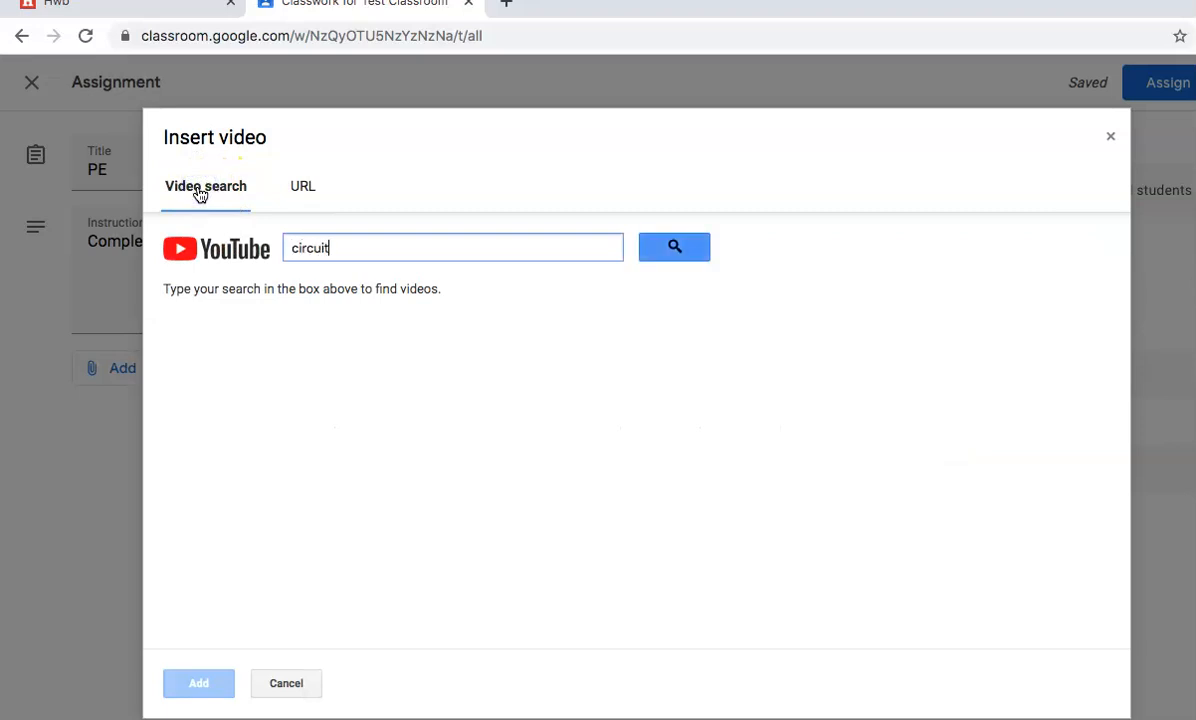
pyautogui.press('Return')
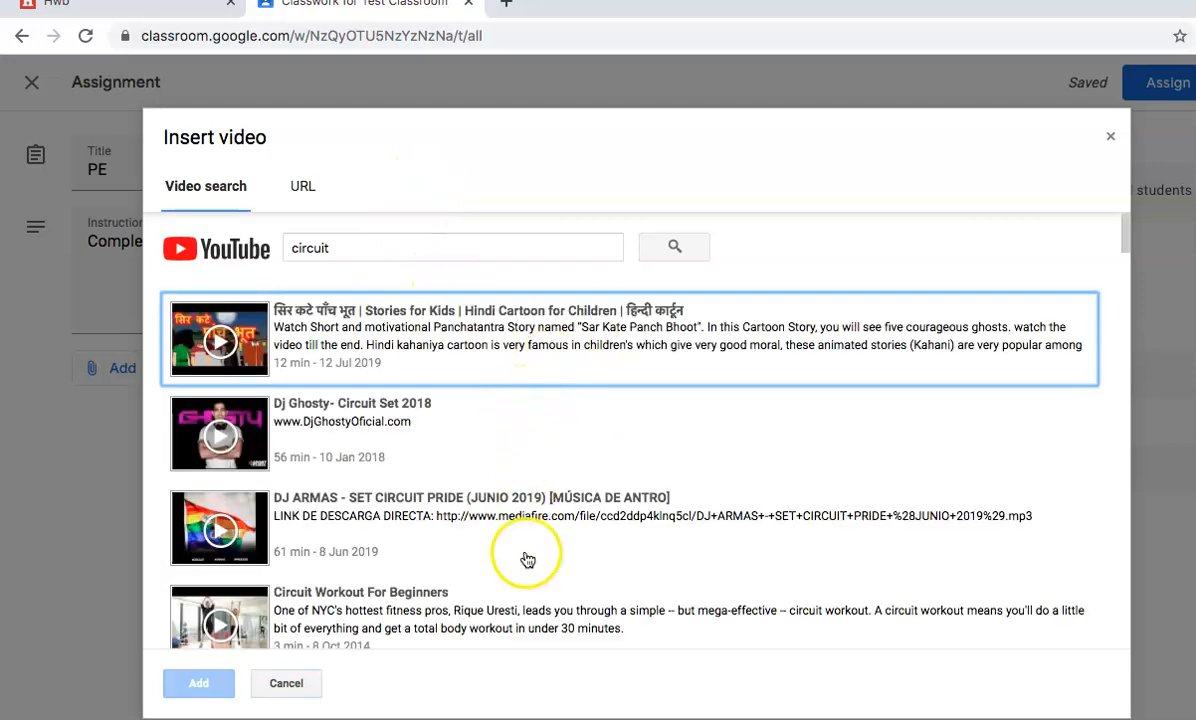
pyautogui.scroll(-1, 527, 575)
pyautogui.click(427, 545)
pyautogui.click(199, 685)
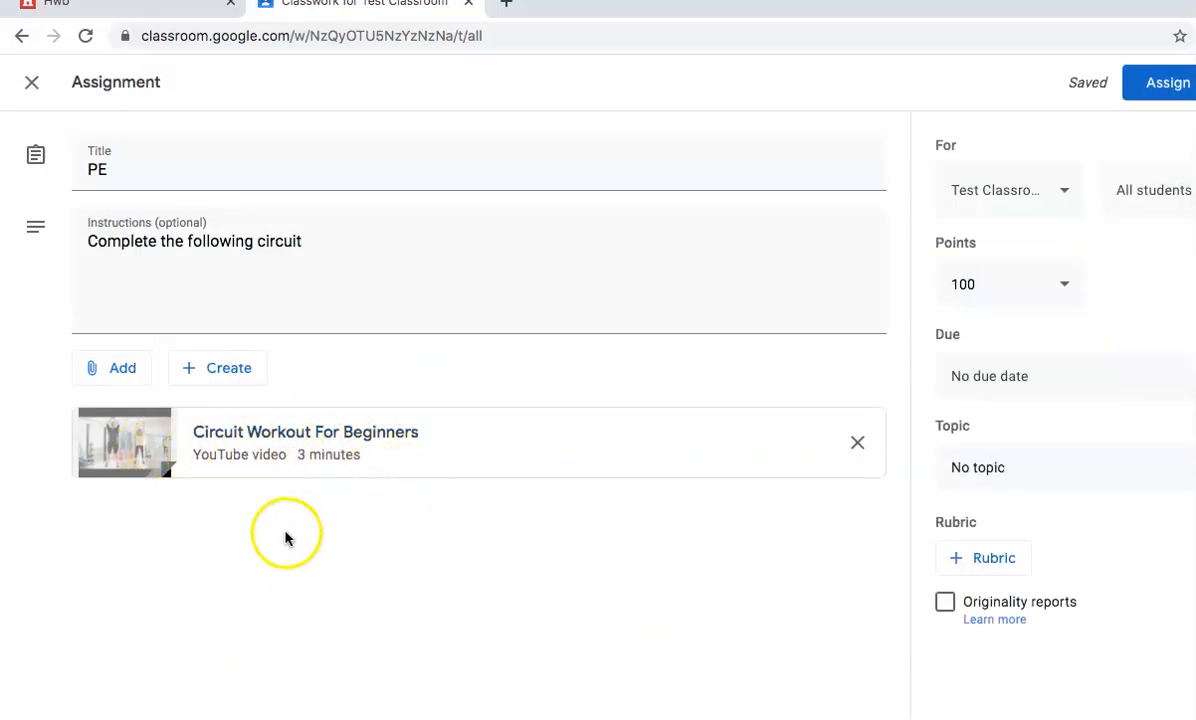
# Create a Google Docs document attached to the assignment, name it Circuits, and close it to return to the assignment
pyautogui.click(223, 370)
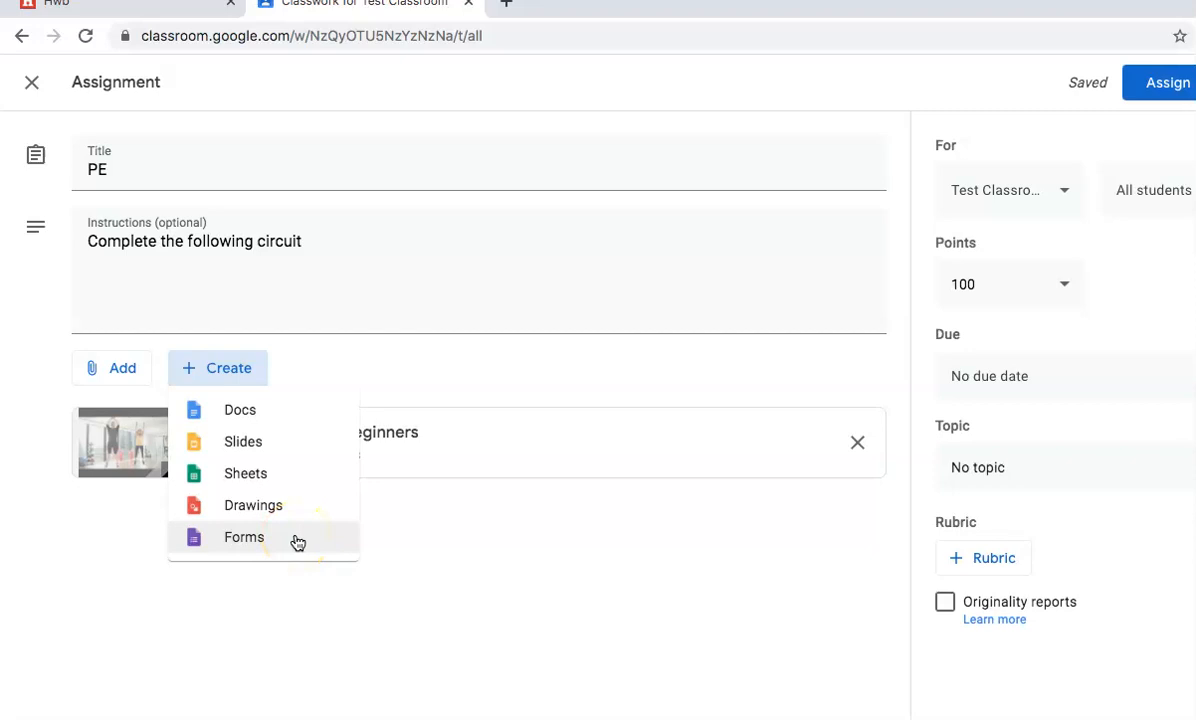
pyautogui.click(283, 423)
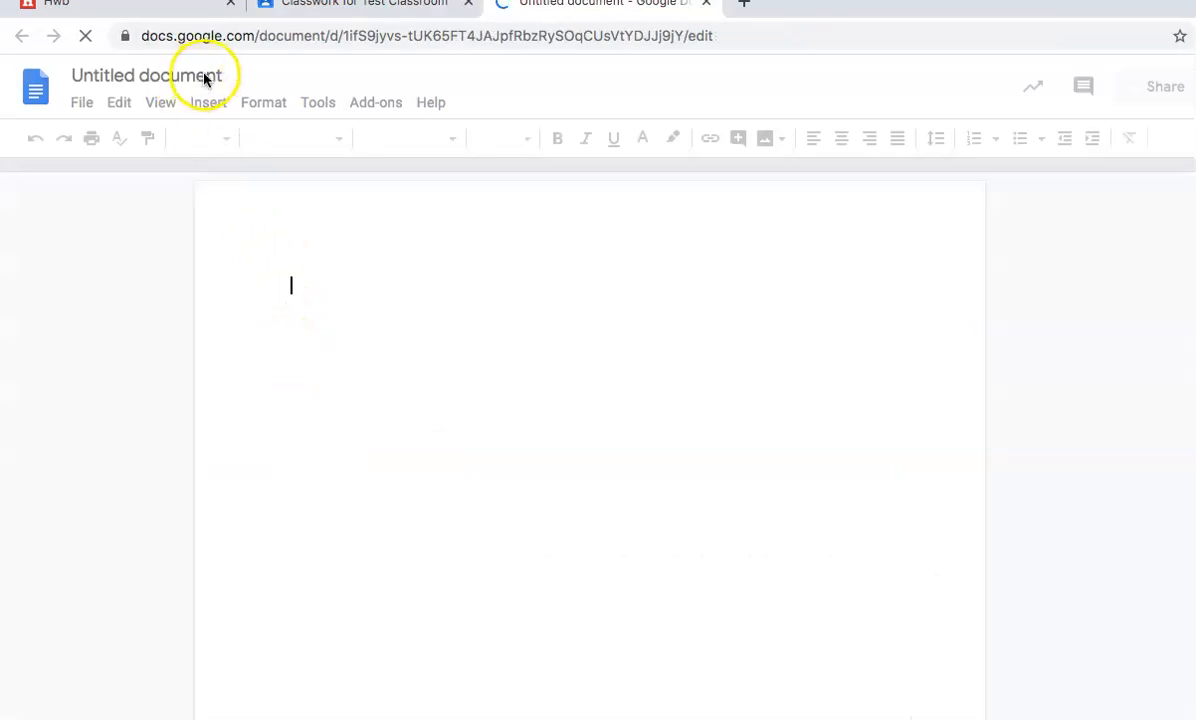
pyautogui.click(204, 77)
pyautogui.write('Cir')
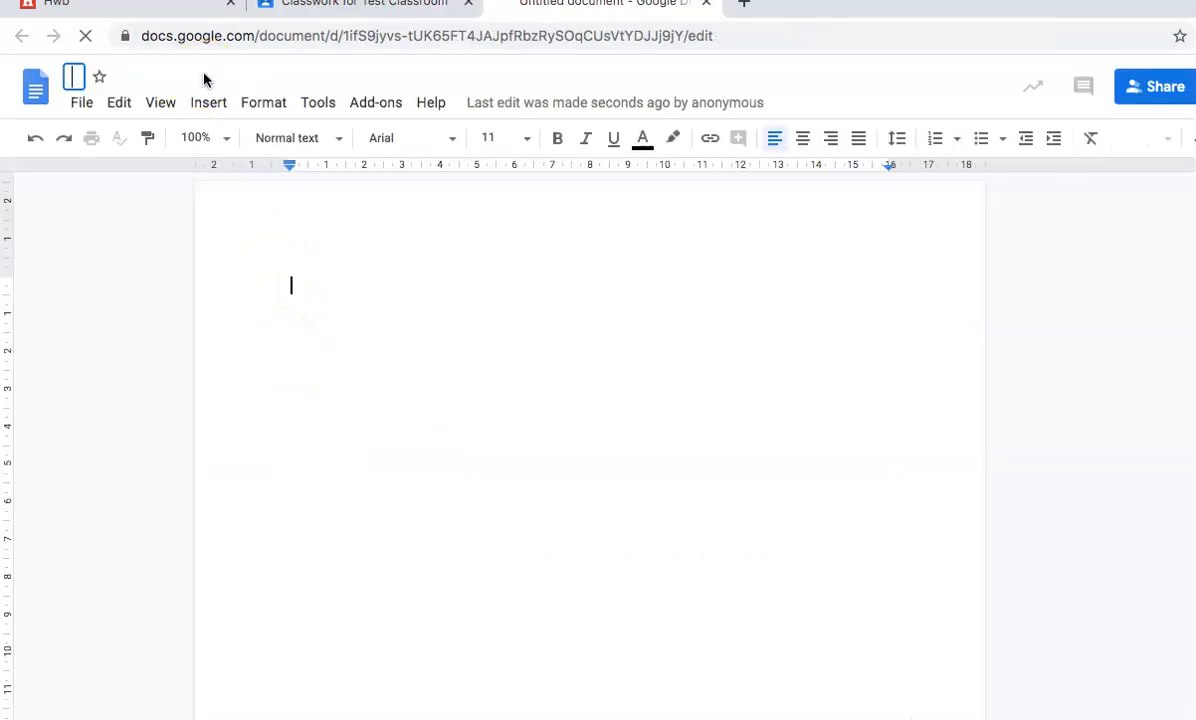
pyautogui.write('cuits')
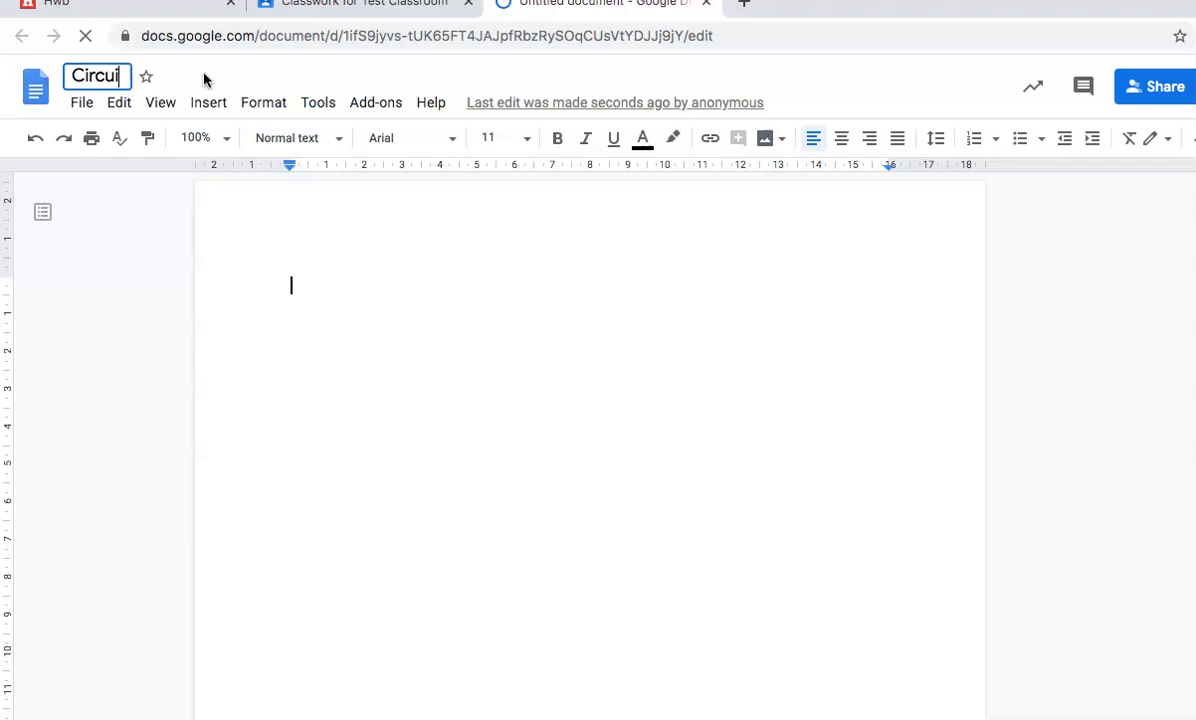
pyautogui.click(712, 302)
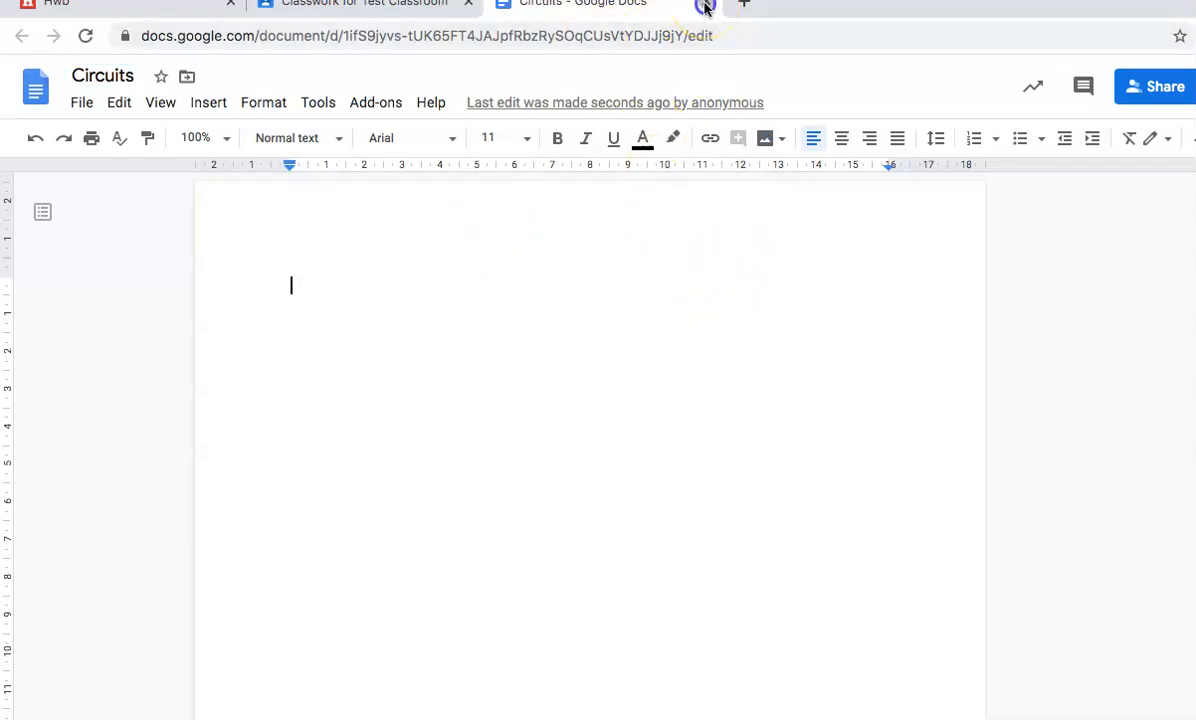
pyautogui.click(705, 5)
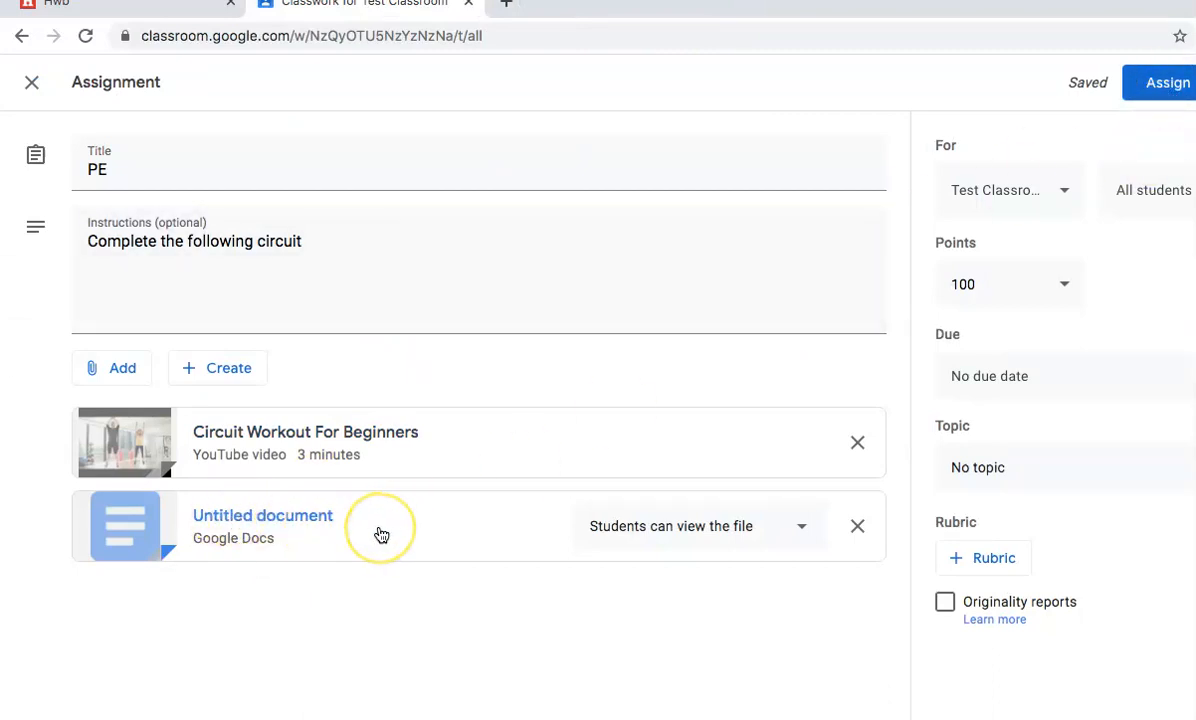
# Check the student access options for the attached Google Docs document, leaving it at "Students can view the file"
pyautogui.click(803, 539)
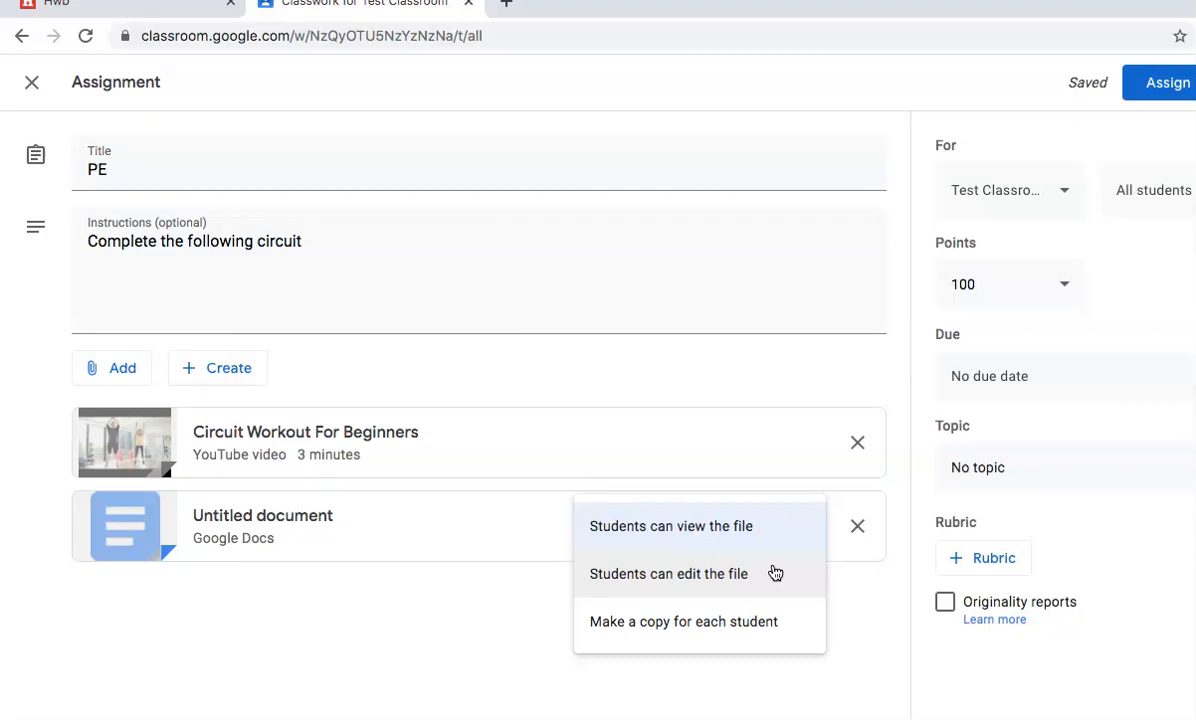
pyautogui.click(766, 618)
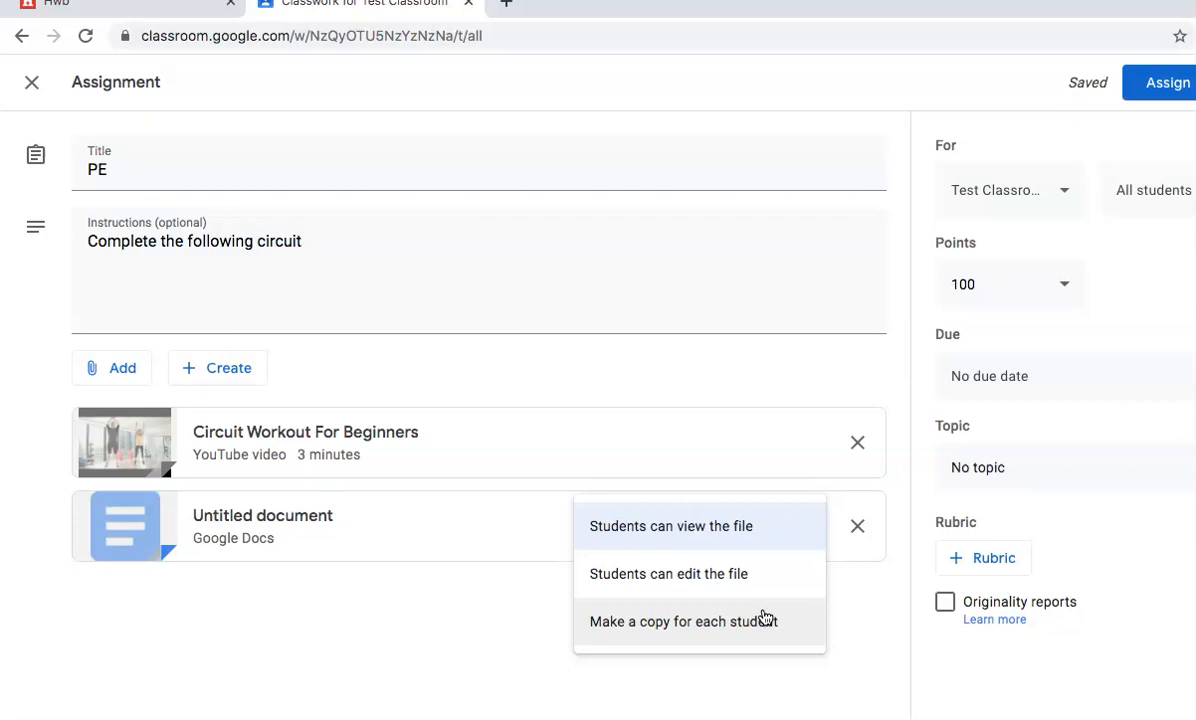
pyautogui.click(441, 603)
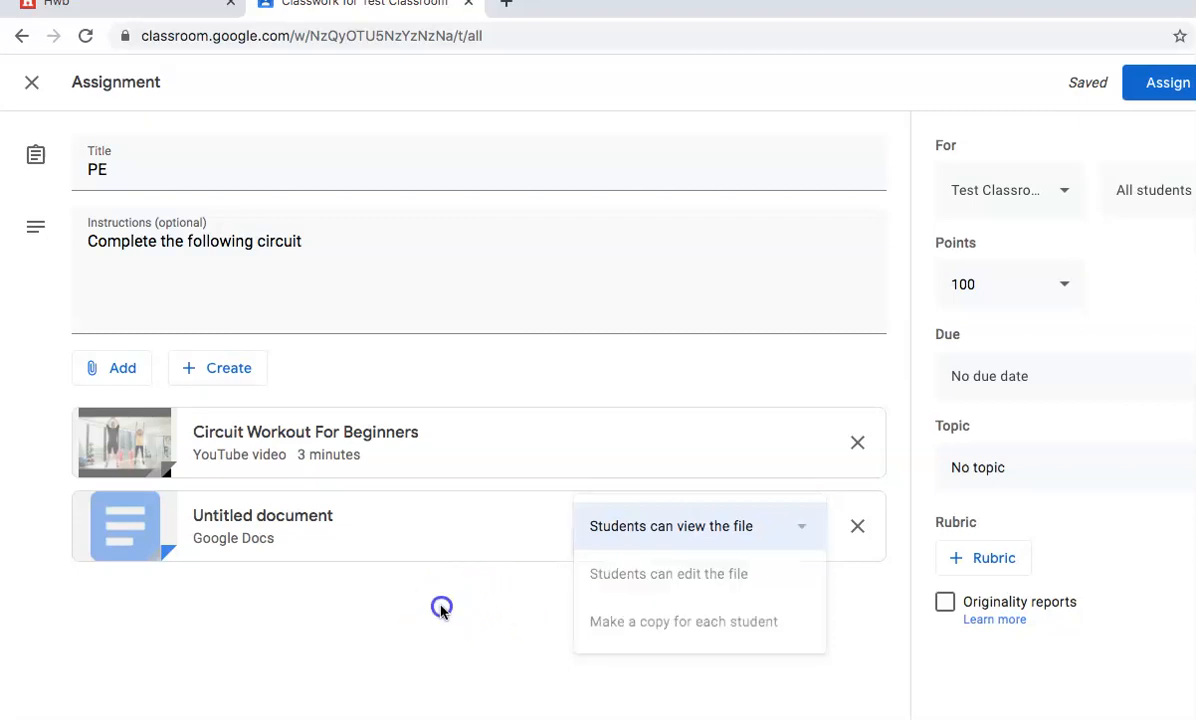
# Attach a new Google Slides presentation named Results to the assignment and set its access to "Students can edit the file"
pyautogui.click(265, 380)
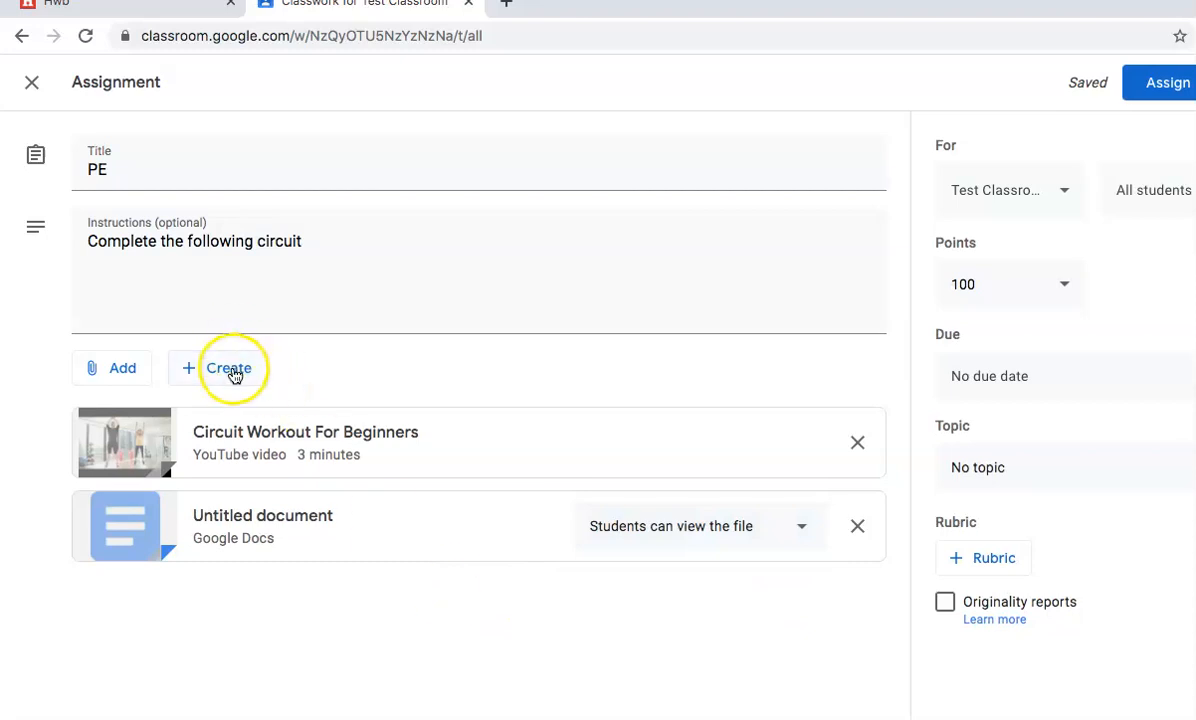
pyautogui.click(233, 372)
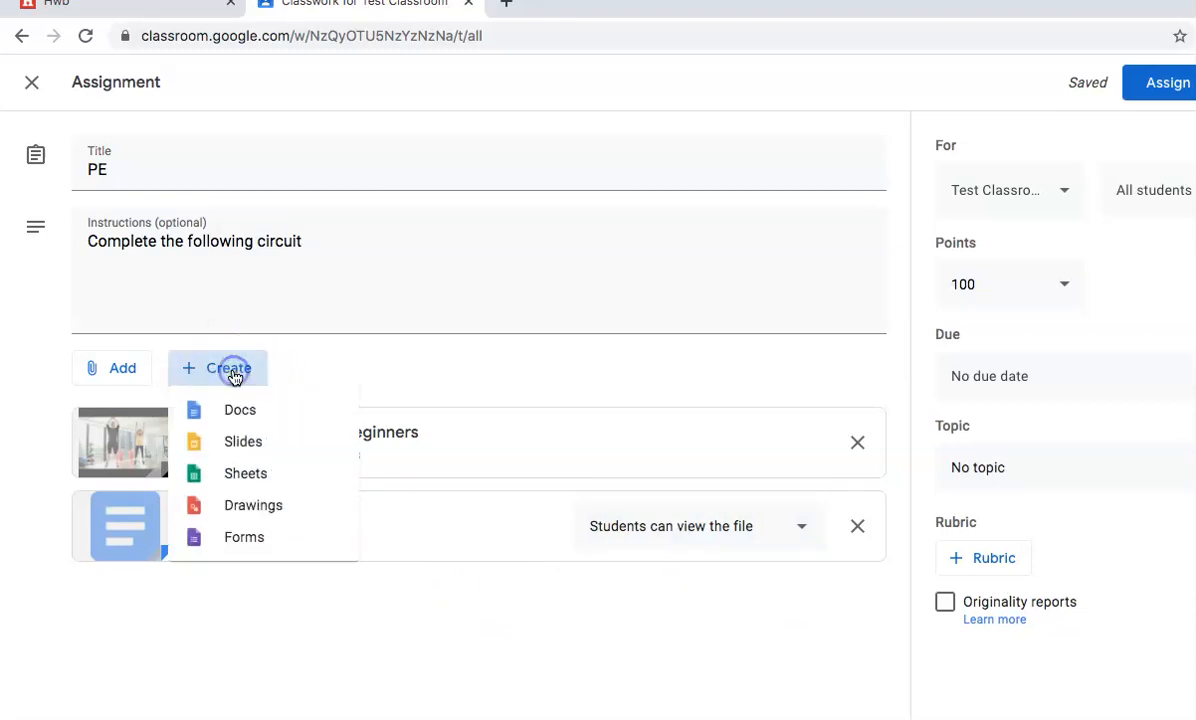
pyautogui.click(250, 445)
pyautogui.click(445, 535)
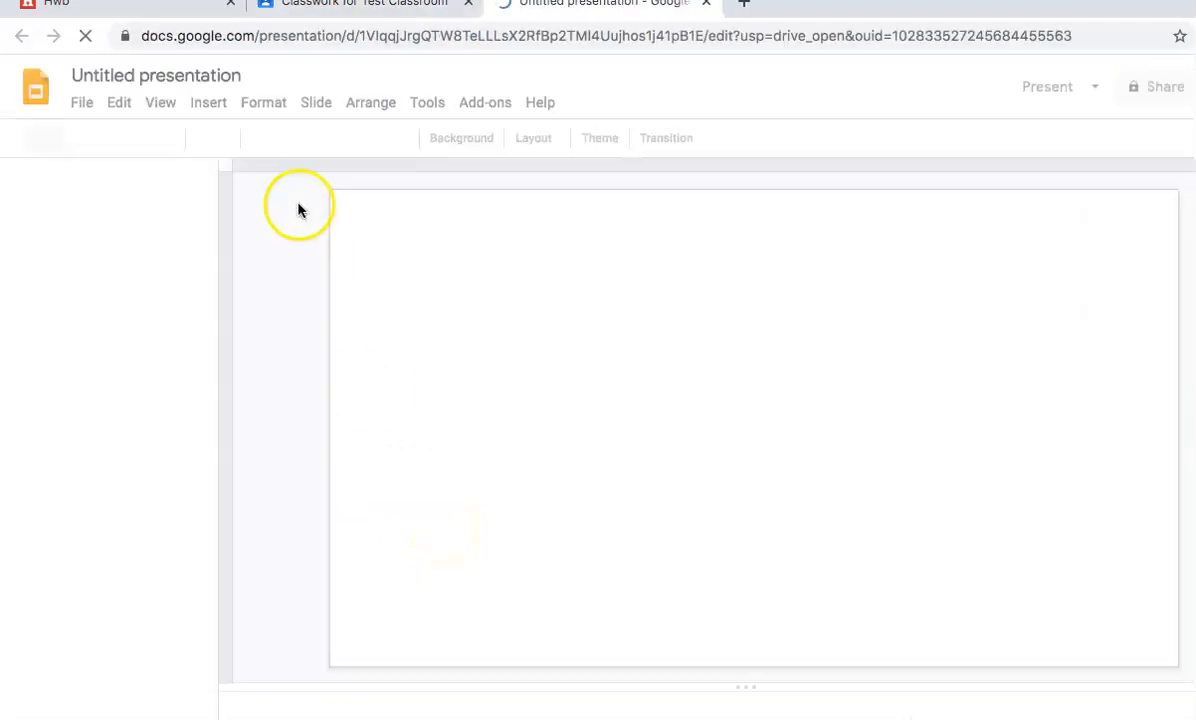
pyautogui.click(232, 77)
pyautogui.write('Resutl')
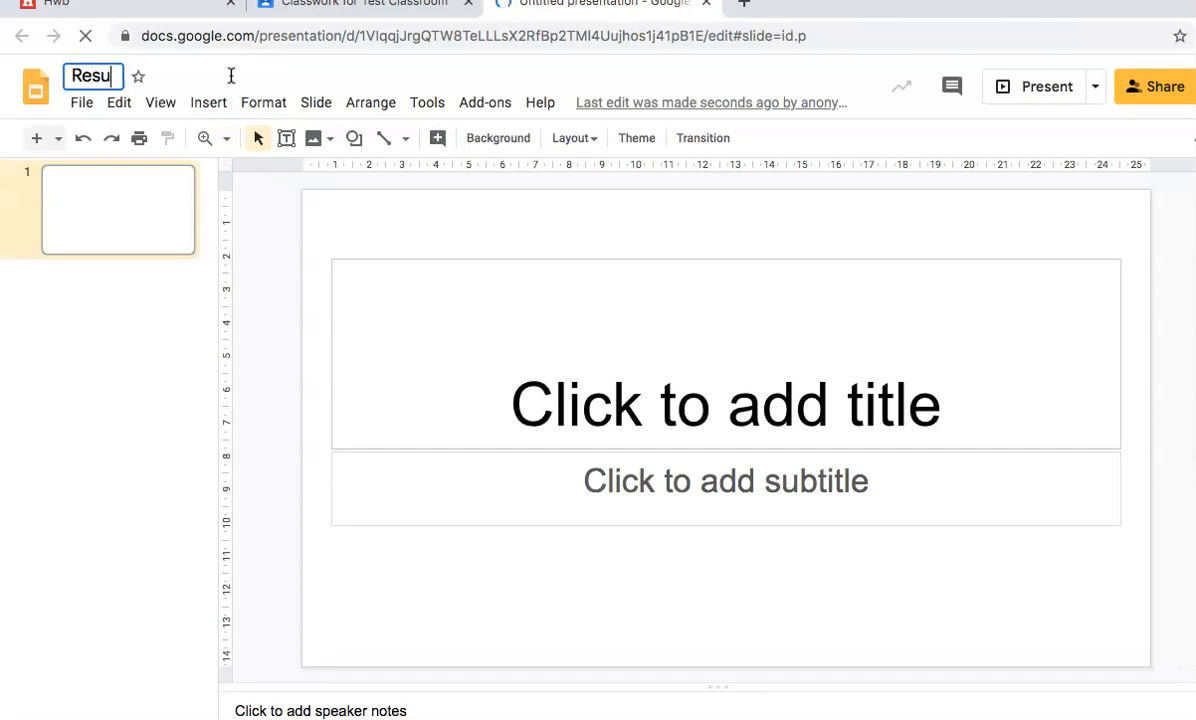
pyautogui.press('BackSpace')
pyautogui.press('BackSpace')
pyautogui.write('lts')
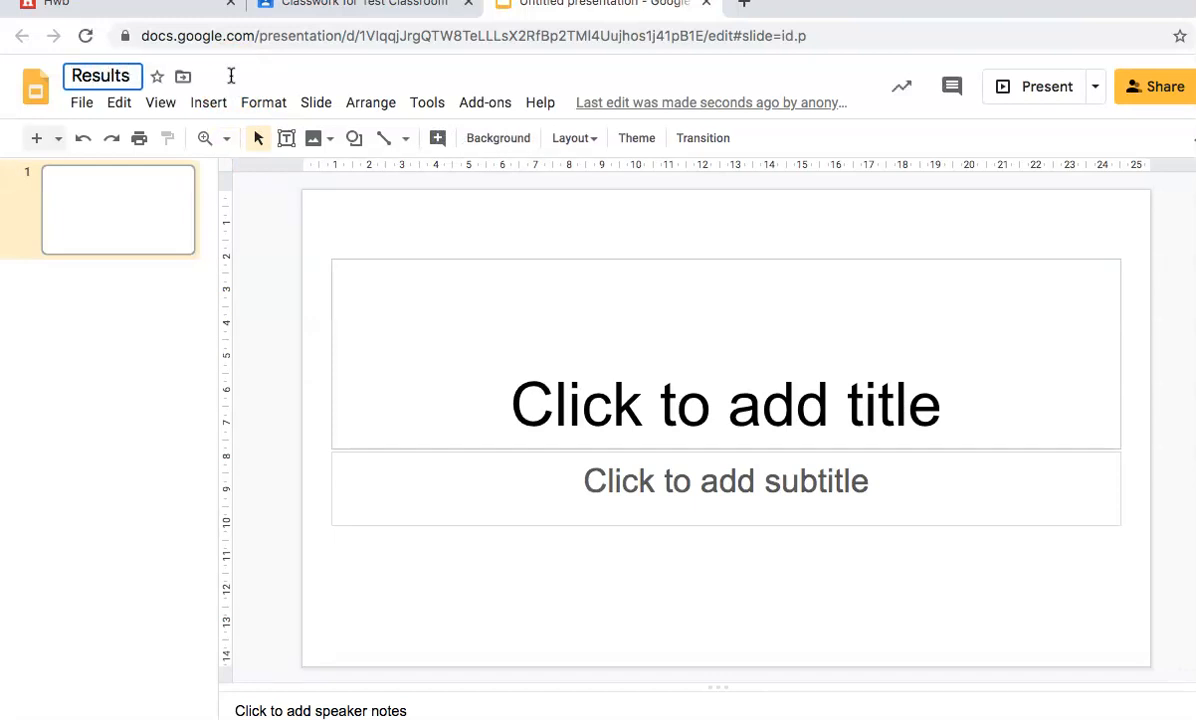
pyautogui.click(464, 213)
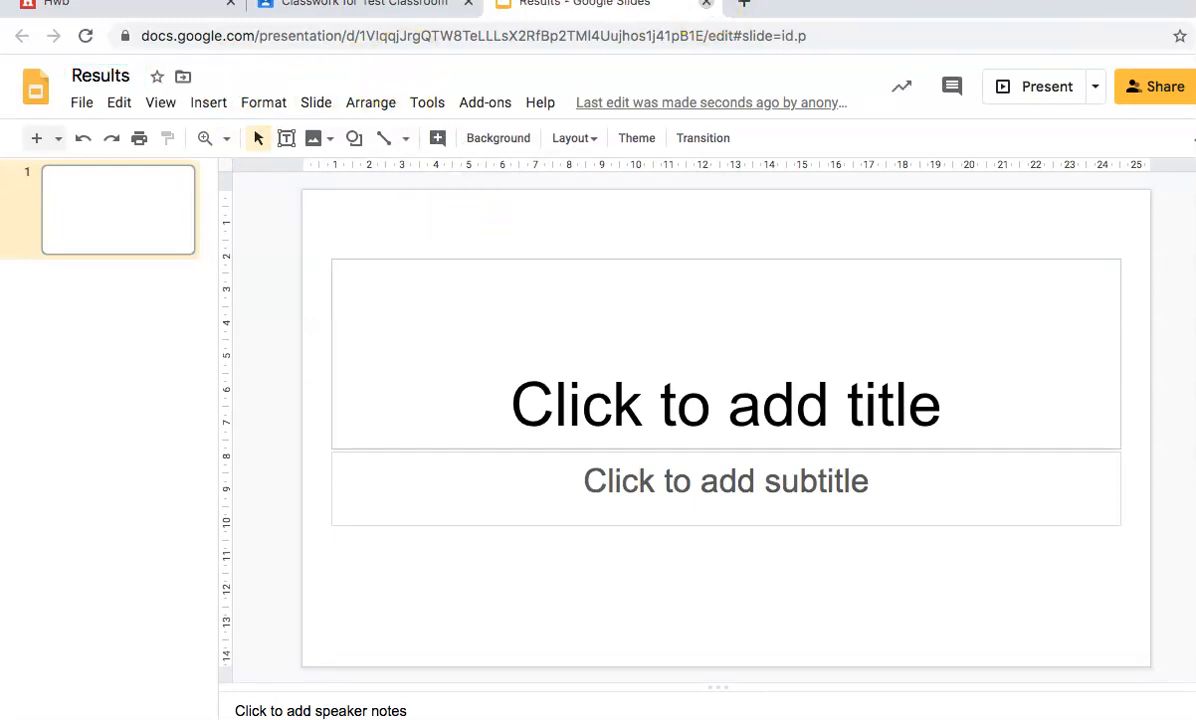
pyautogui.click(706, 3)
pyautogui.click(795, 612)
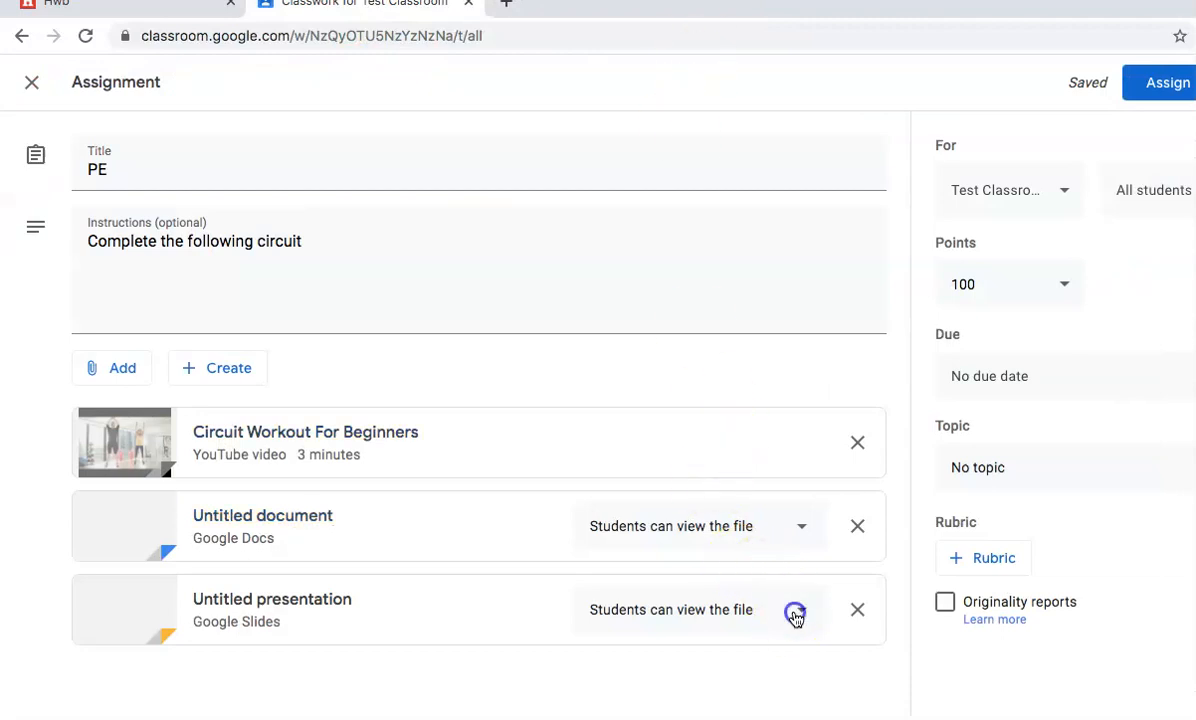
pyautogui.click(703, 668)
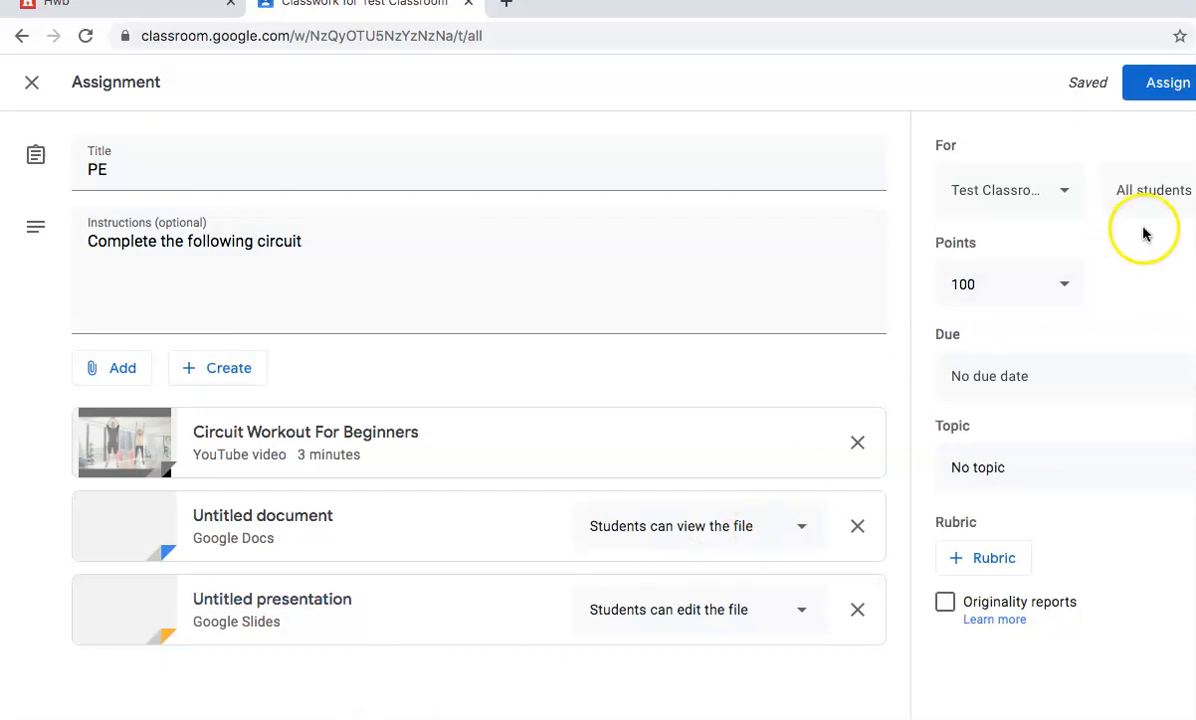
# Check which classes and which students the PE assignment can be given to, leaving the selection as it is
pyautogui.click(1063, 194)
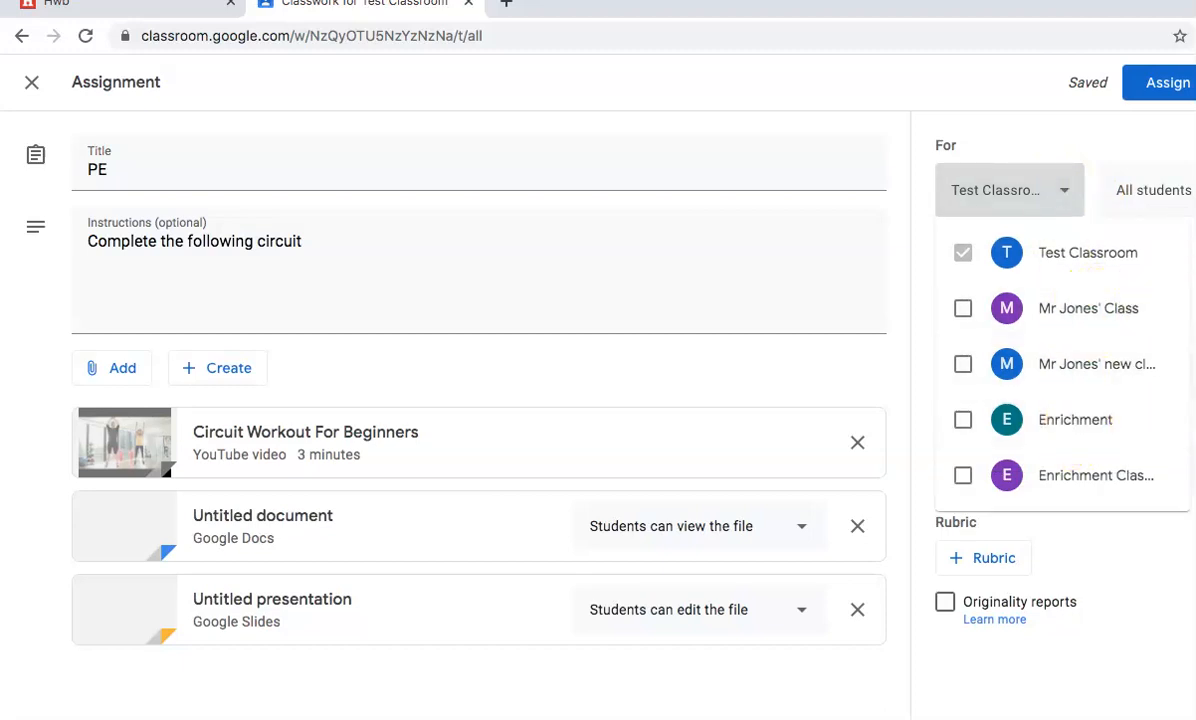
pyautogui.click(1153, 190)
pyautogui.click(1153, 190)
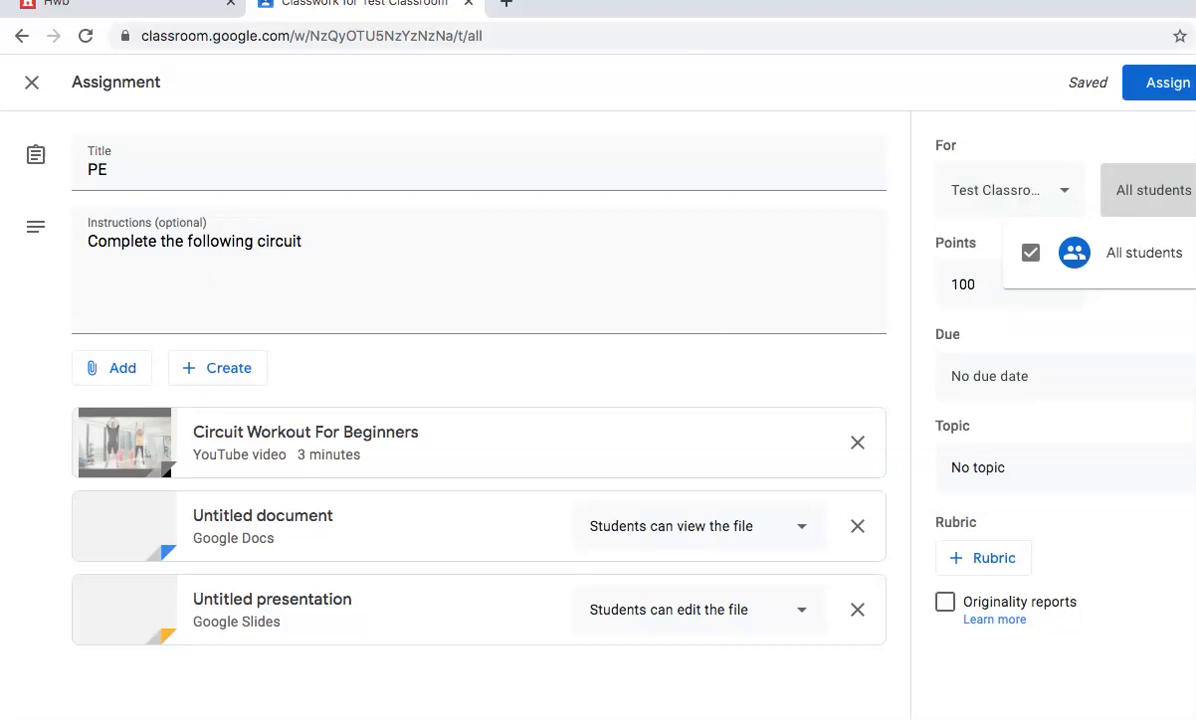
pyautogui.click(1100, 300)
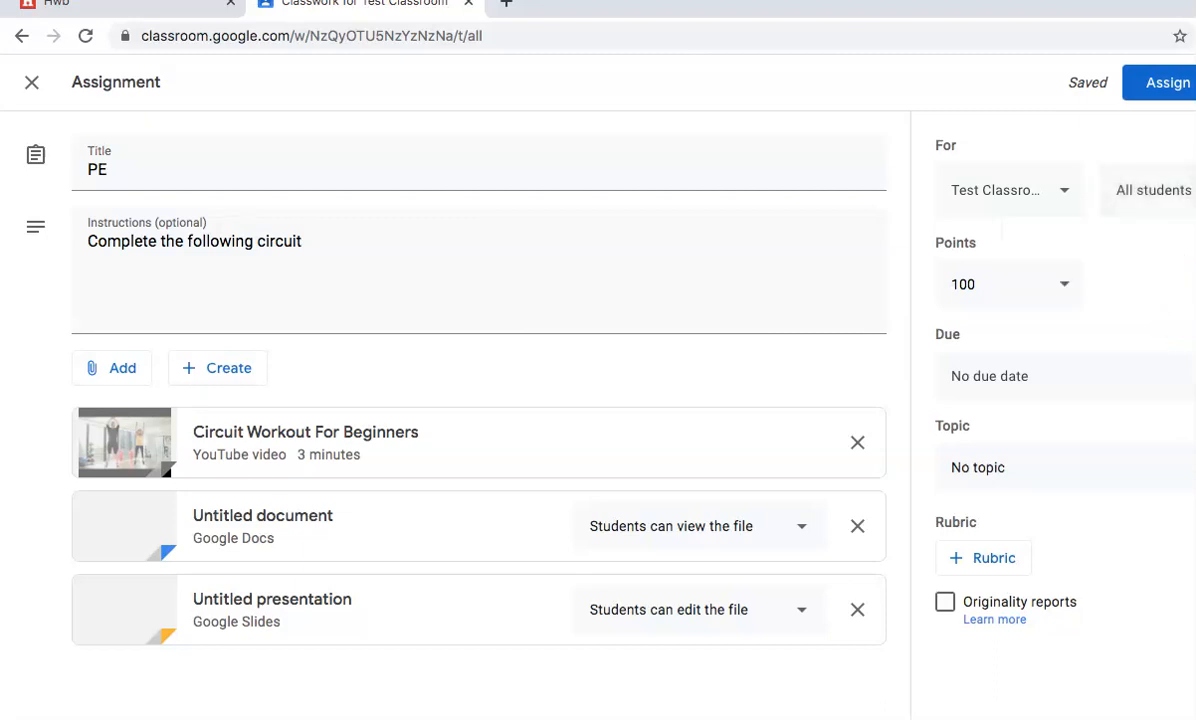
# Set the PE assignment's points to Unmarked
pyautogui.click(1066, 282)
pyautogui.click(993, 334)
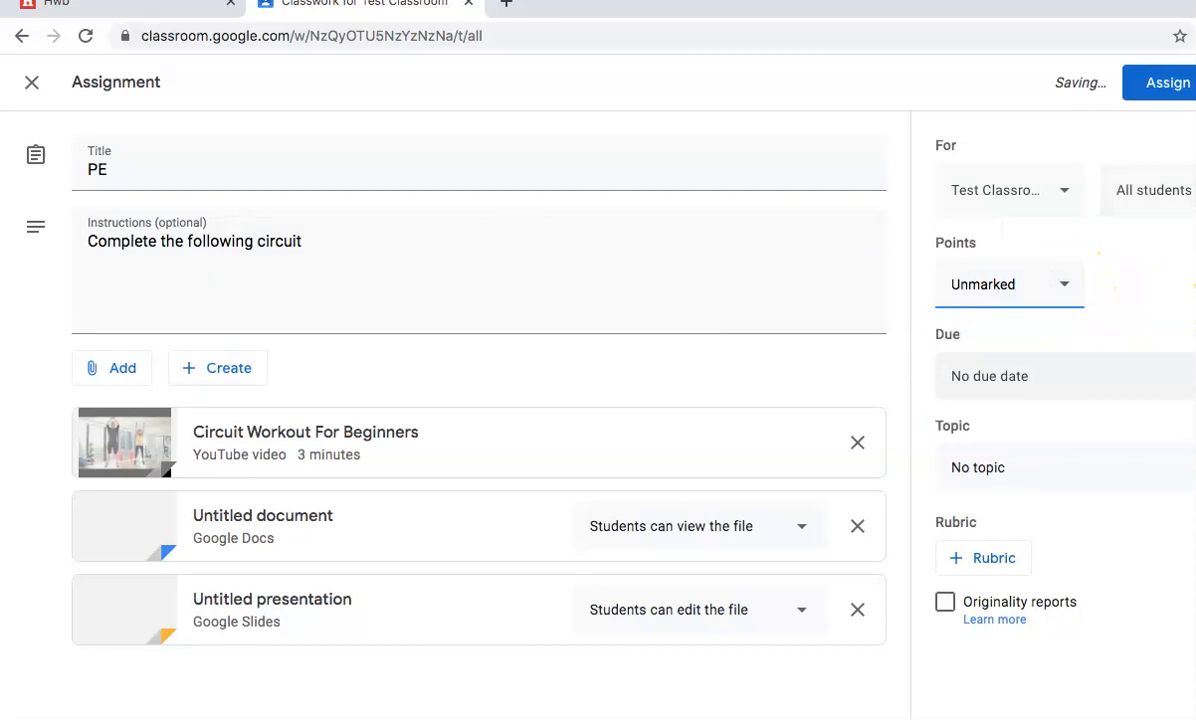
# Set the PE assignment's due date to 6 Apr 2020 at 18:00
pyautogui.click(1190, 376)
pyautogui.click(1127, 454)
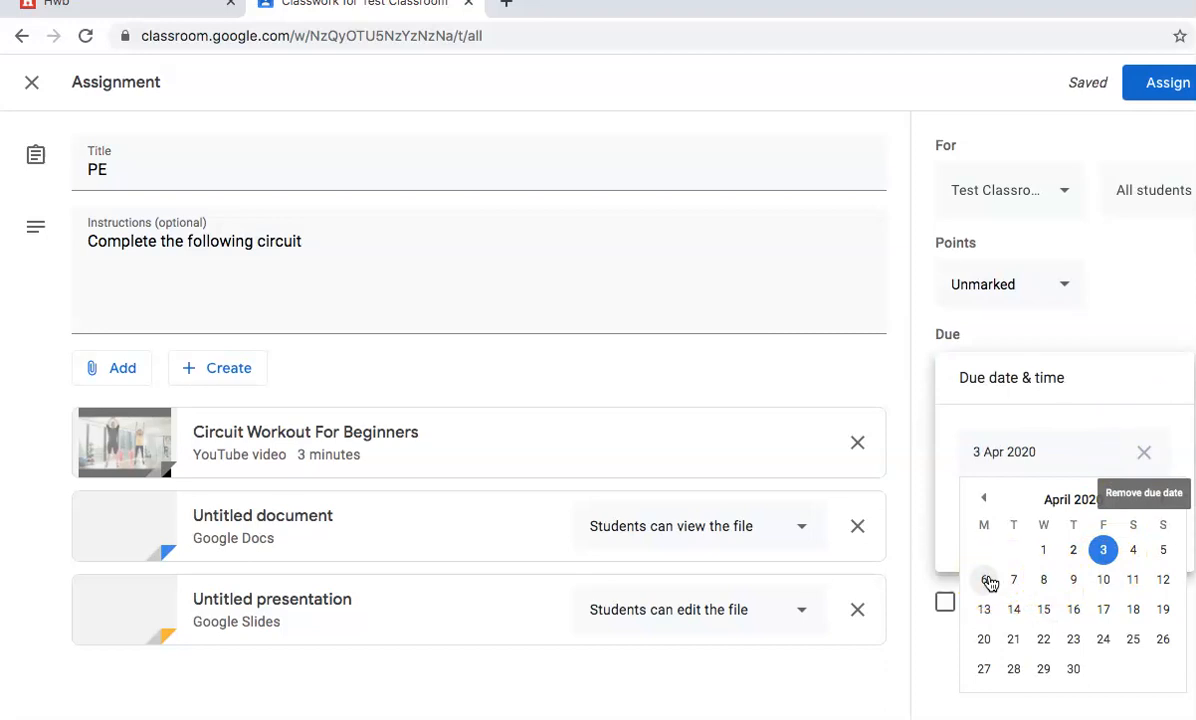
pyautogui.click(986, 581)
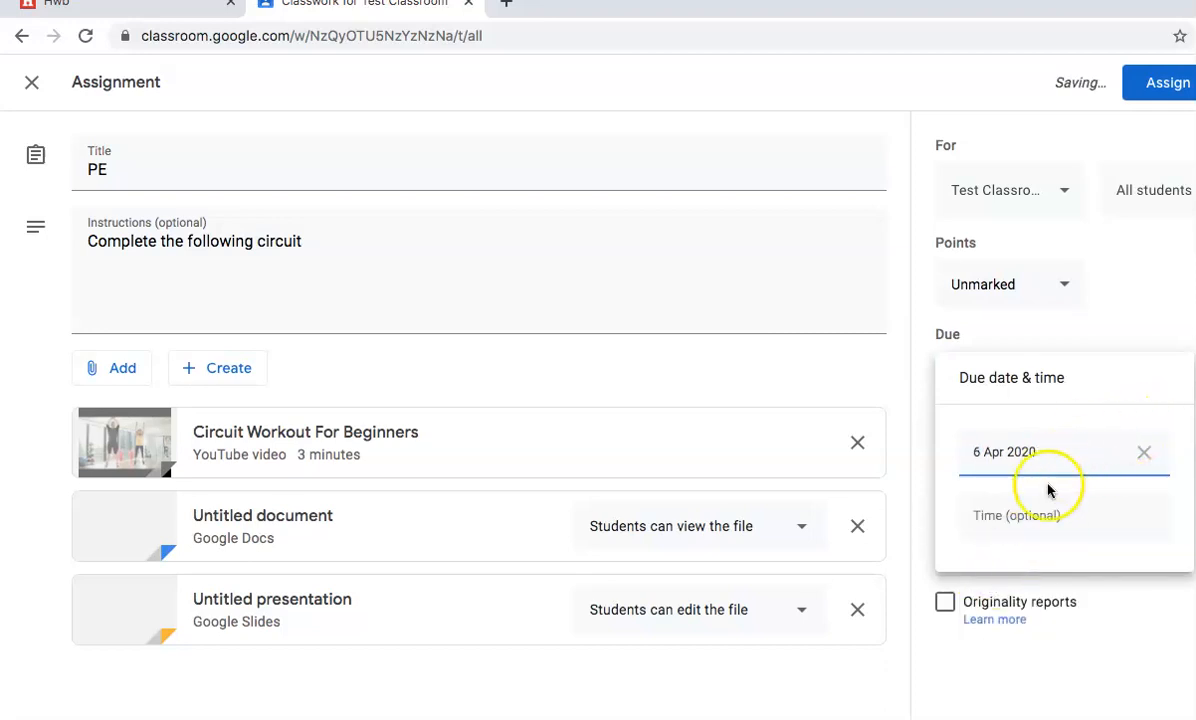
pyautogui.click(1033, 522)
pyautogui.write('18:00')
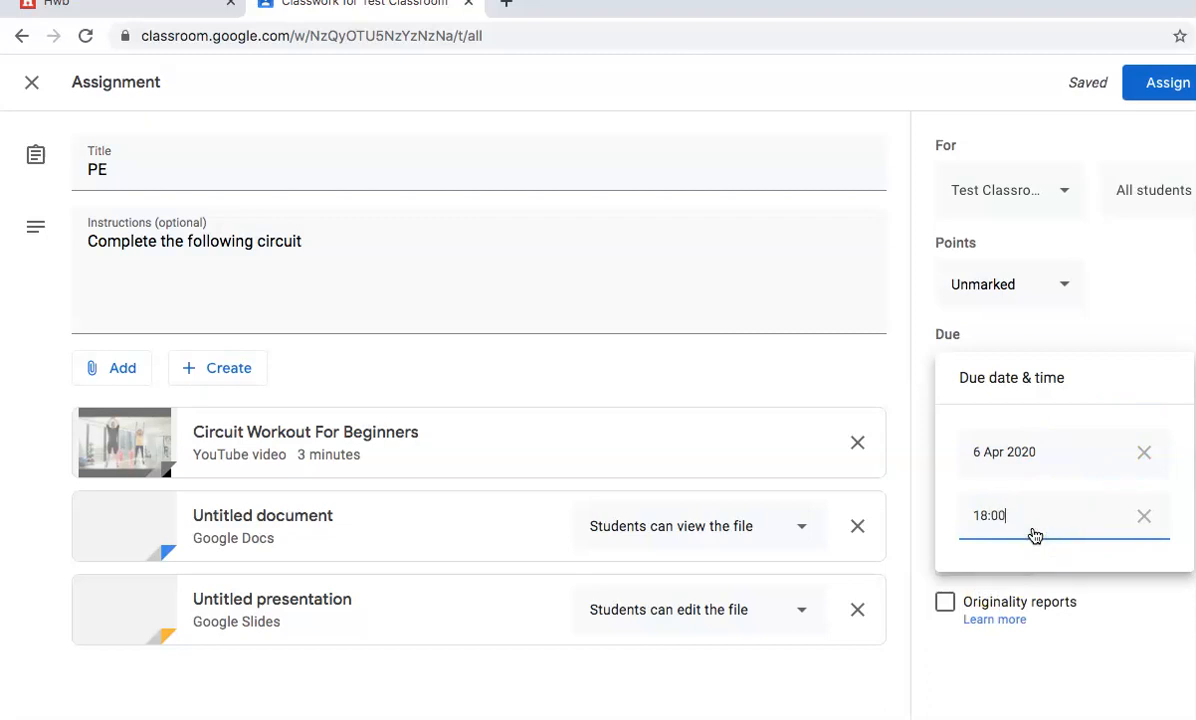
pyautogui.click(1093, 648)
# Check the topic options, leave the PE assignment at "No topic", and assign it to the class
pyautogui.click(1010, 467)
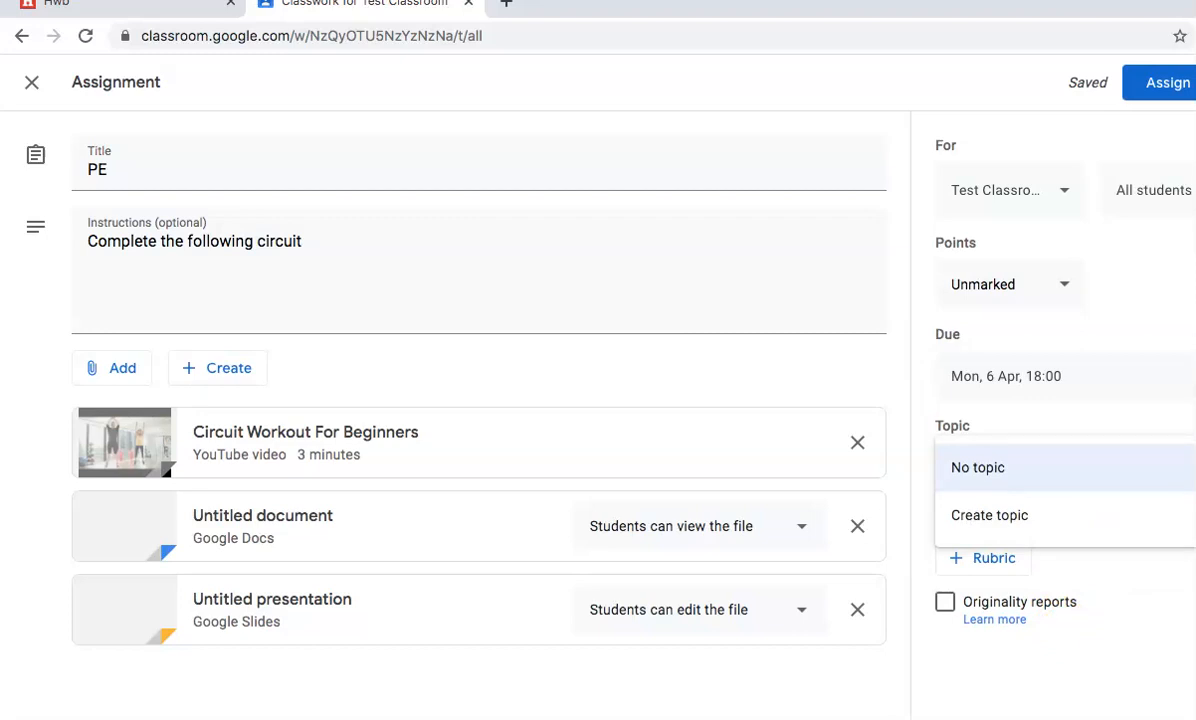
pyautogui.click(1188, 614)
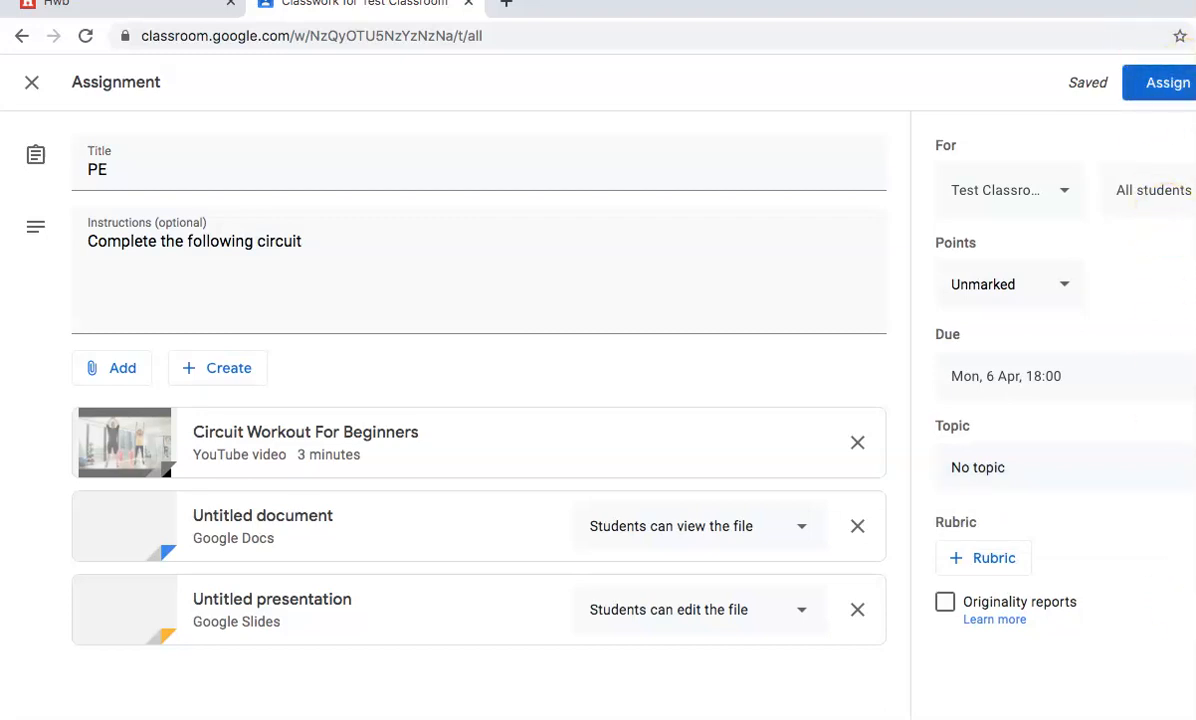
pyautogui.click(1190, 82)
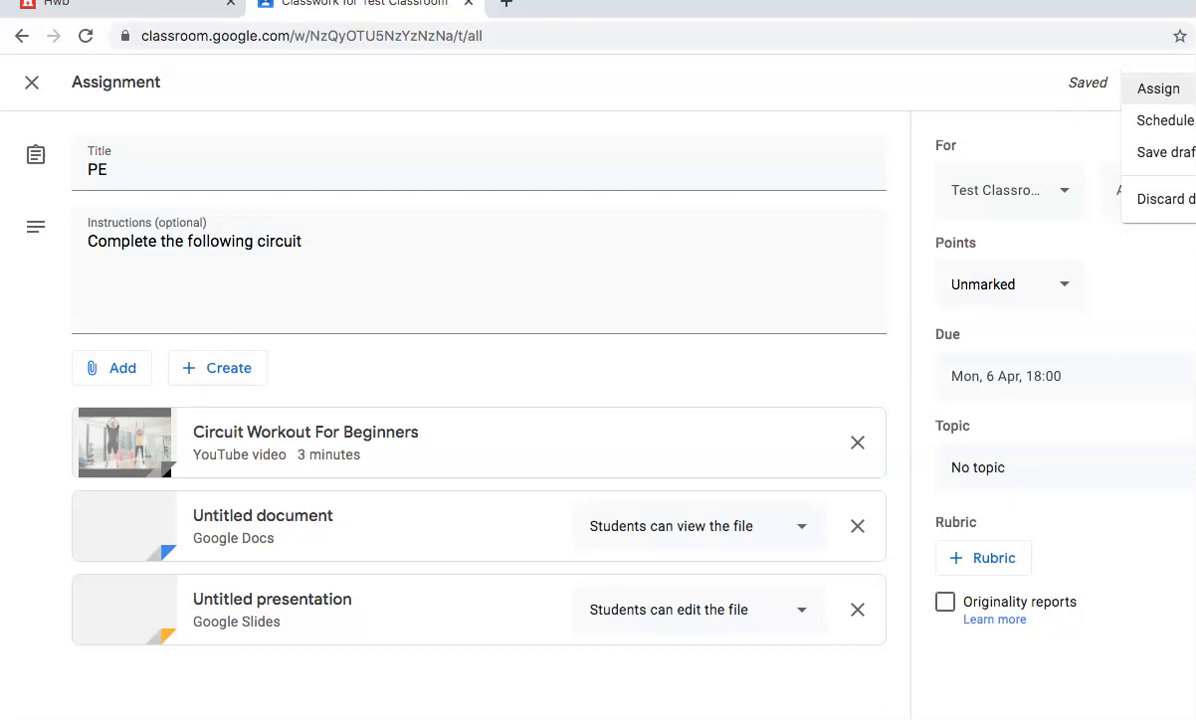
pyautogui.click(1160, 90)
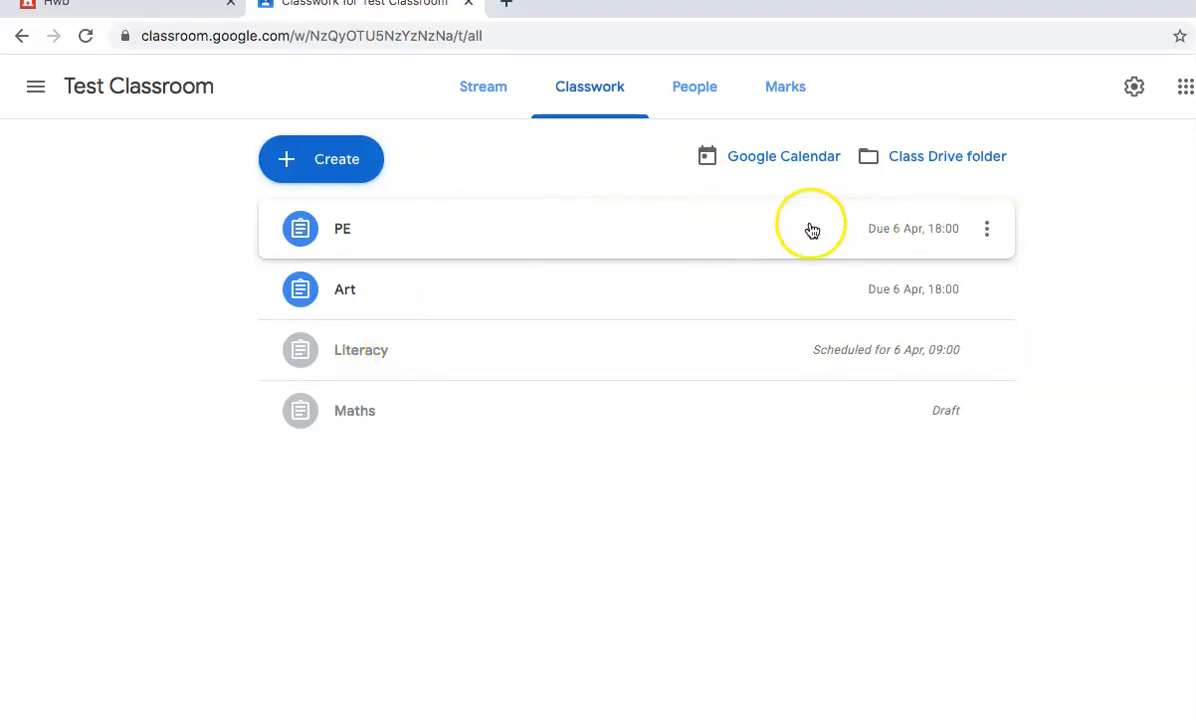
# Review the posted PE assignment's management options and attachments, along with its student work and instructions
pyautogui.click(986, 228)
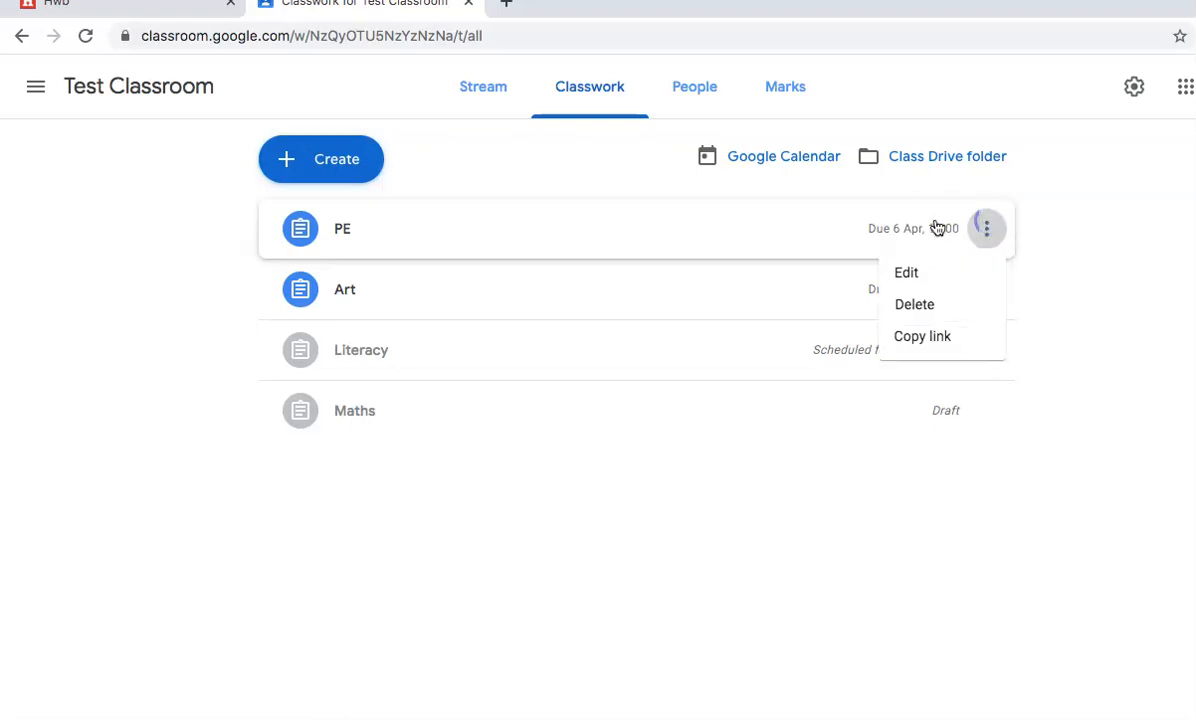
pyautogui.click(761, 215)
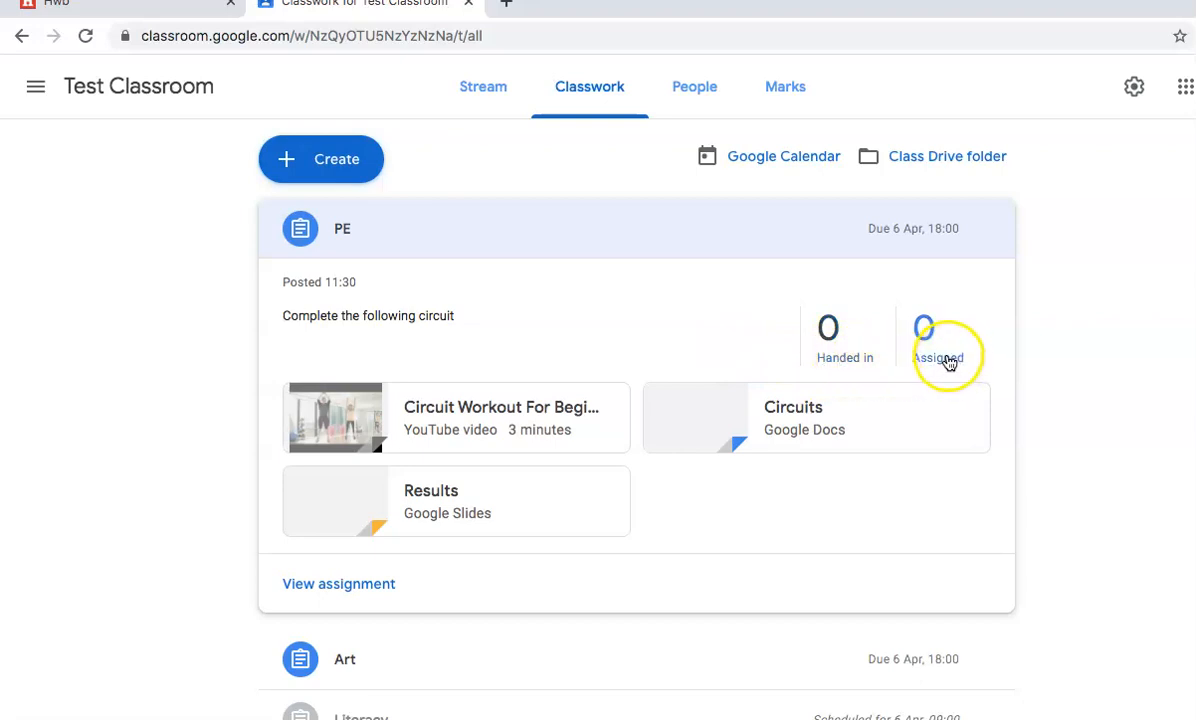
pyautogui.click(352, 586)
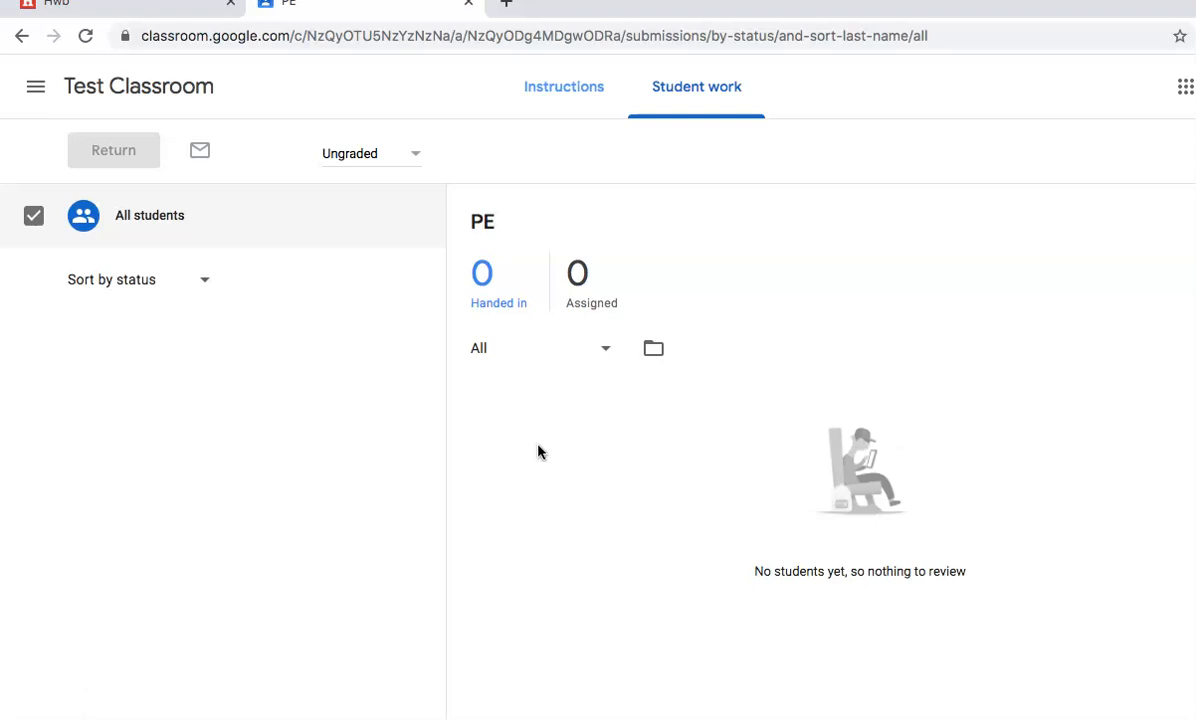
pyautogui.click(570, 88)
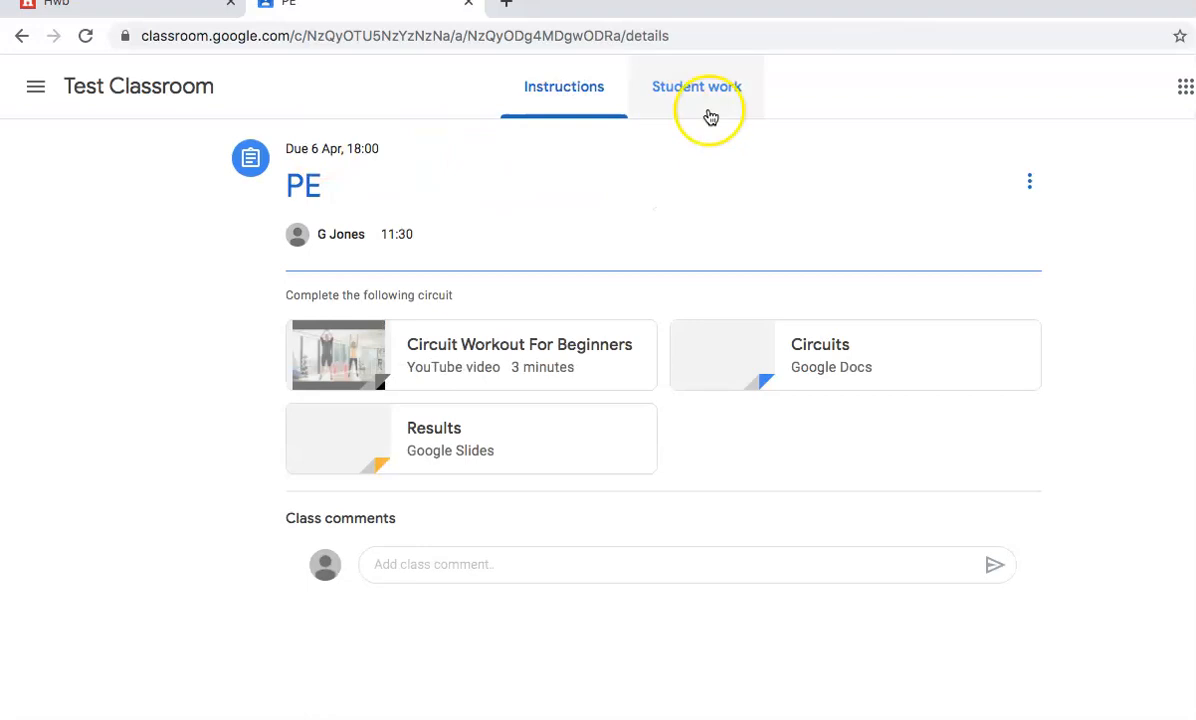
# Return to Test Classroom's classwork and view the class's marks
pyautogui.click(175, 90)
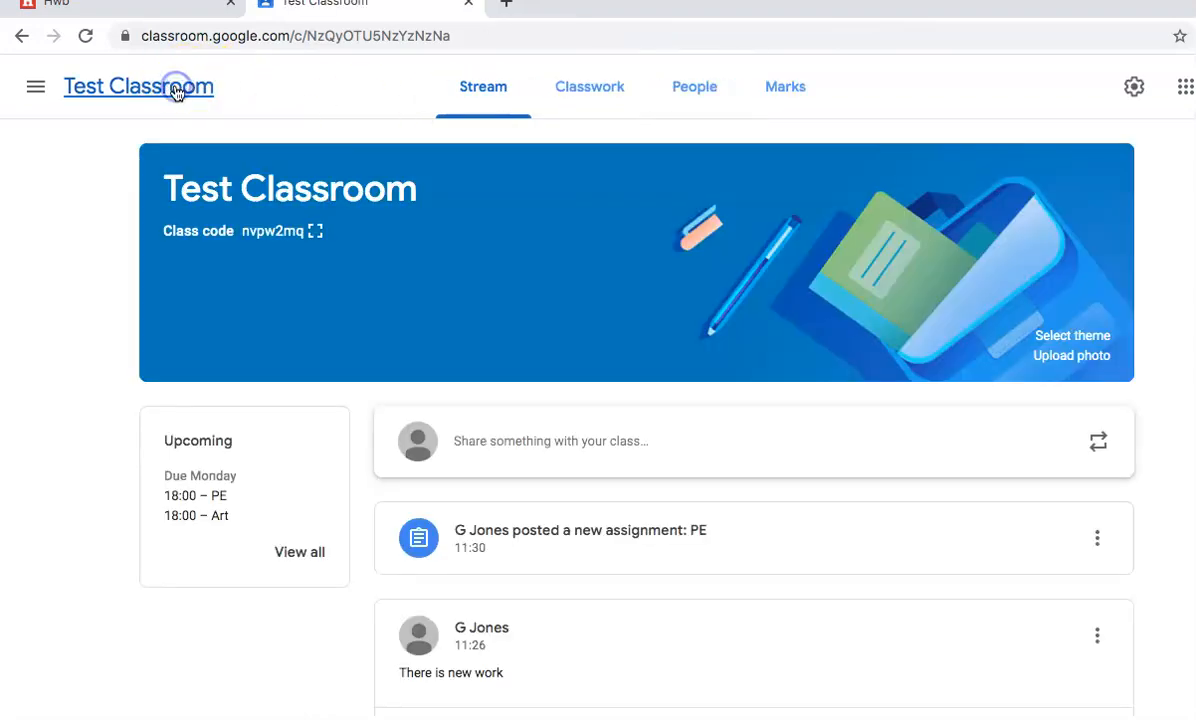
pyautogui.click(591, 88)
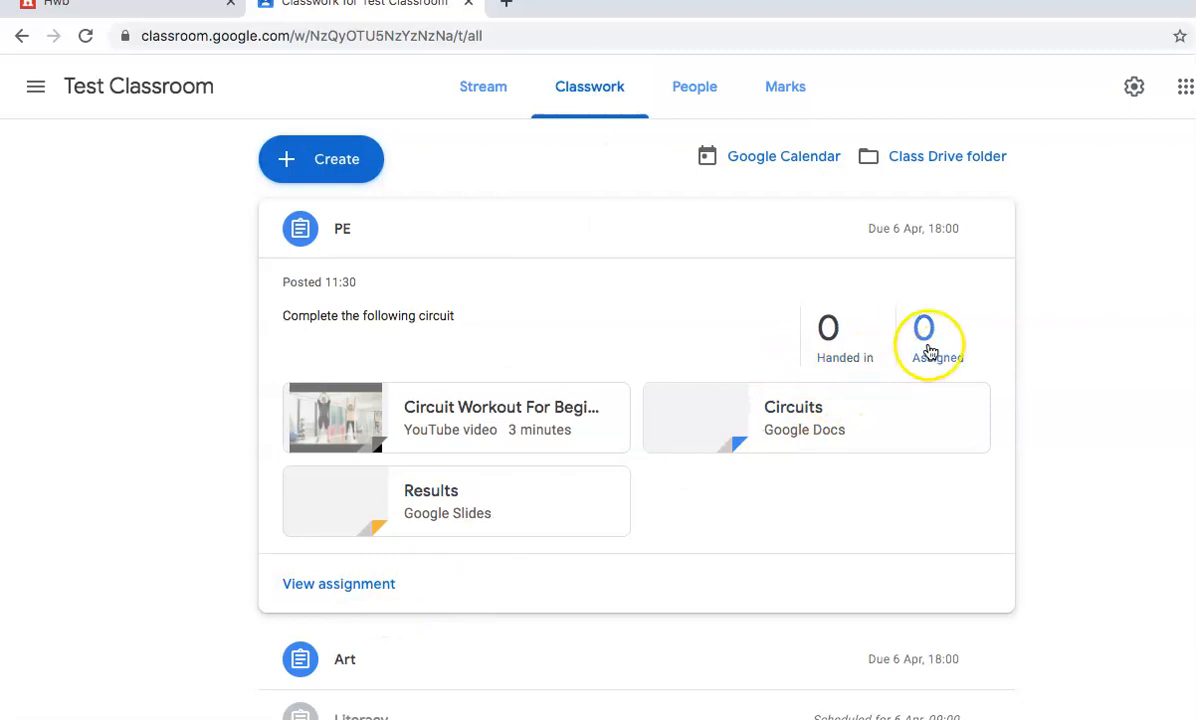
pyautogui.click(785, 97)
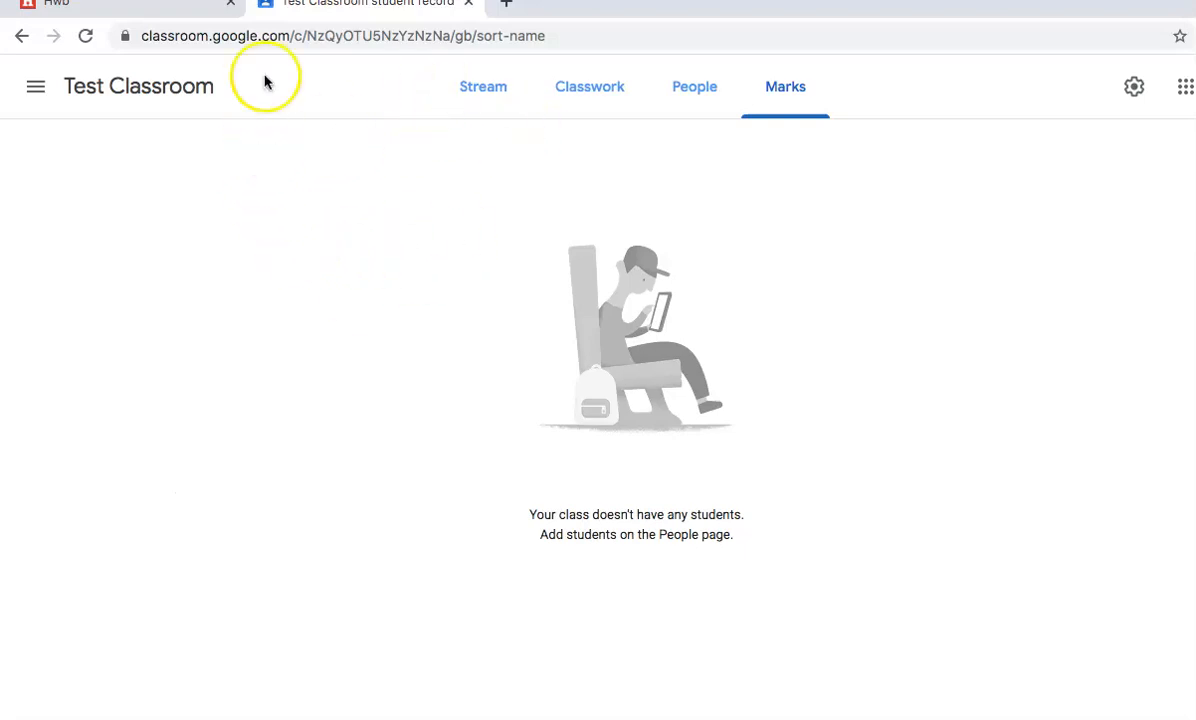
# Switch to the 30-student class, browse its classwork by topic, and expand the "Extra Learning Challenge - ART" assignment
pyautogui.click(1185, 90)
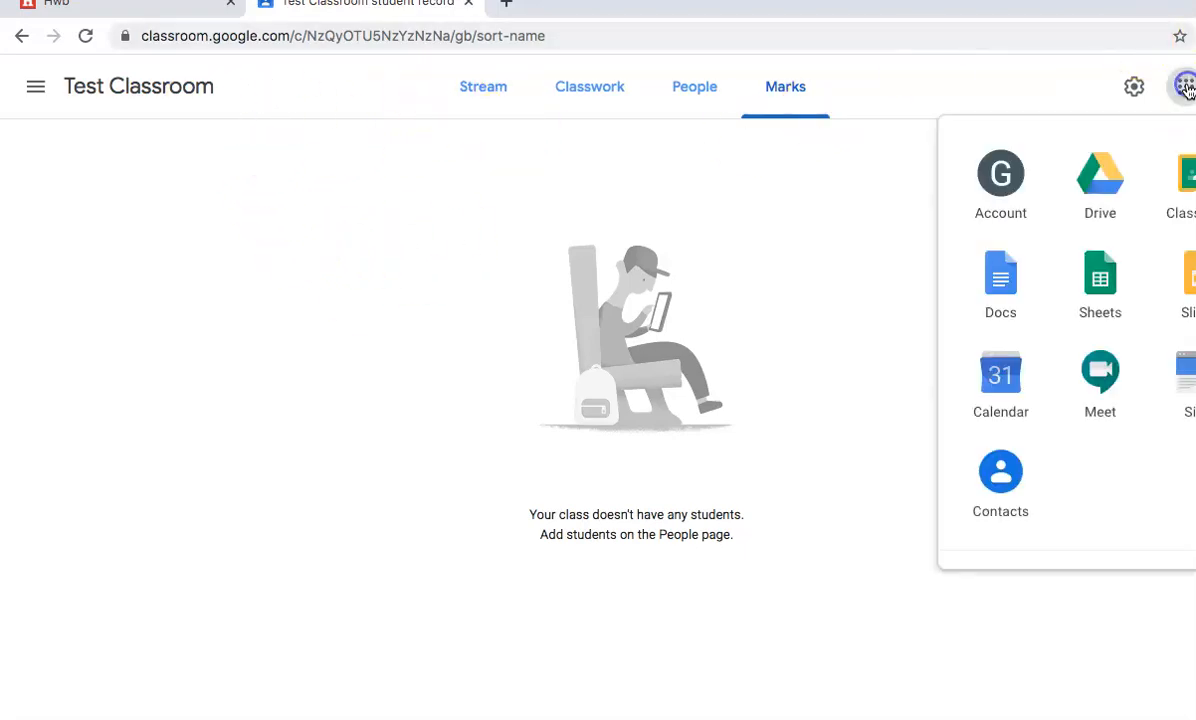
pyautogui.click(1188, 175)
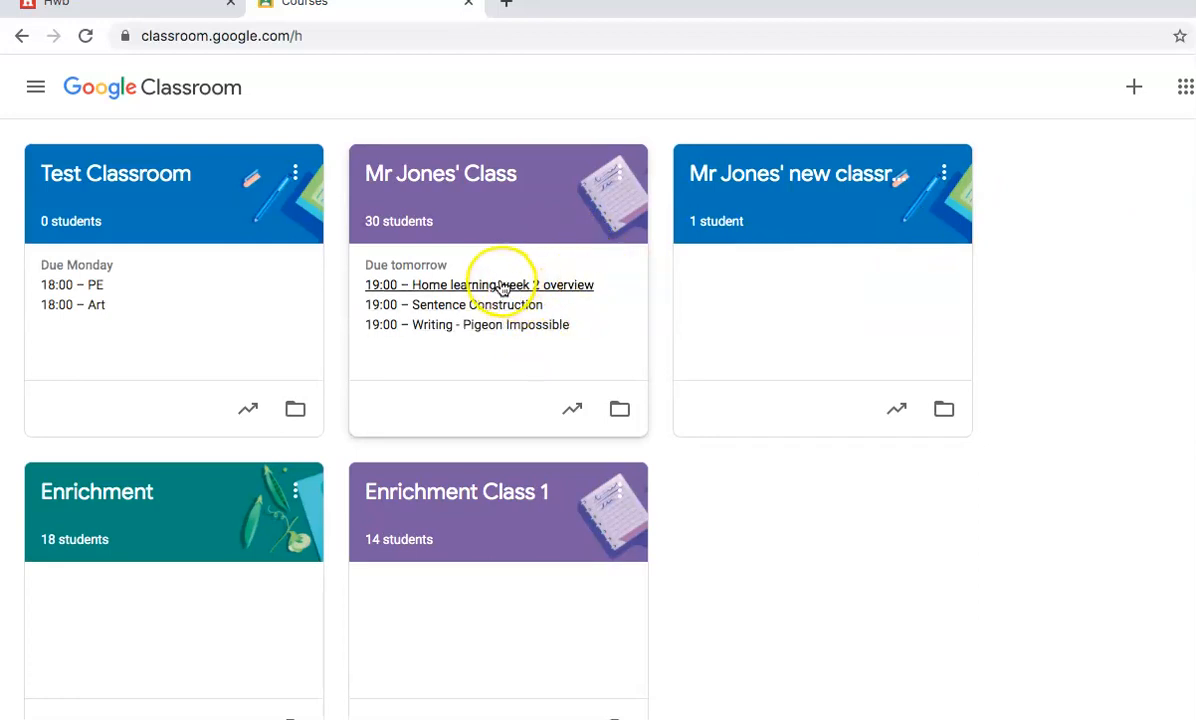
pyautogui.click(465, 185)
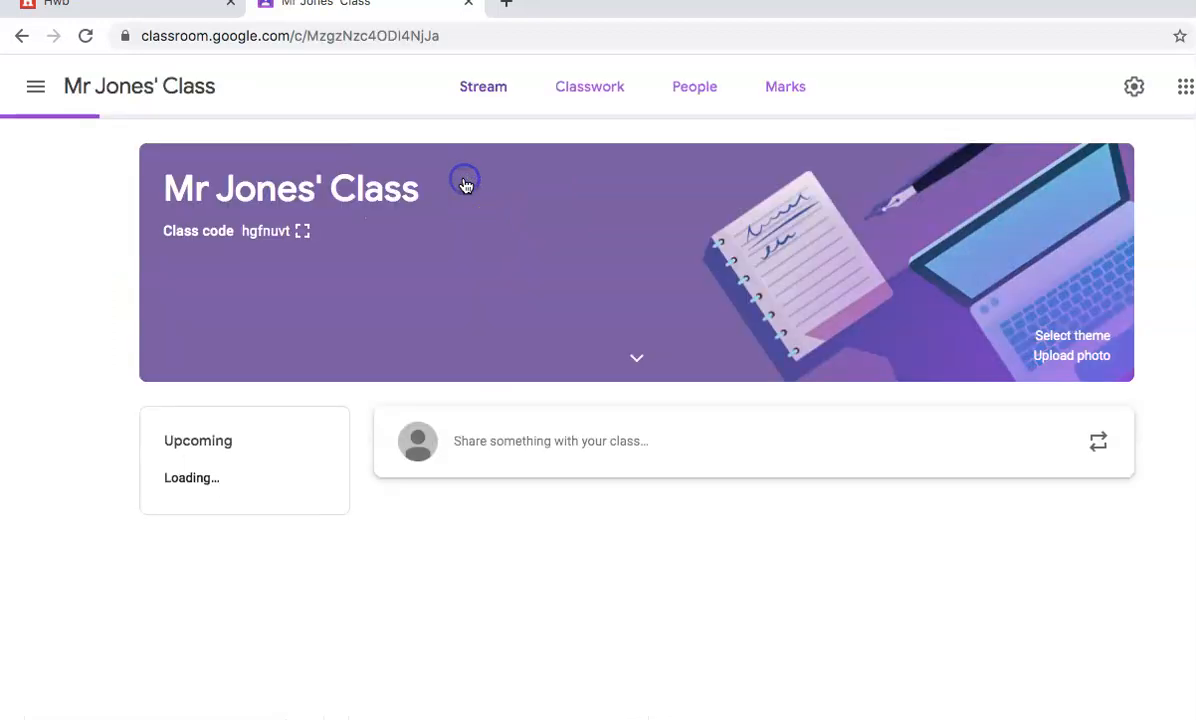
pyautogui.click(603, 100)
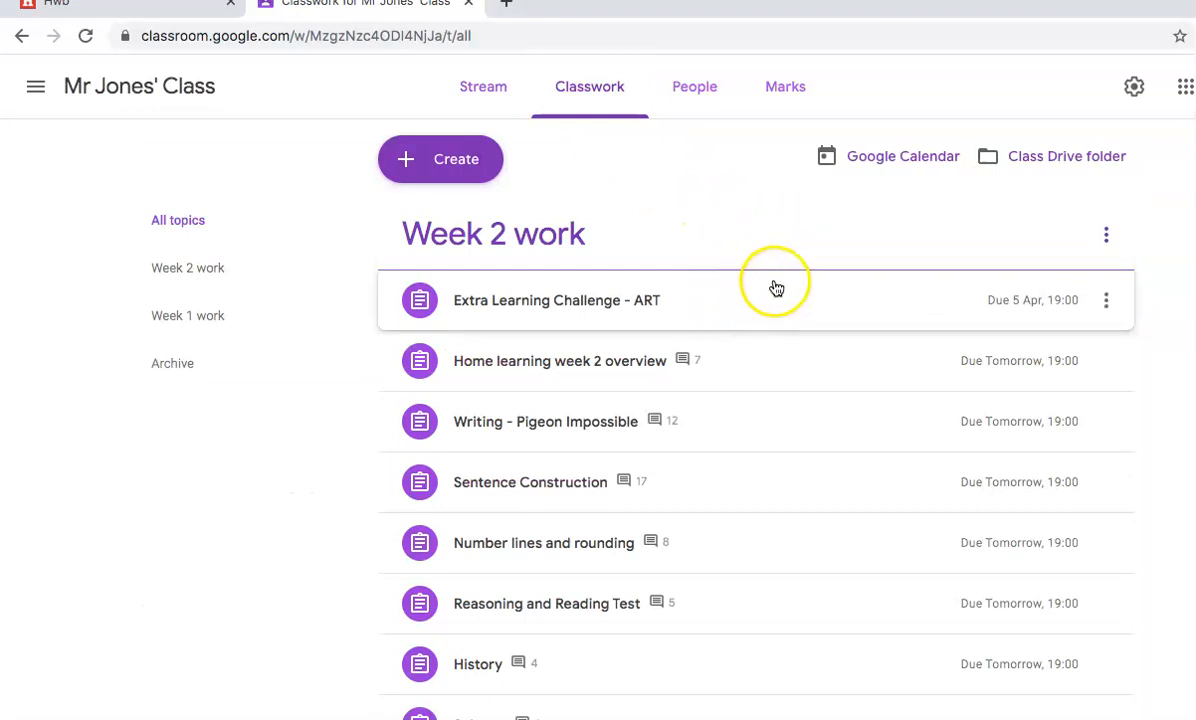
pyautogui.scroll(-6, 748, 278)
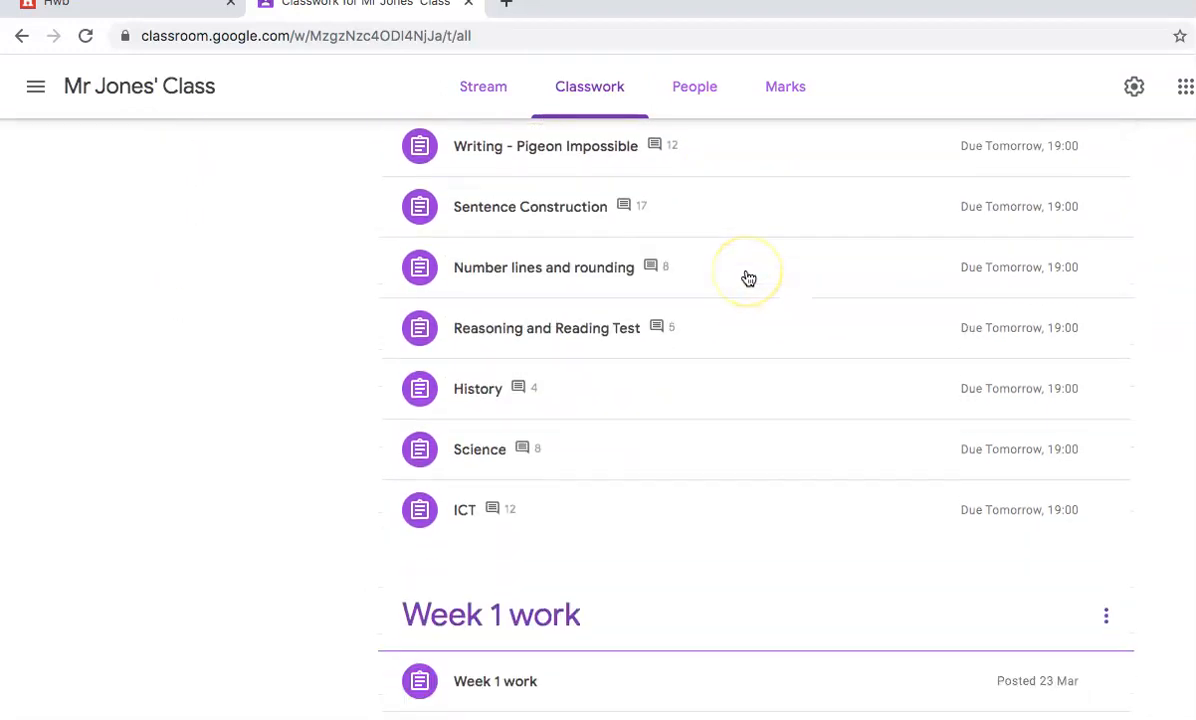
pyautogui.scroll(6, 748, 278)
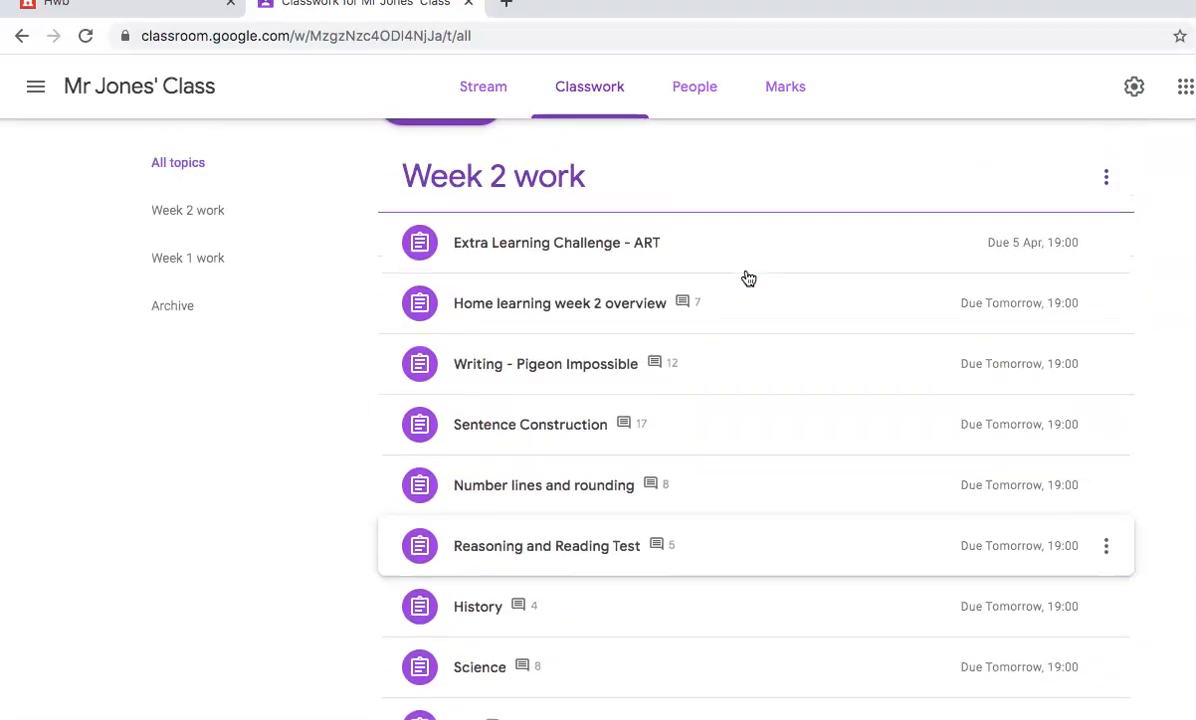
pyautogui.click(580, 305)
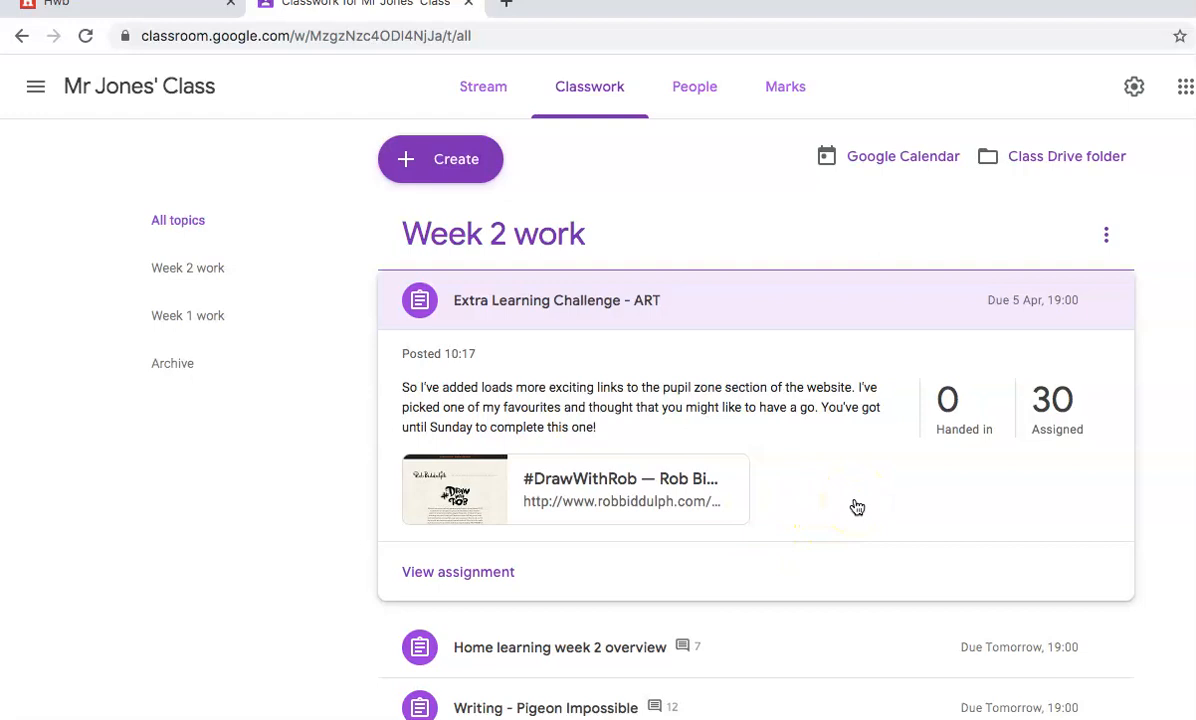
# Go back to Test Classroom and view the student work for the PE assignment
pyautogui.click(1185, 87)
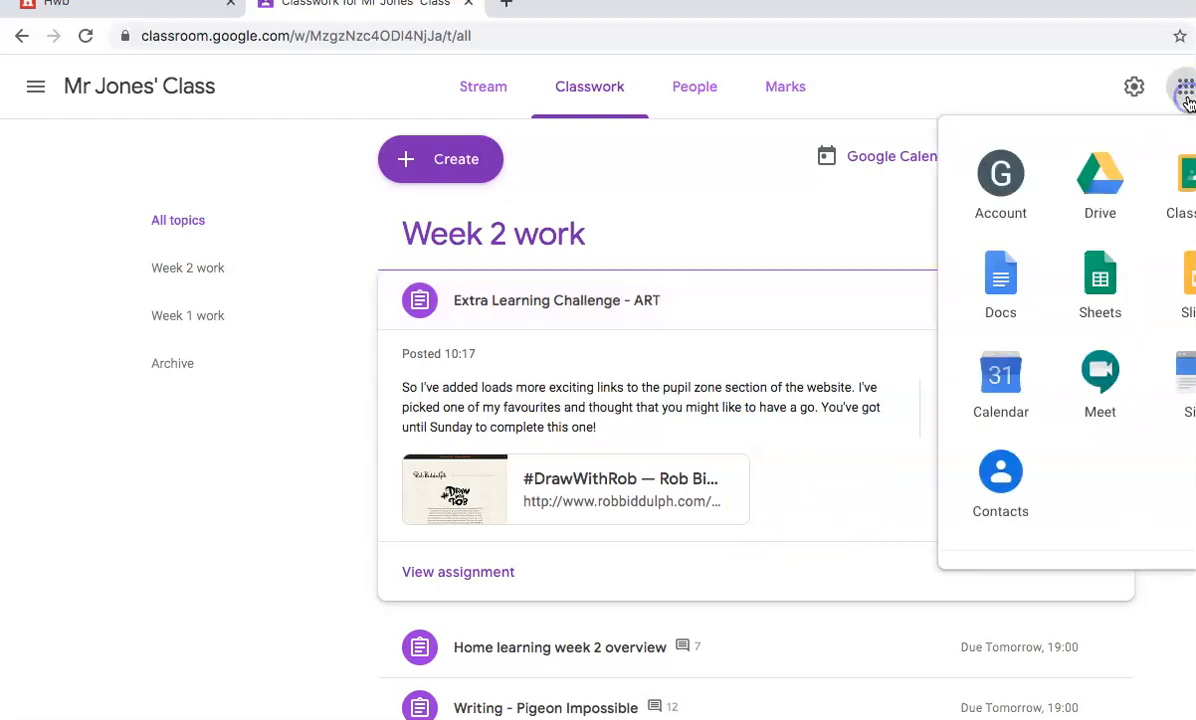
pyautogui.click(1180, 185)
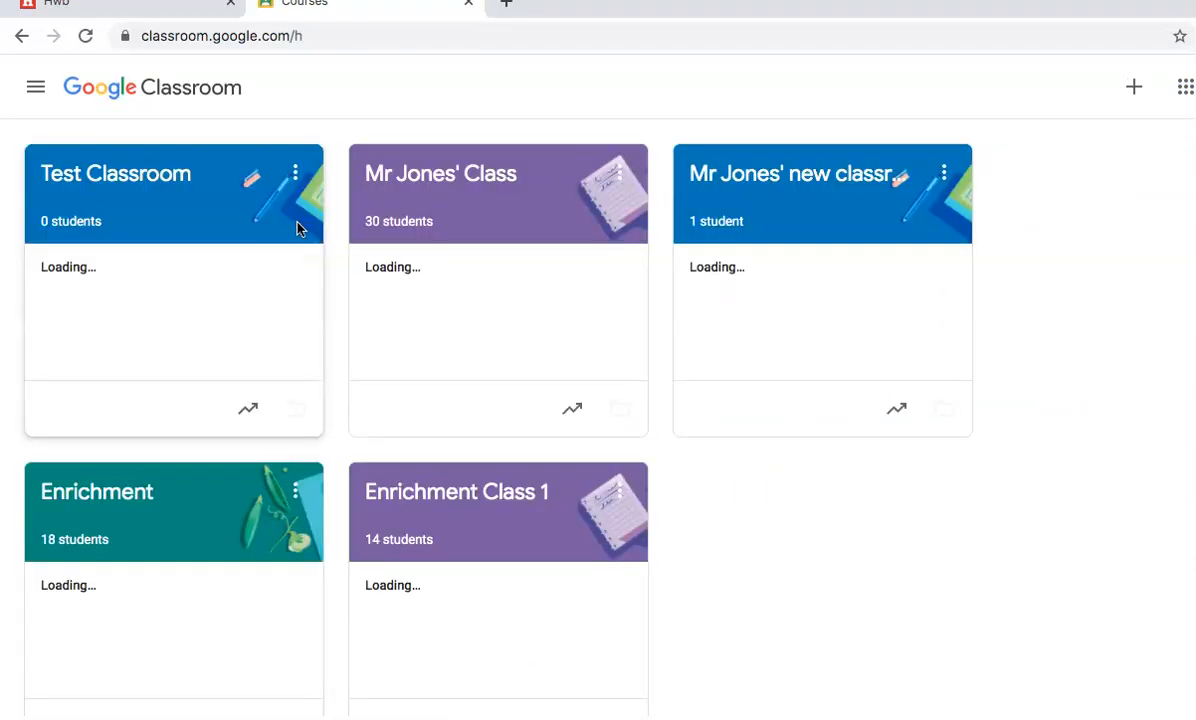
pyautogui.click(160, 176)
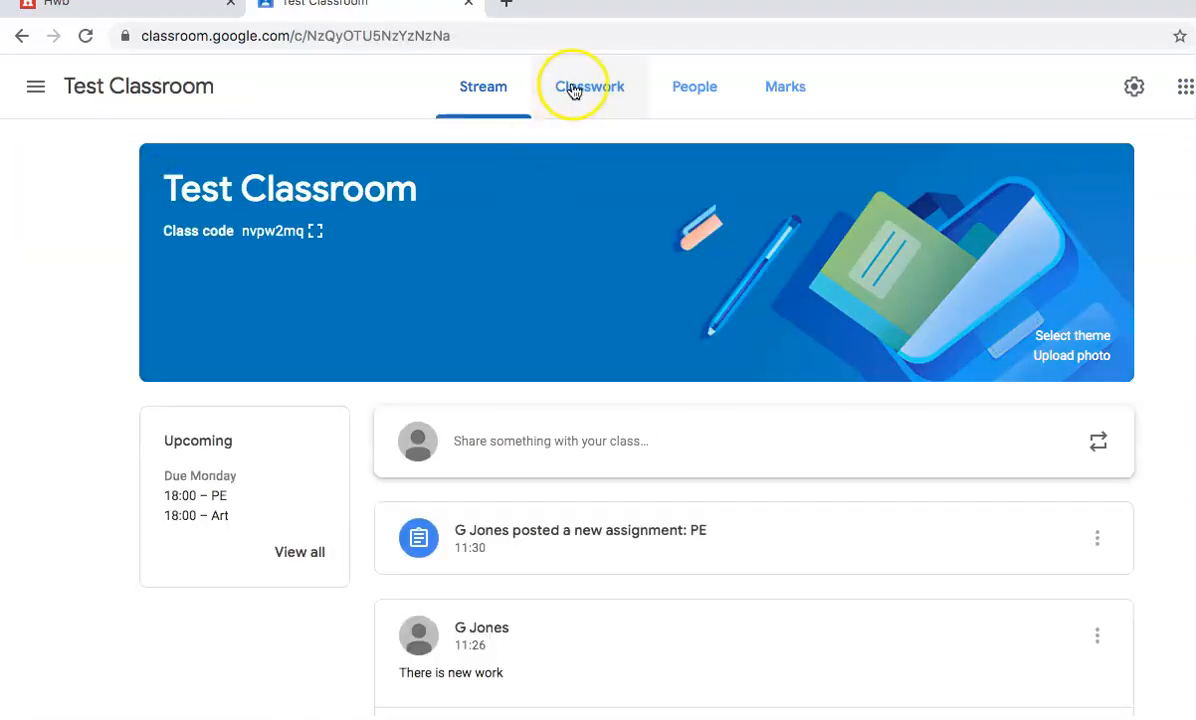
pyautogui.click(584, 86)
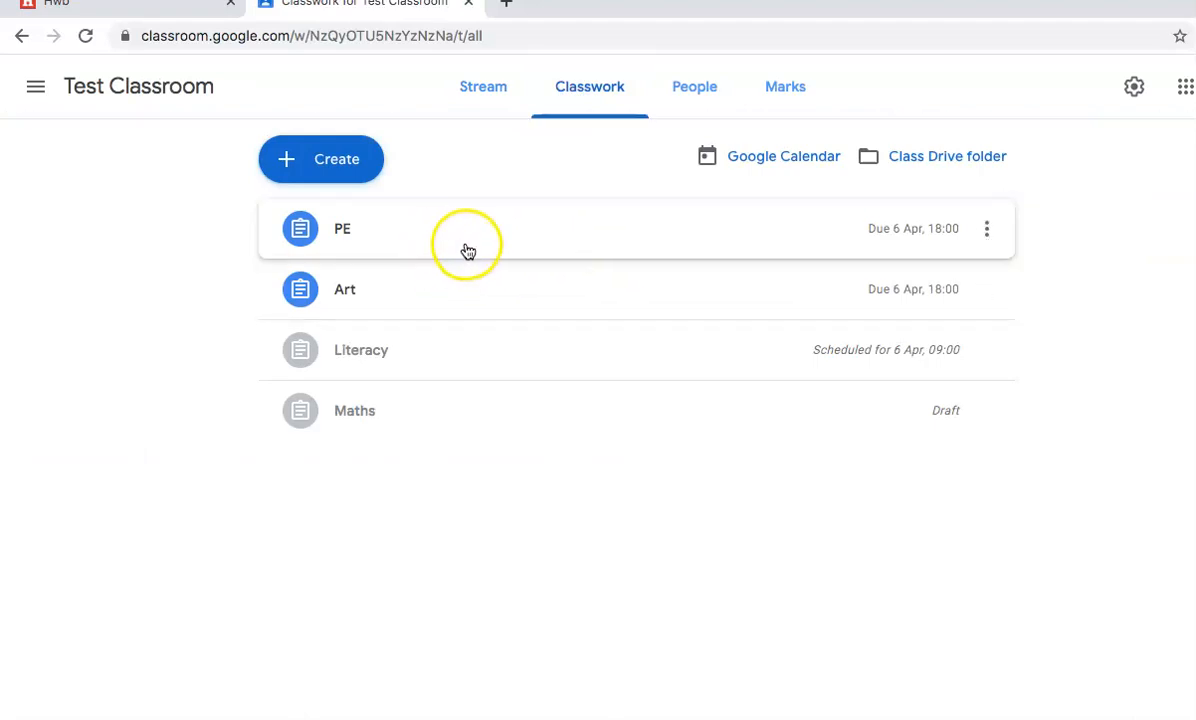
pyautogui.click(467, 247)
pyautogui.click(340, 590)
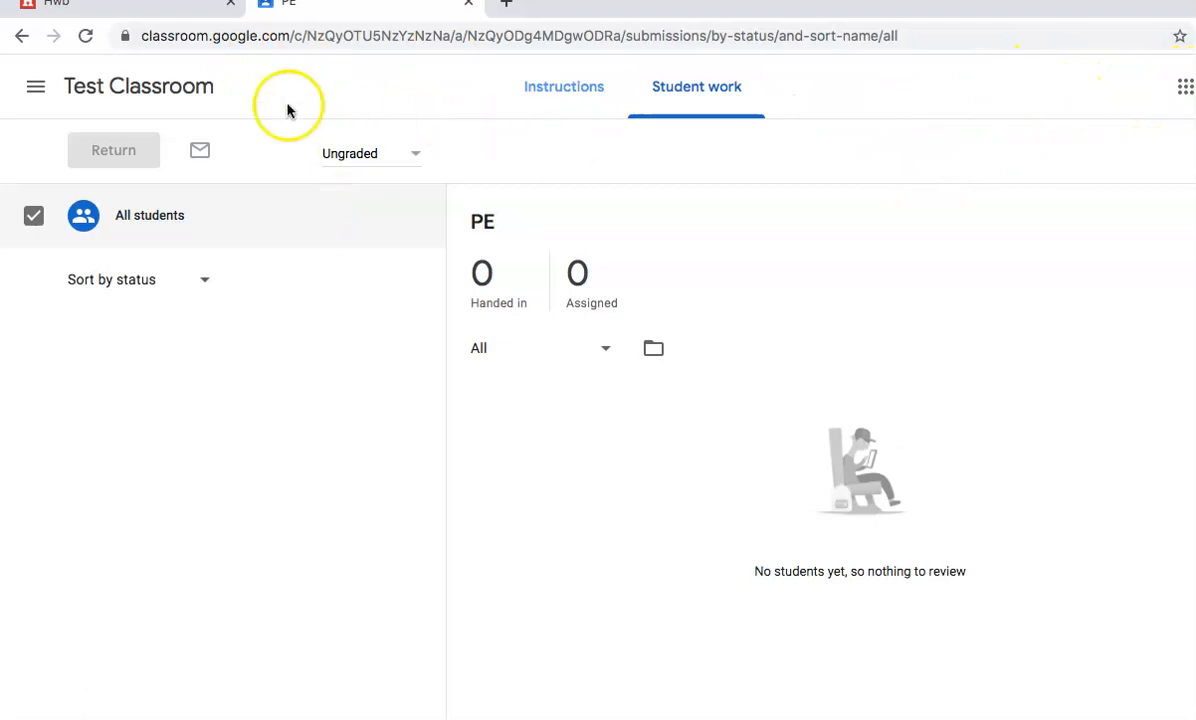
# Return to Test Classroom's classwork, examine a new quiz assignment's Blank Quiz form and grade importing option, and close it unposted
pyautogui.click(187, 93)
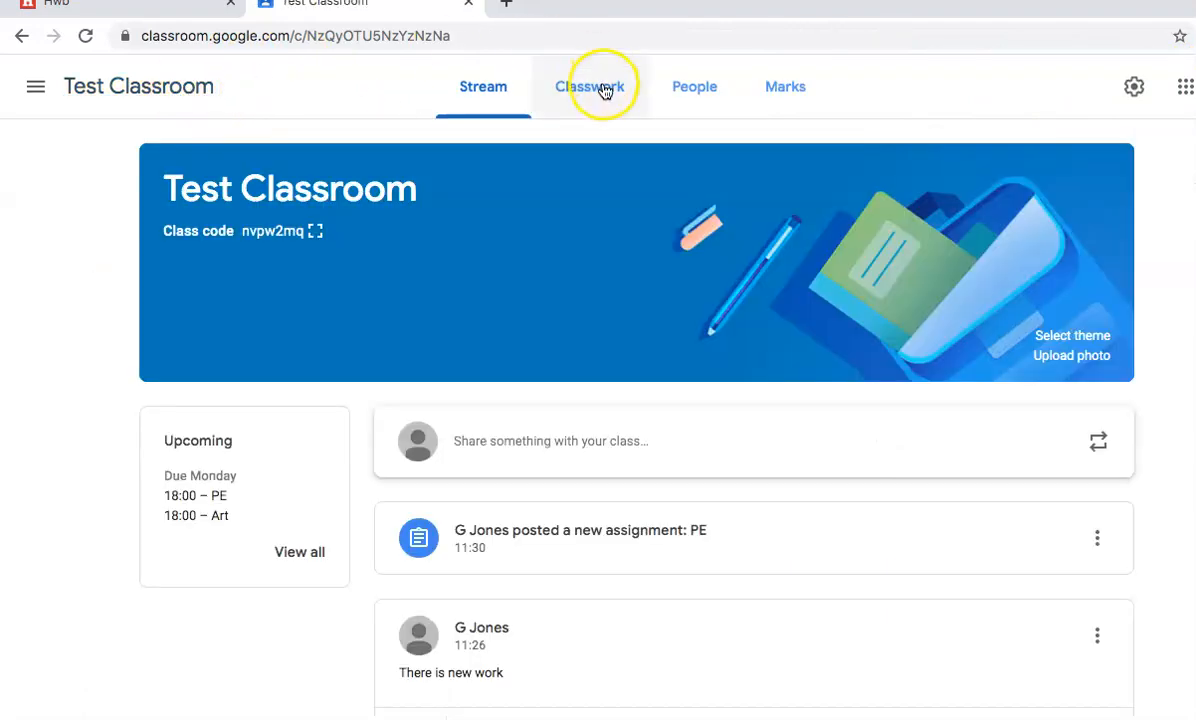
pyautogui.click(601, 90)
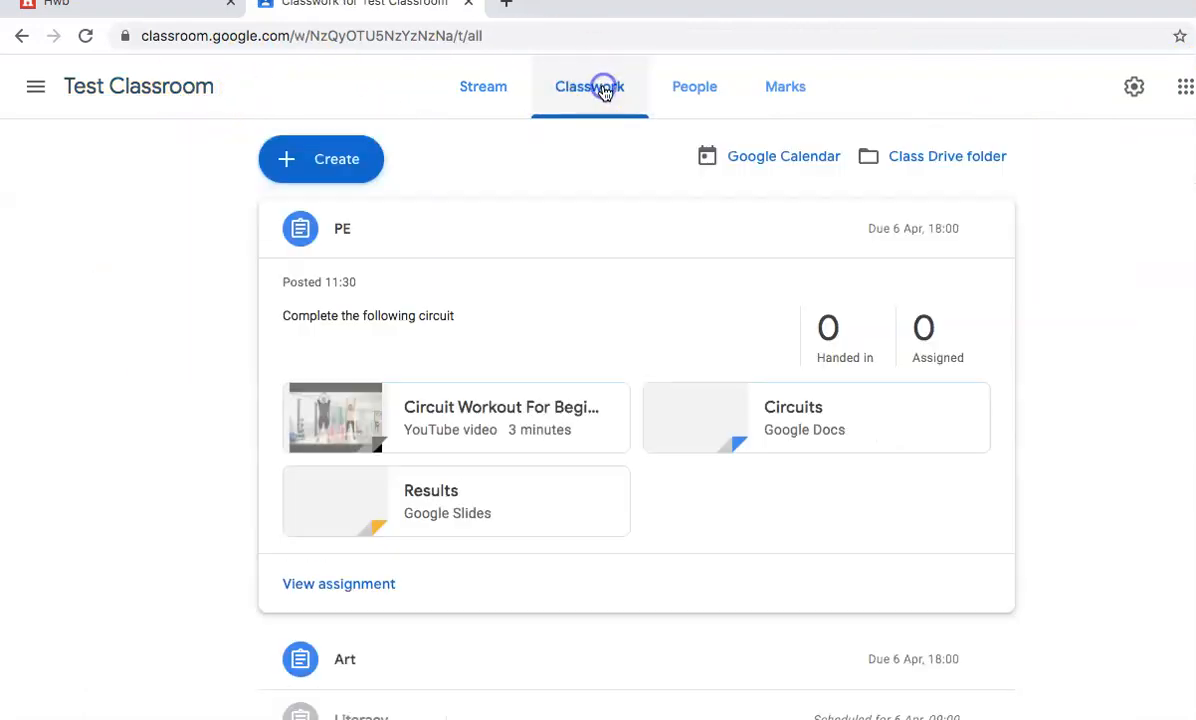
pyautogui.click(334, 170)
pyautogui.click(372, 252)
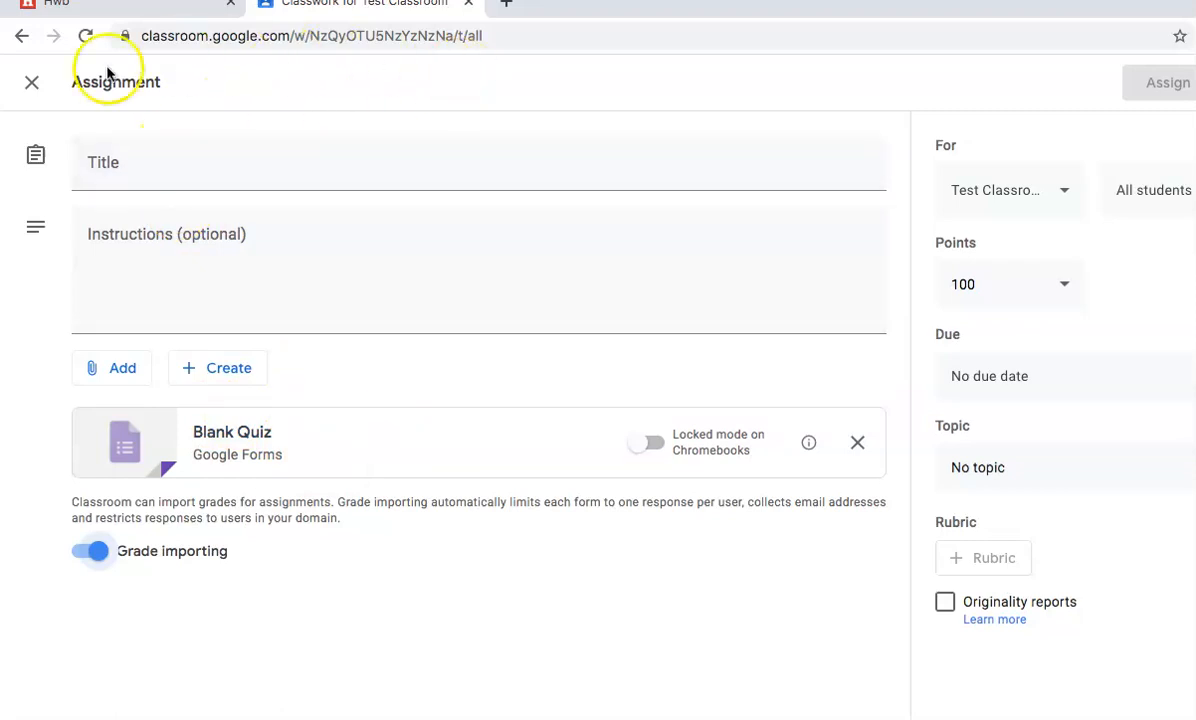
pyautogui.click(32, 82)
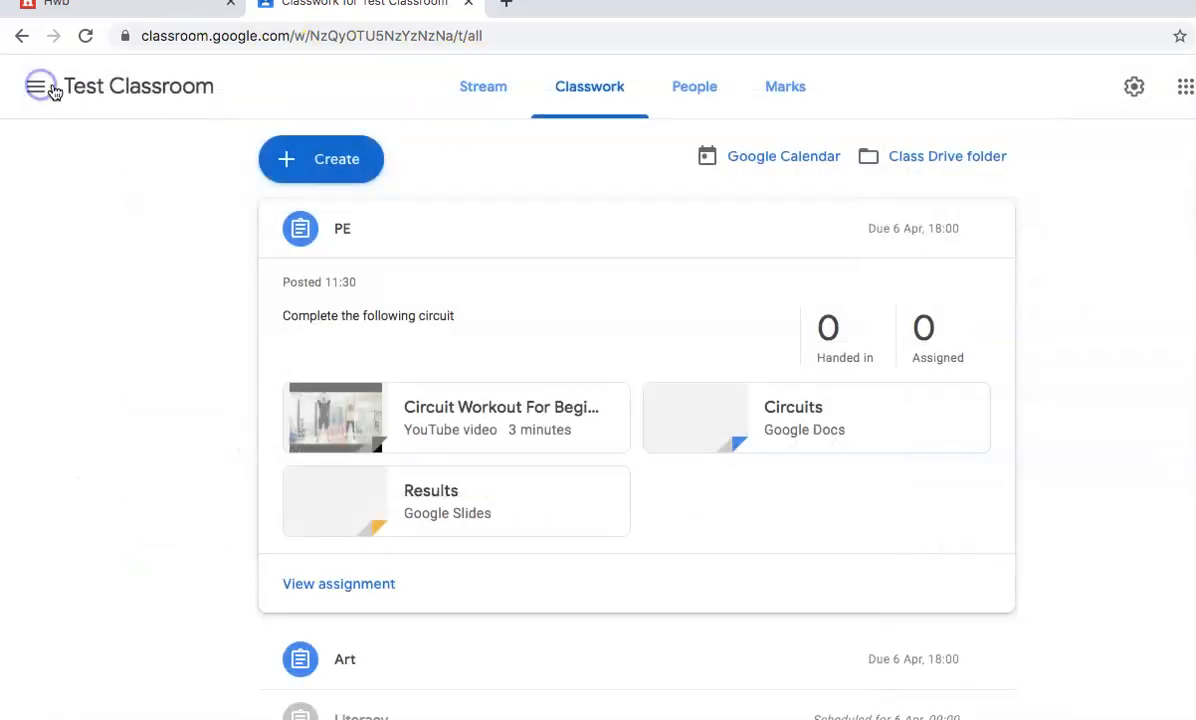
# Examine the answer types offered for a new classwork question, then close the question without asking it
pyautogui.click(345, 164)
pyautogui.click(367, 281)
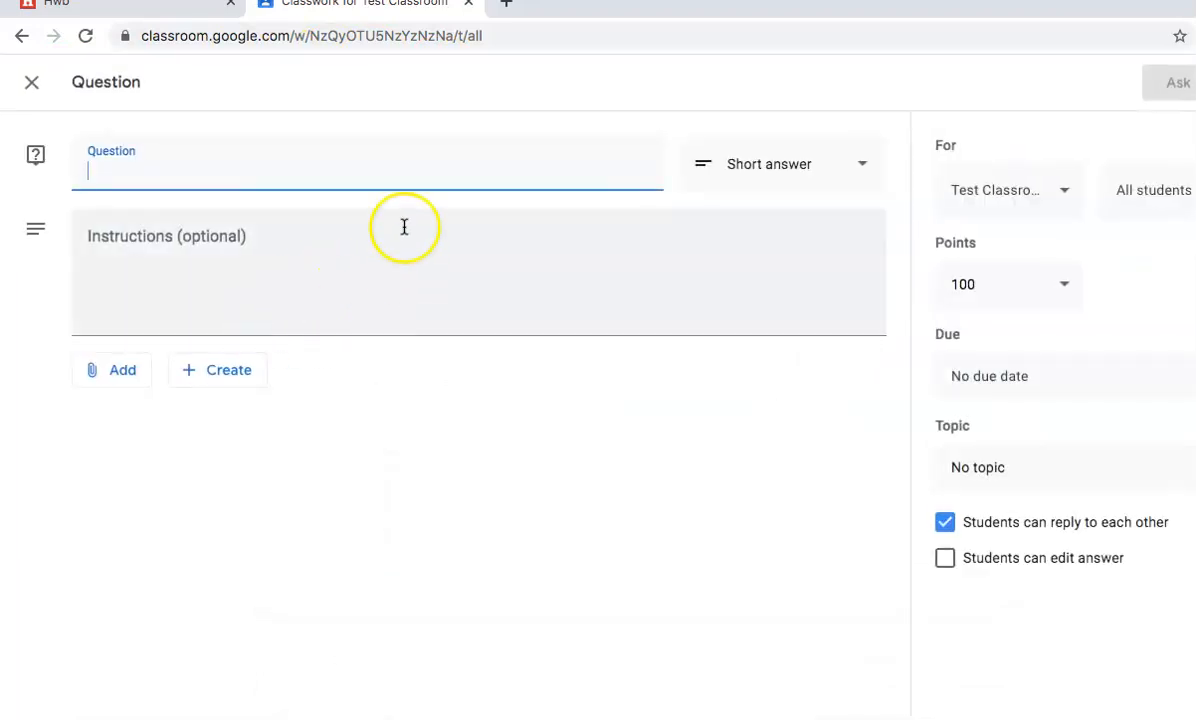
pyautogui.click(865, 170)
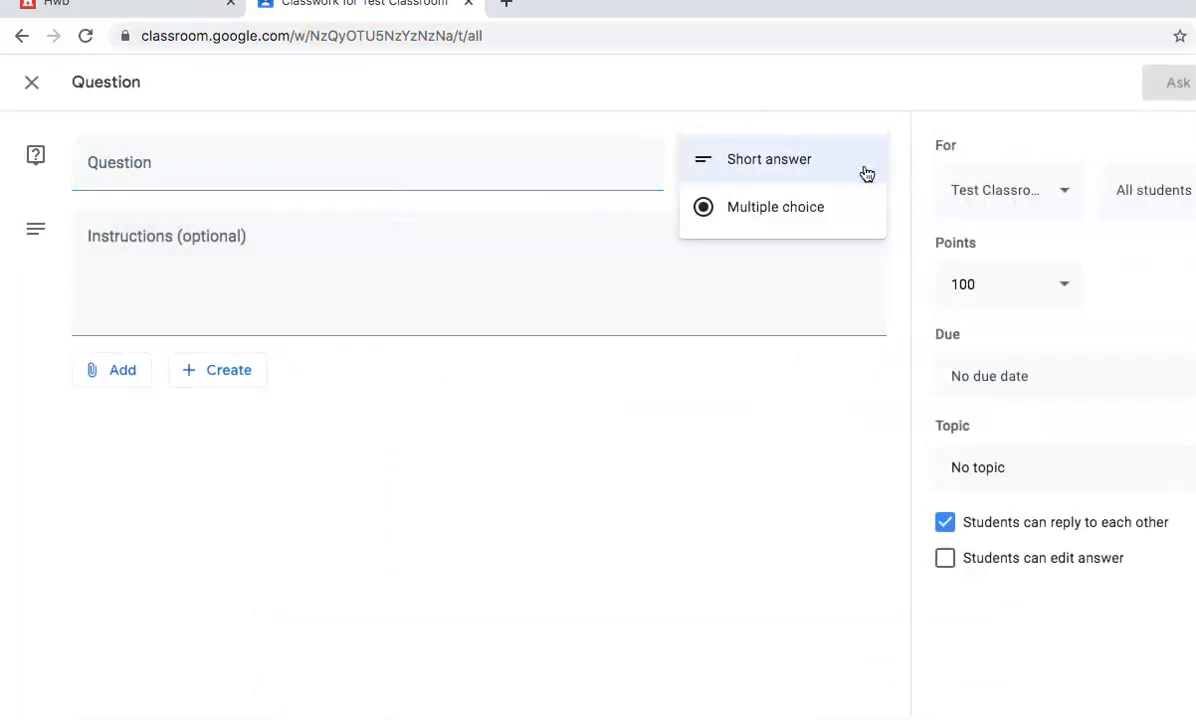
pyautogui.click(31, 82)
pyautogui.click(31, 82)
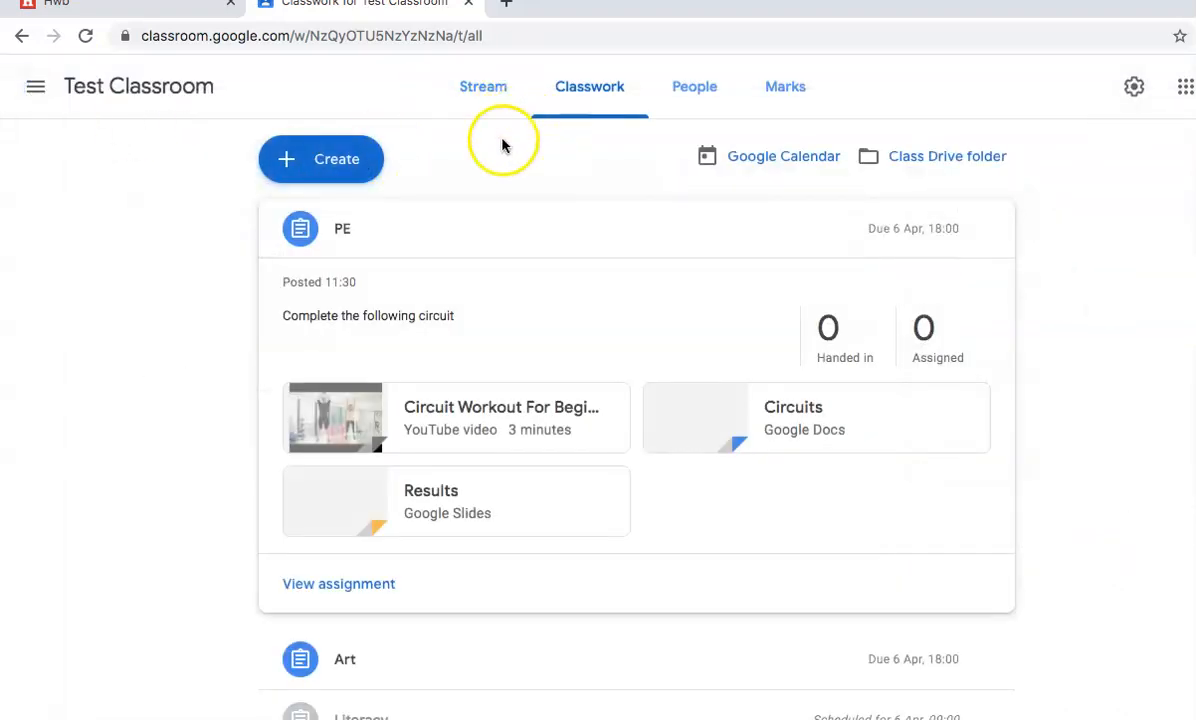
# Examine the form for a new classwork material, then close it without posting
pyautogui.click(345, 162)
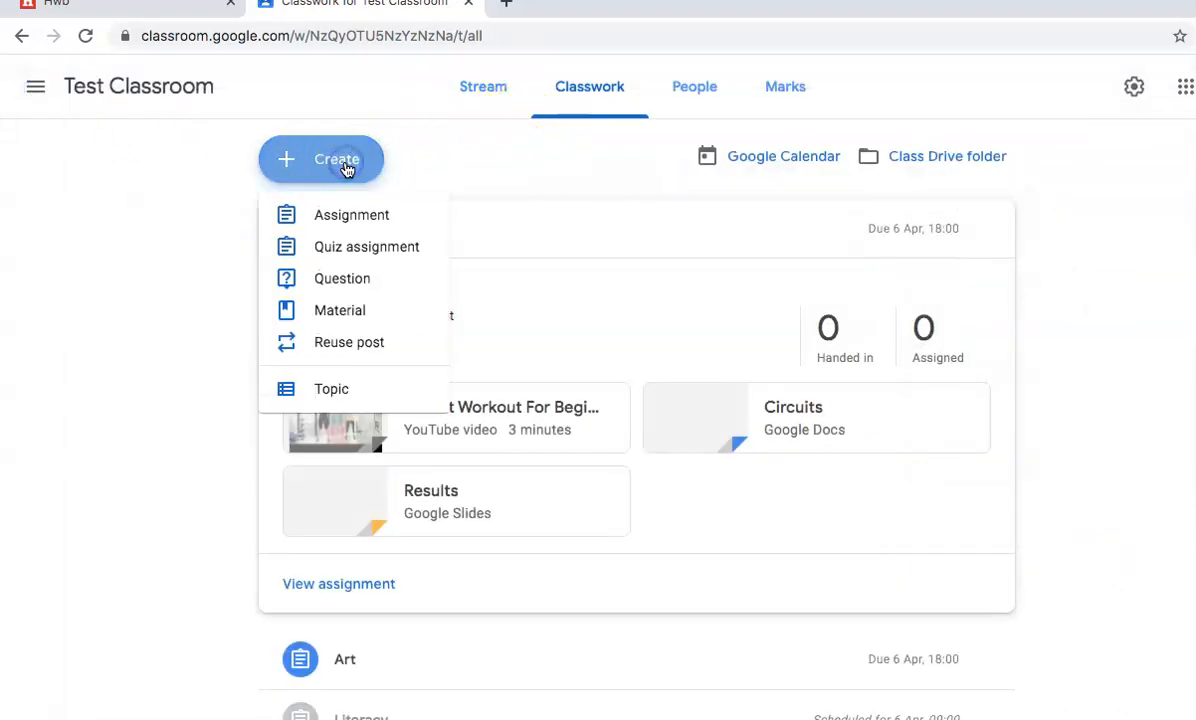
pyautogui.click(386, 310)
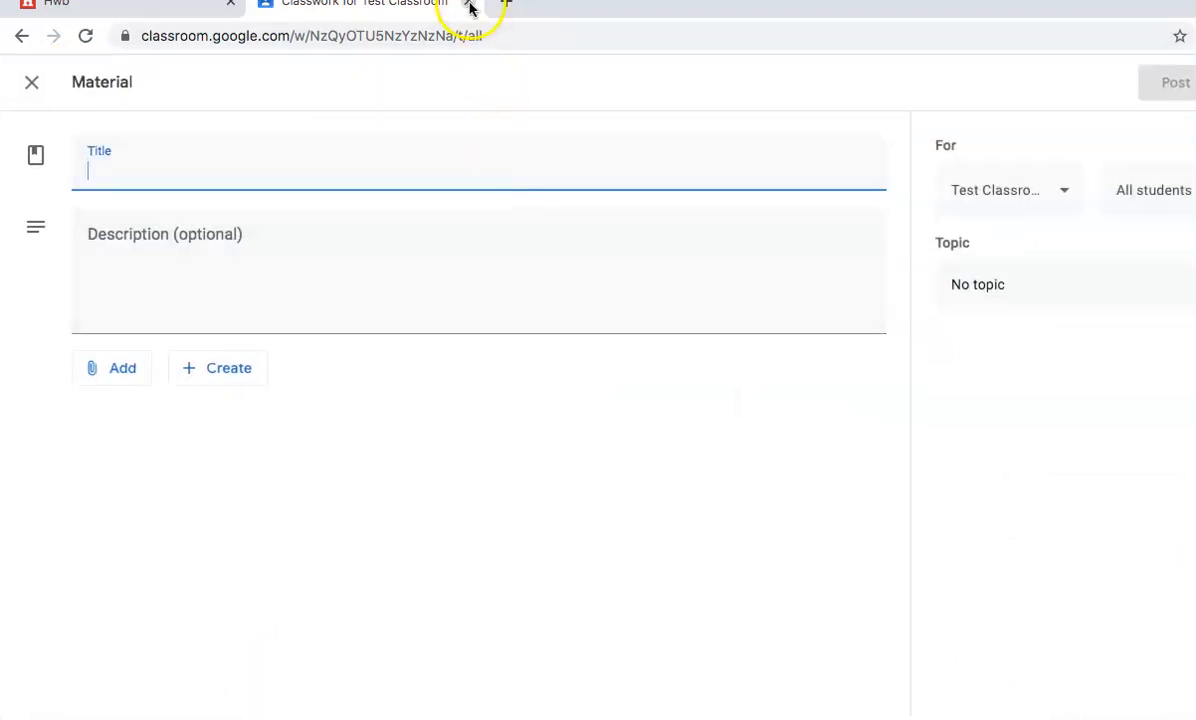
pyautogui.click(32, 86)
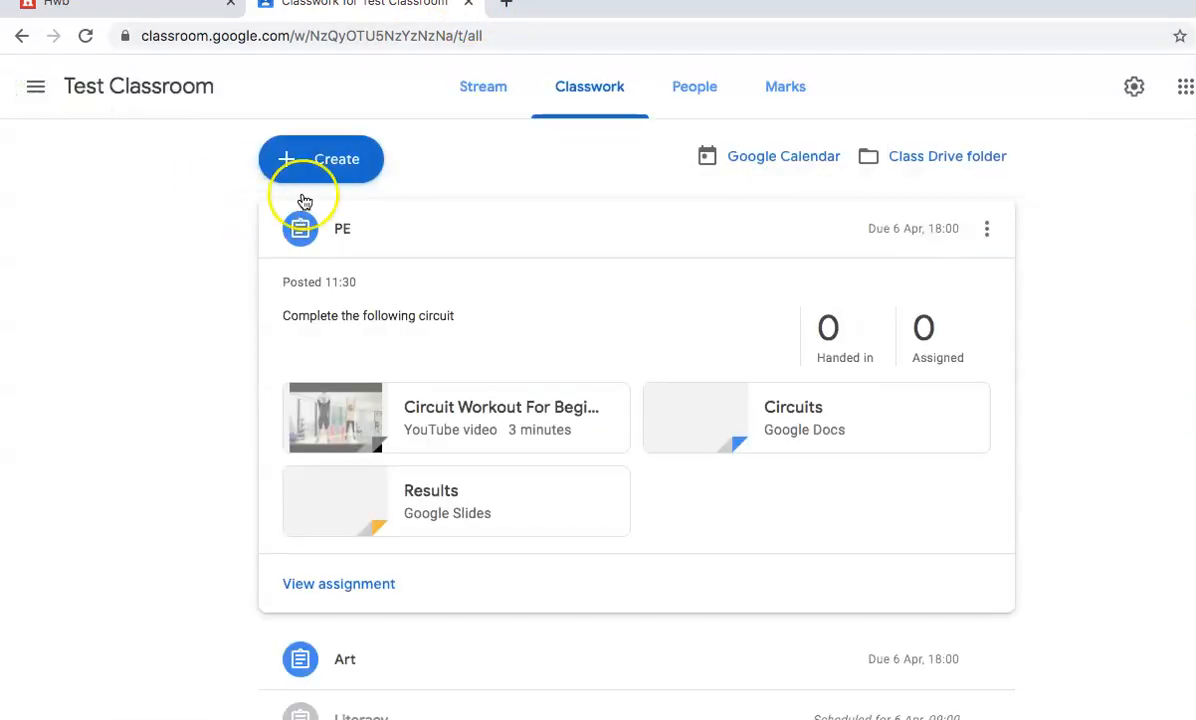
# Review the reuse post and topic options for new classwork, then return to the Classroom overview of all classes
pyautogui.click(333, 167)
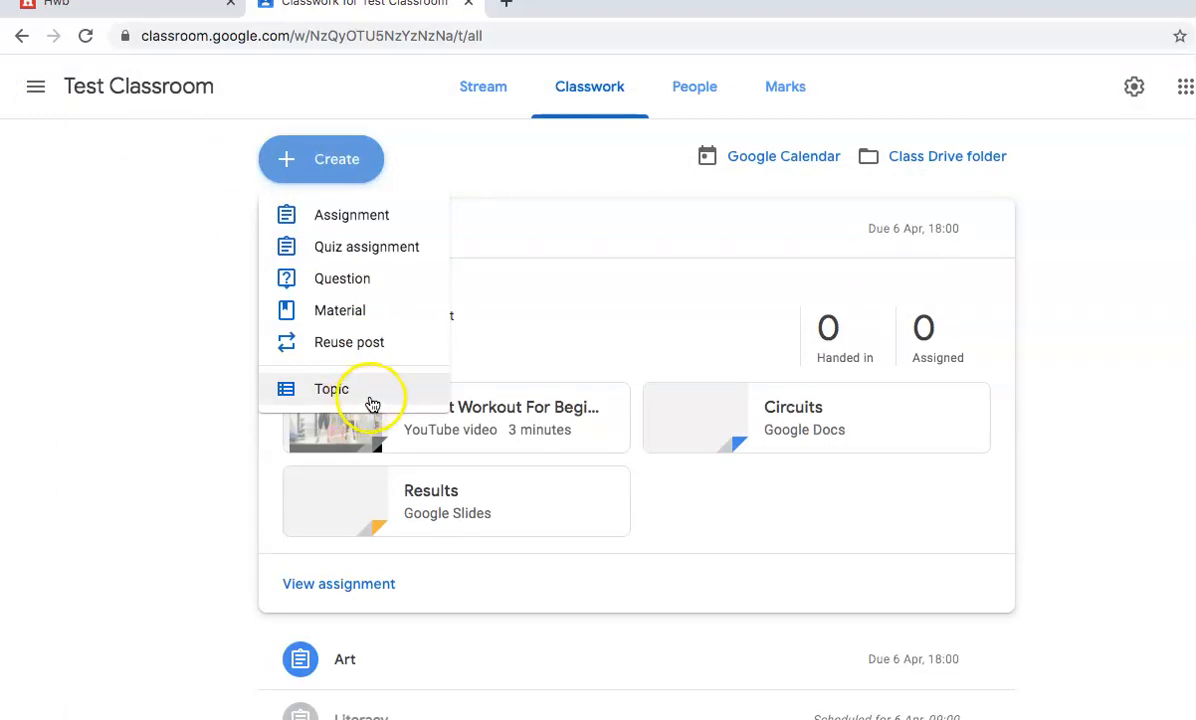
pyautogui.click(1184, 88)
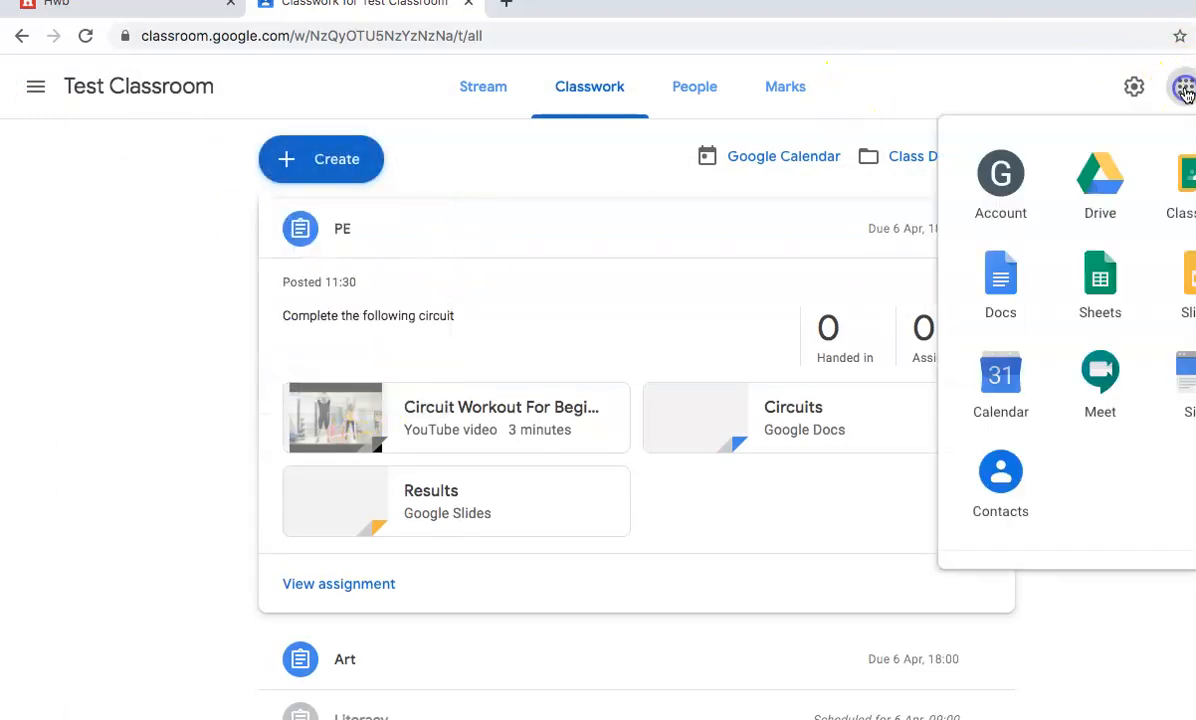
pyautogui.click(1183, 180)
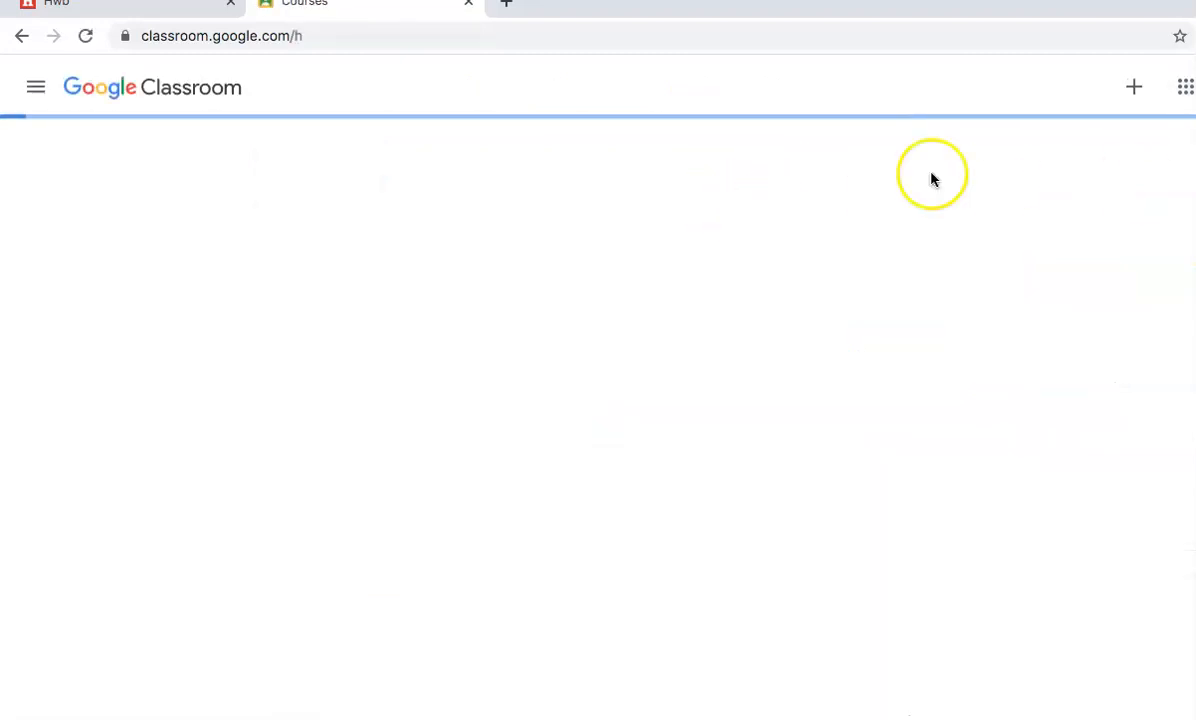
# Switch to Google Calendar, examine a new event's location and conferencing options, then discard the event and close the calendar
pyautogui.click(1185, 89)
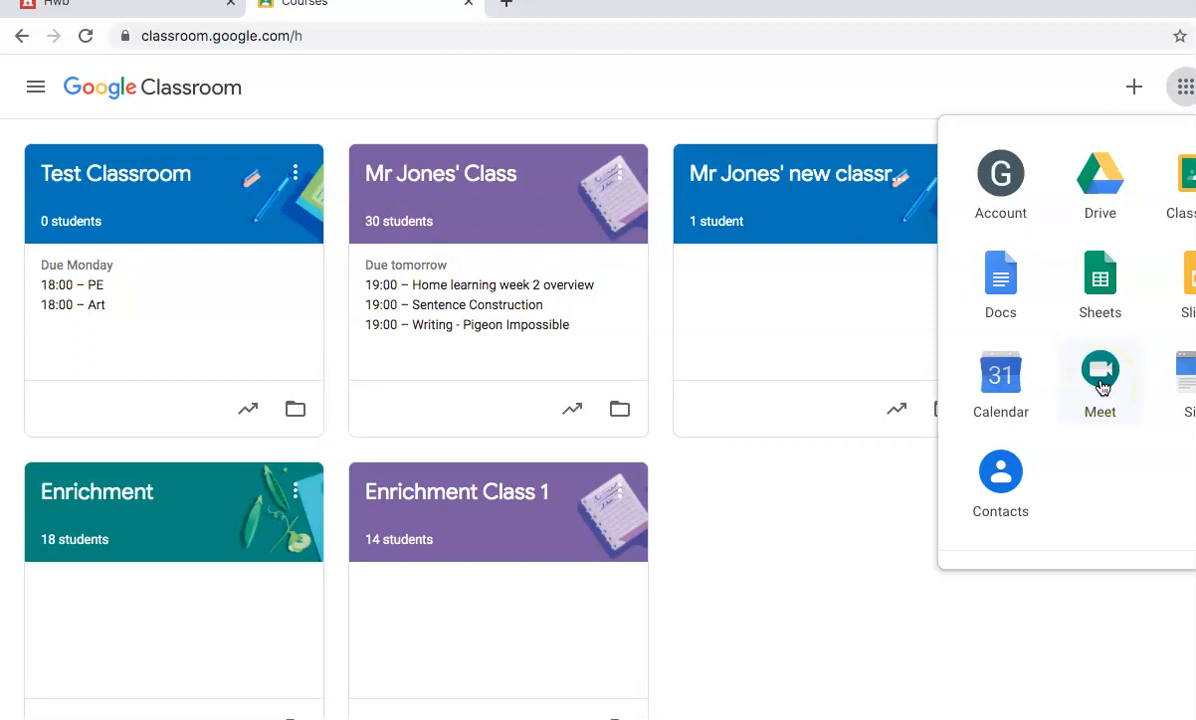
pyautogui.click(1000, 395)
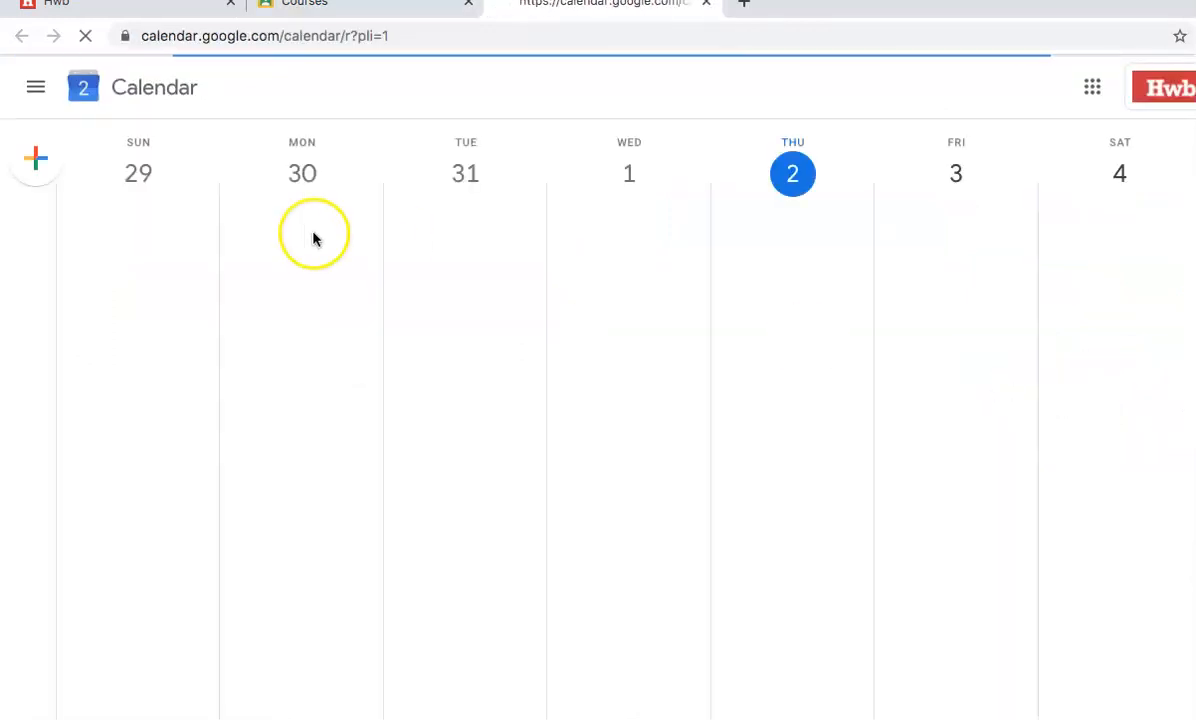
pyautogui.click(45, 163)
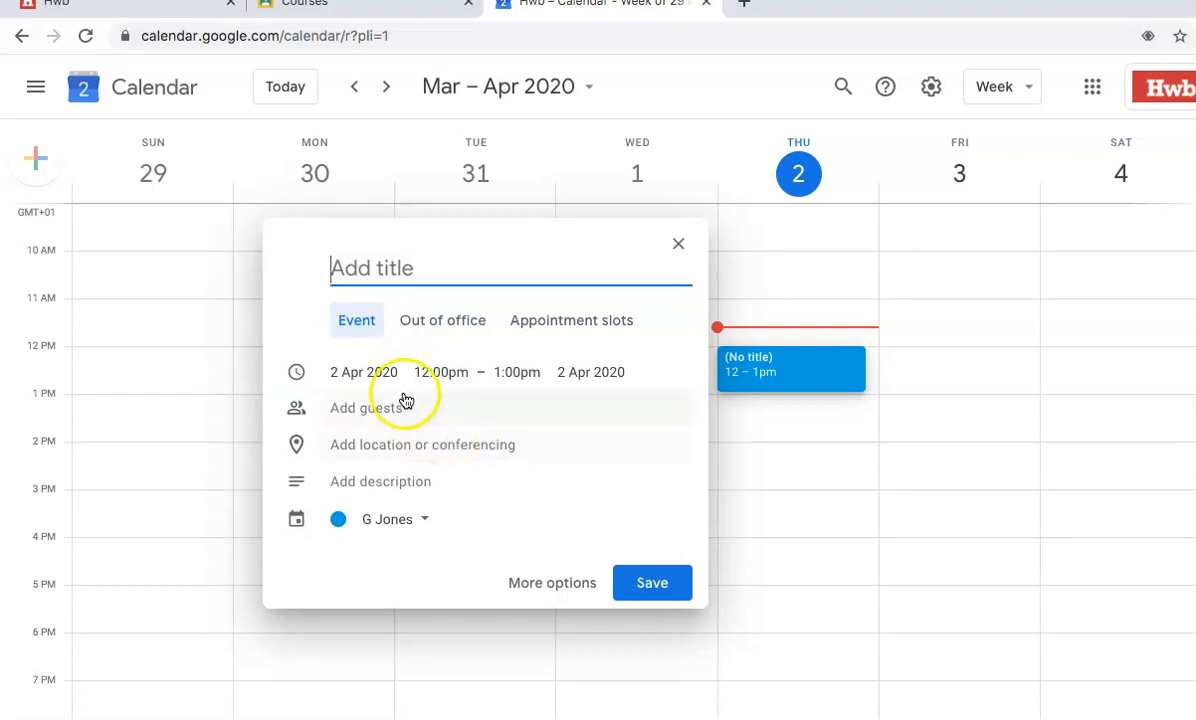
pyautogui.click(512, 452)
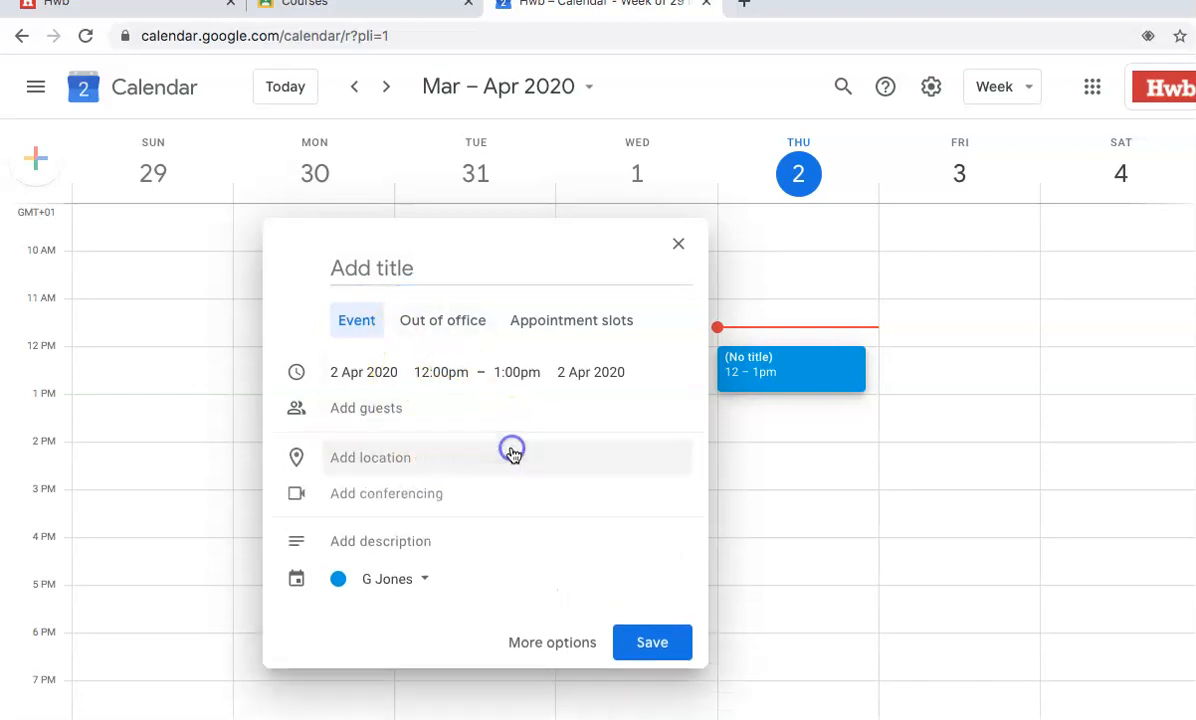
pyautogui.click(678, 246)
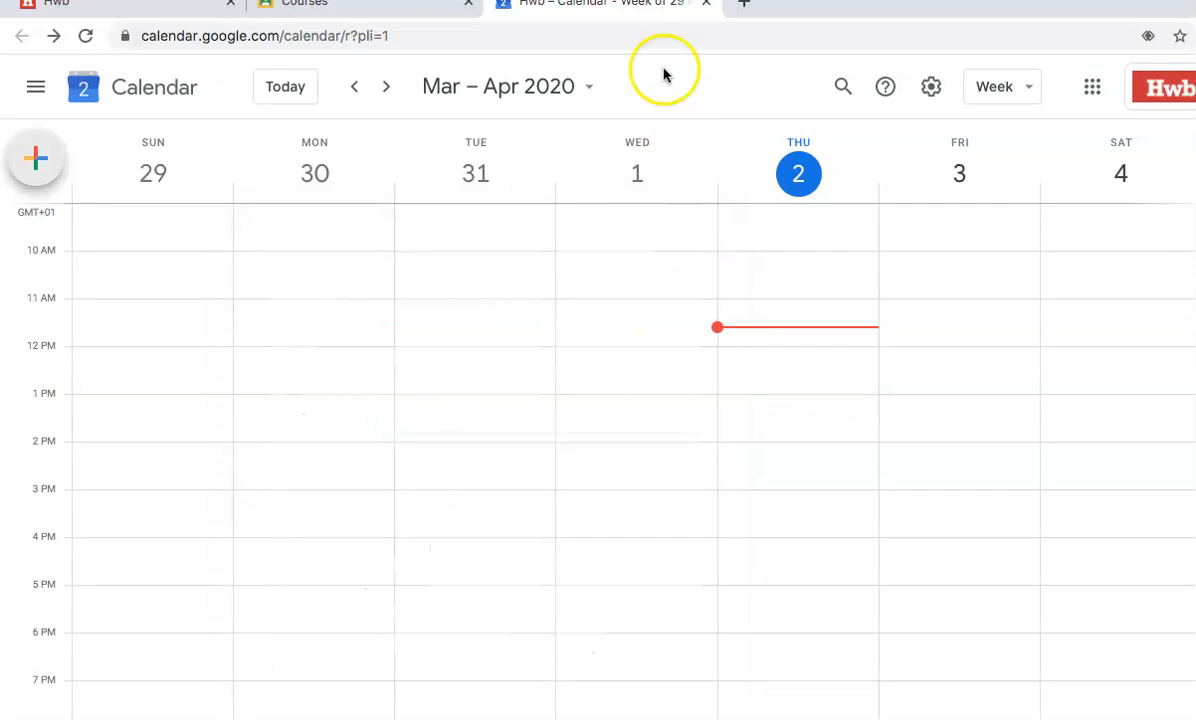
pyautogui.click(708, 8)
# Look through the full list of available Google apps, including Keep and Jamboard, then close the list
pyautogui.click(1183, 88)
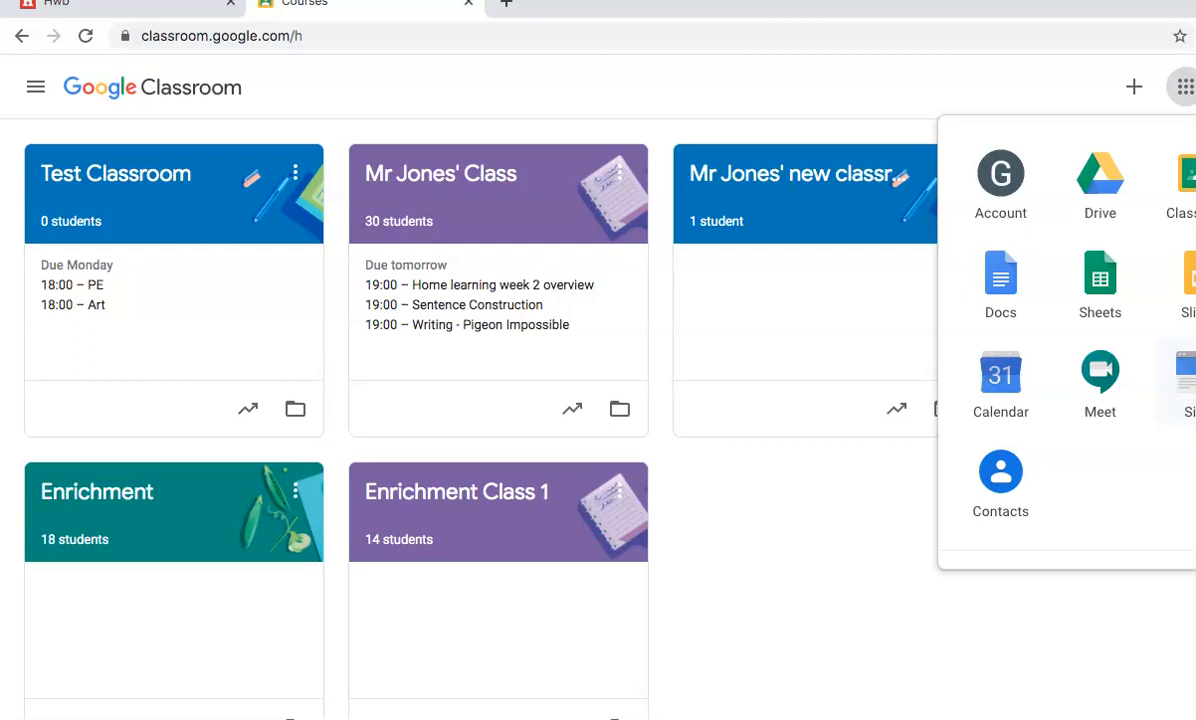
pyautogui.scroll(-3, 1160, 440)
pyautogui.scroll(-3, 1160, 440)
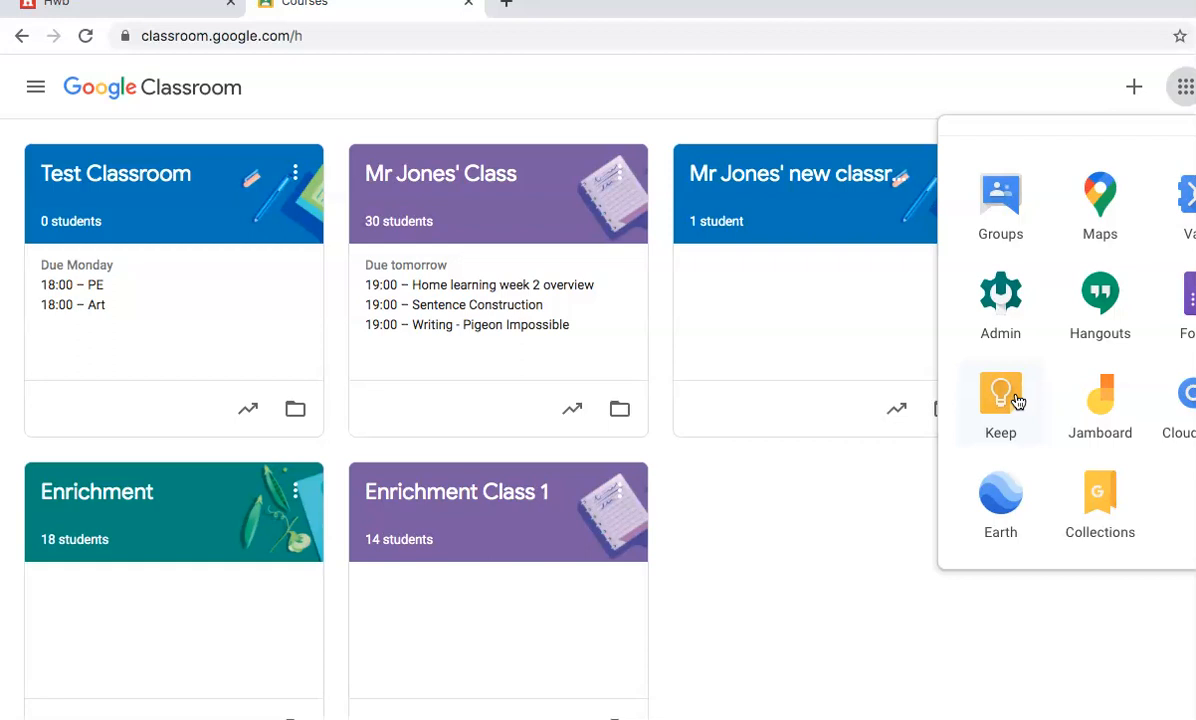
pyautogui.click(1110, 405)
pyautogui.click(853, 546)
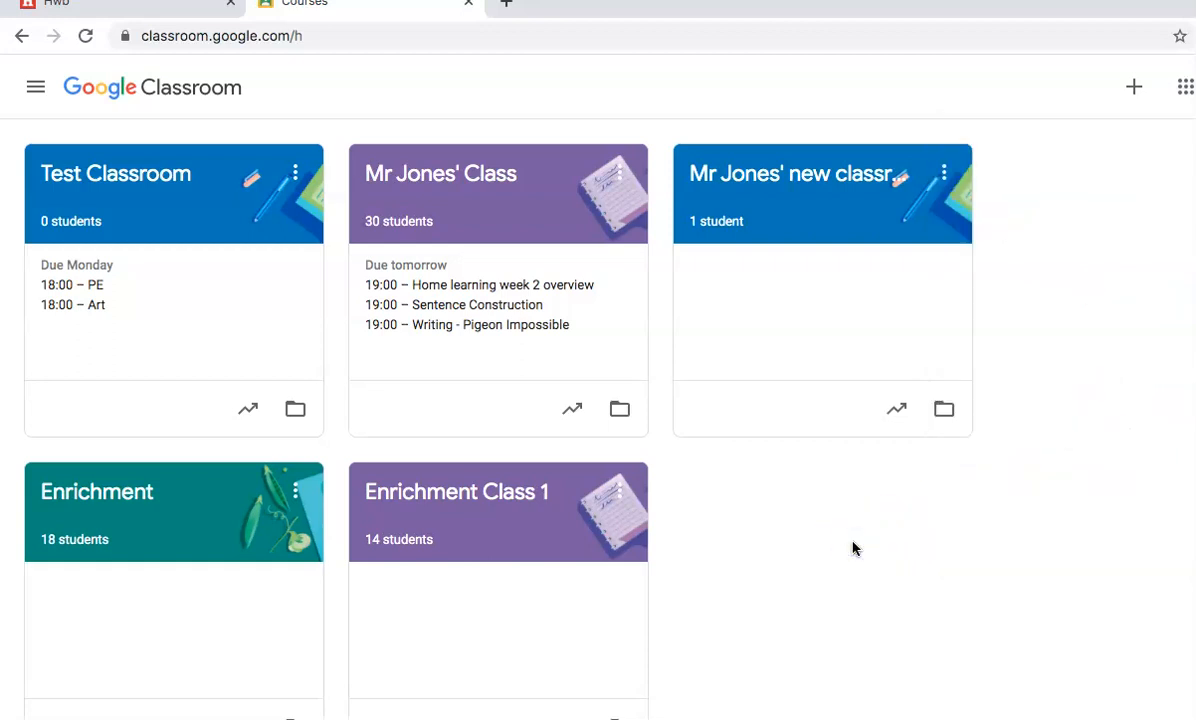